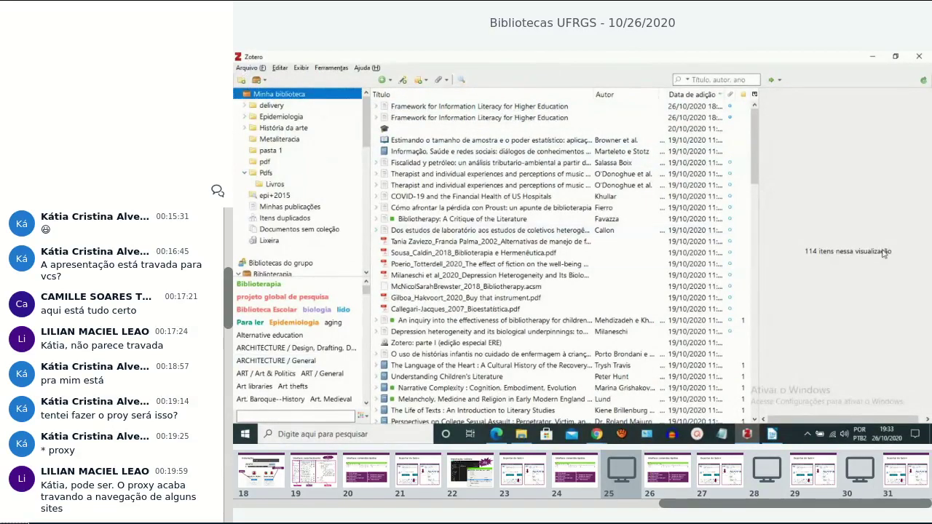
# Select the Framework for Information Literacy item and view its Notas, Etiquetas, Relacionamentos, then Informações tabs.
pyautogui.click(497, 109)
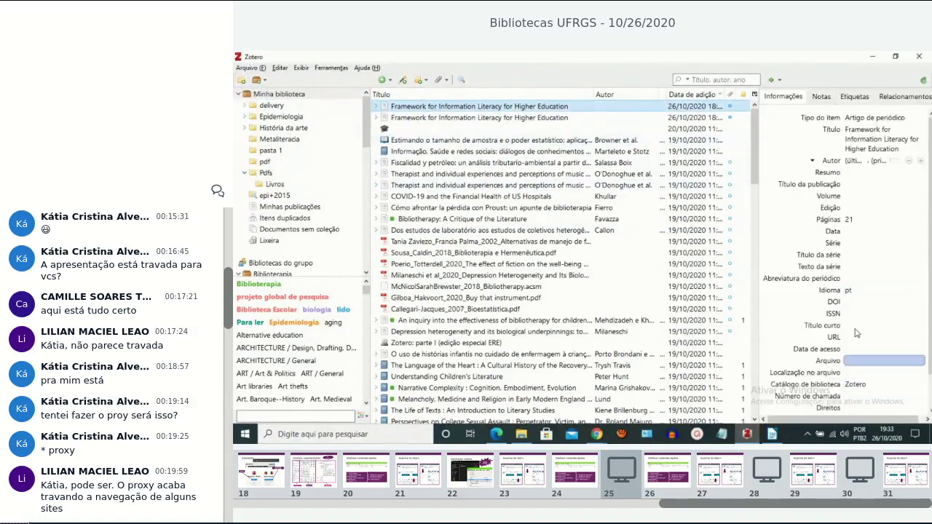
pyautogui.click(821, 98)
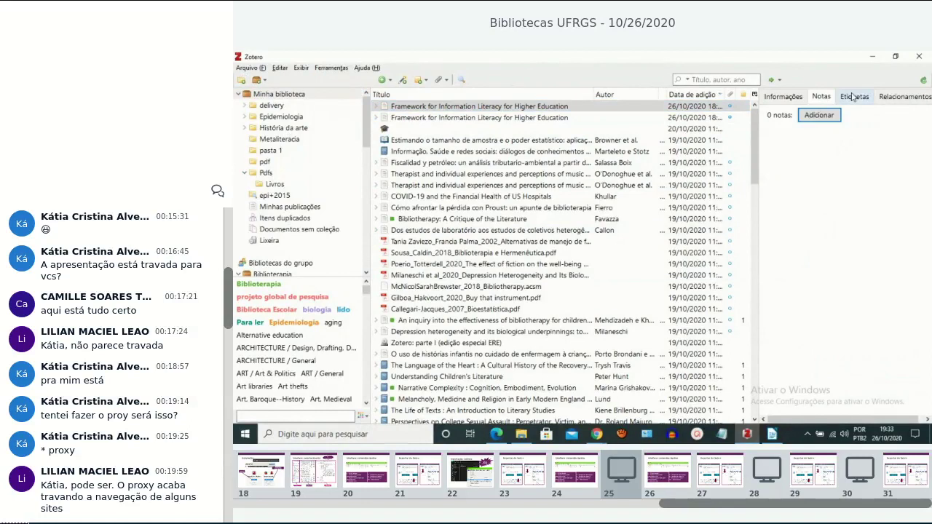
pyautogui.click(856, 101)
pyautogui.click(903, 97)
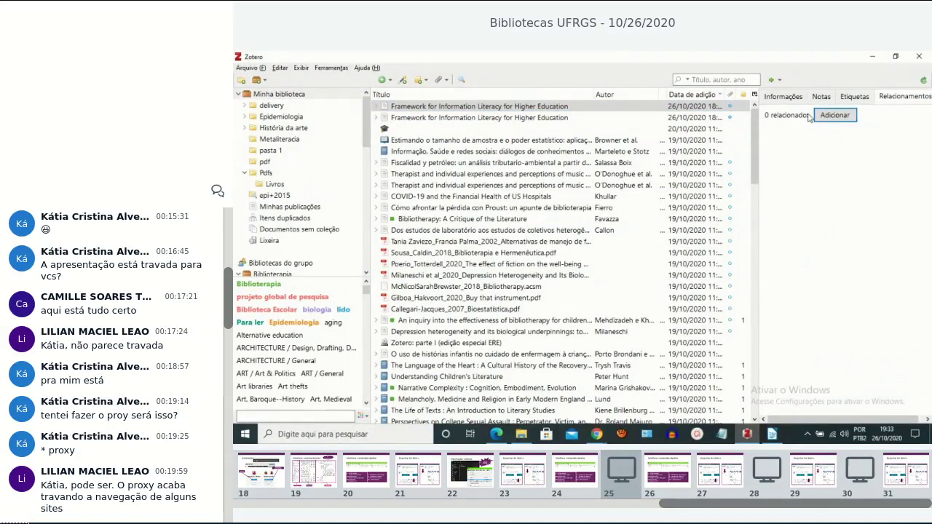
pyautogui.click(783, 97)
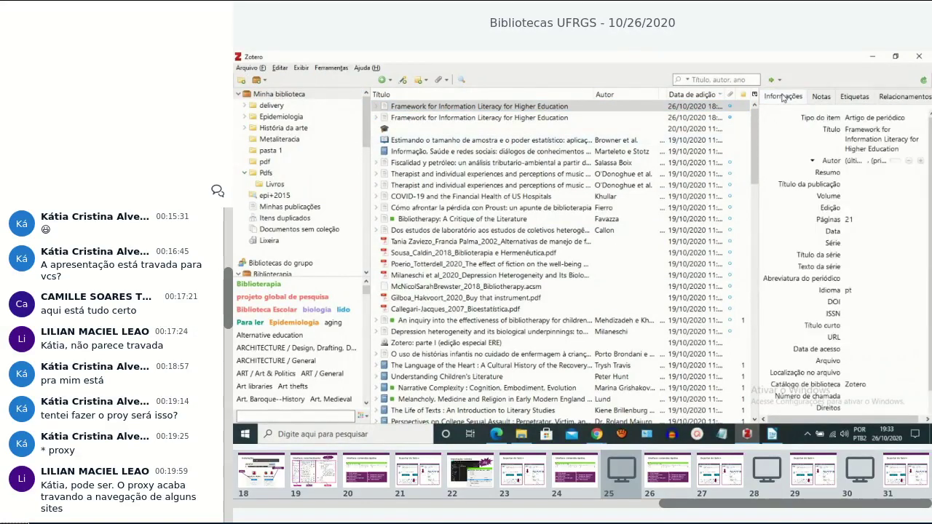
# Scroll the collections pane starting from My Library.
pyautogui.click(369, 132)
pyautogui.moveTo(372, 134); pyautogui.dragTo(373, 98)
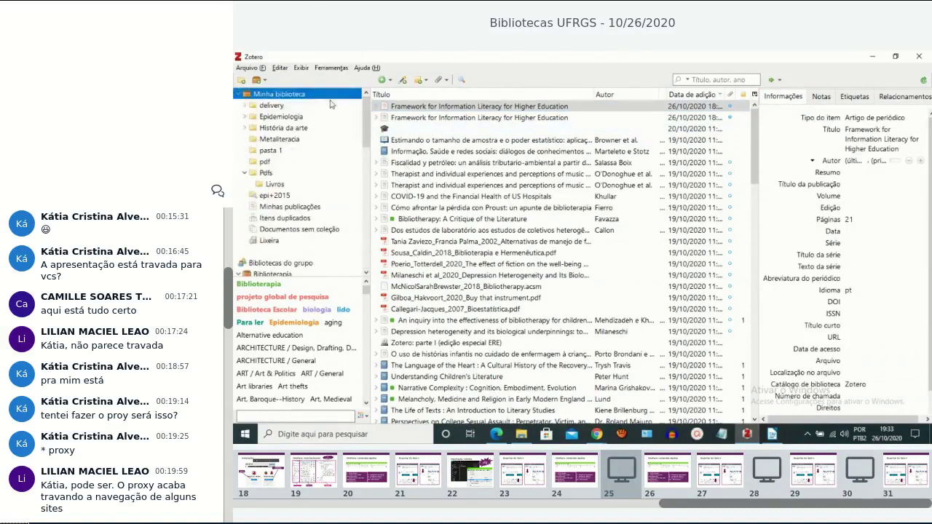
pyautogui.moveTo(360, 149); pyautogui.dragTo(368, 124)
pyautogui.click(242, 80)
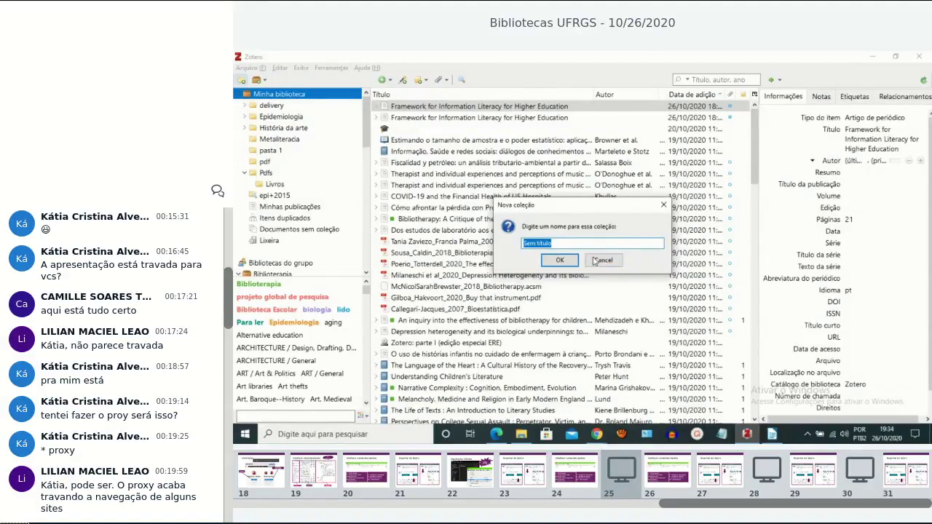
pyautogui.click(603, 261)
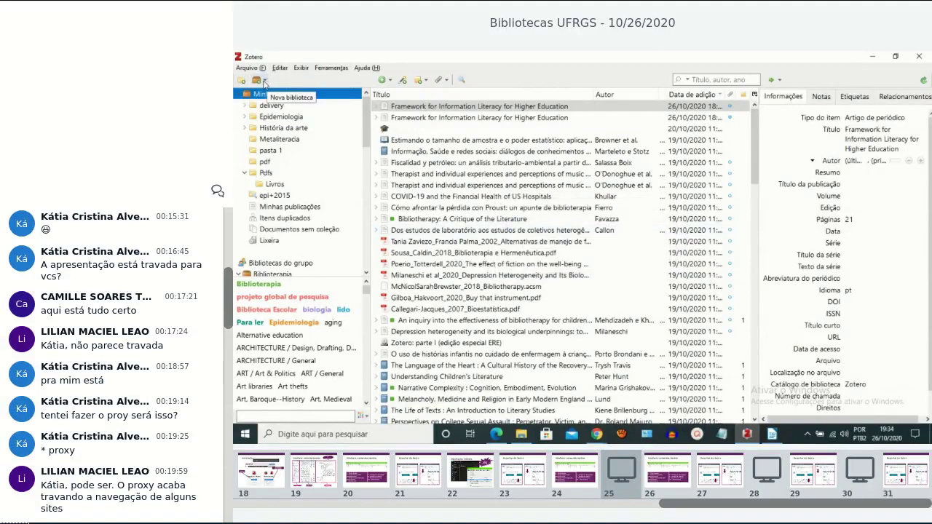
pyautogui.click(264, 81)
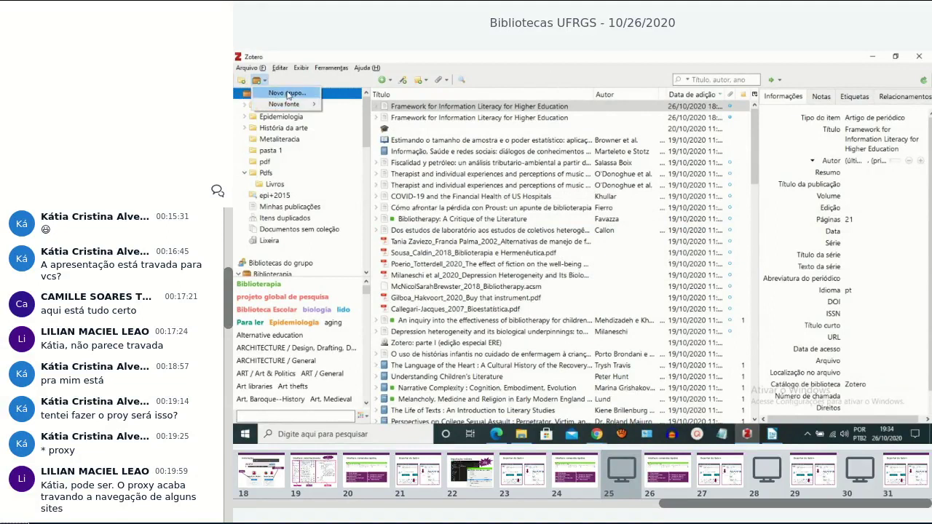
pyautogui.click(409, 139)
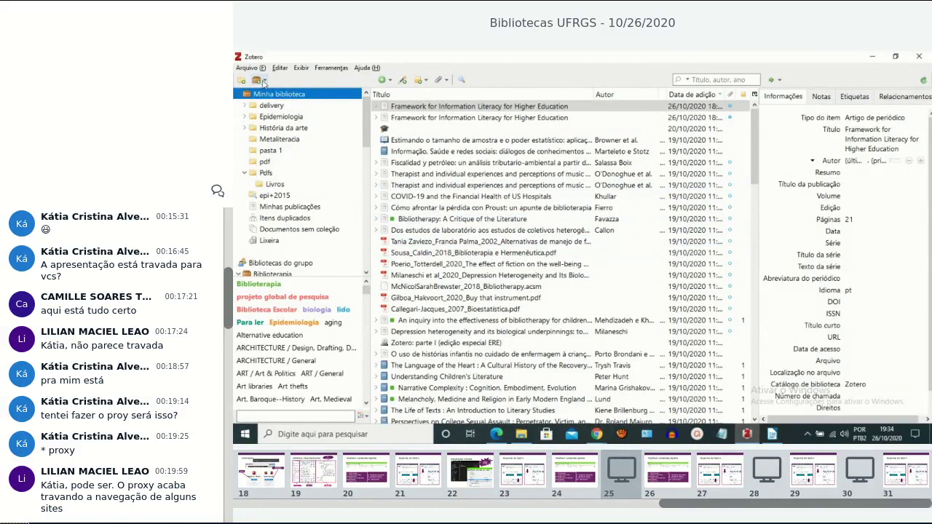
pyautogui.moveTo(368, 142); pyautogui.dragTo(390, 282)
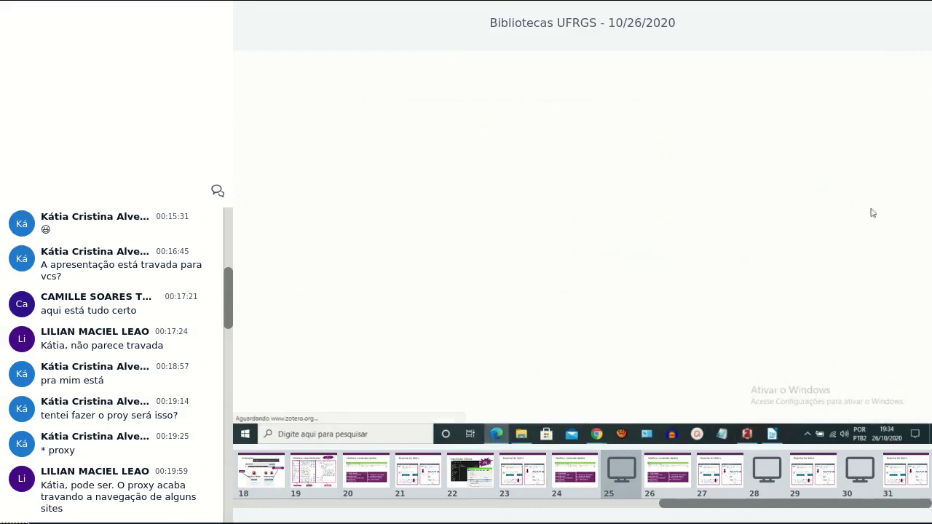
# Bring Edge forward and close it from the taskbar preview, returning to Zotero.
pyautogui.click(498, 434)
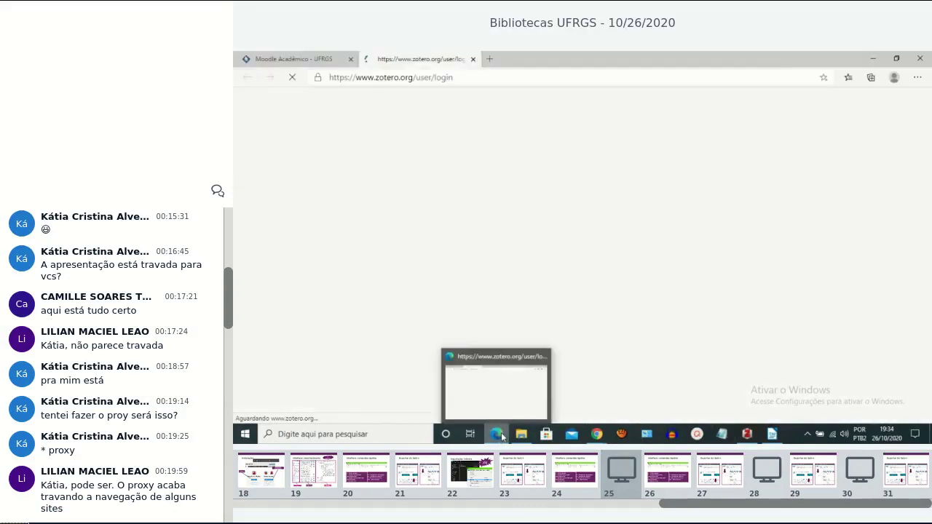
pyautogui.click(546, 358)
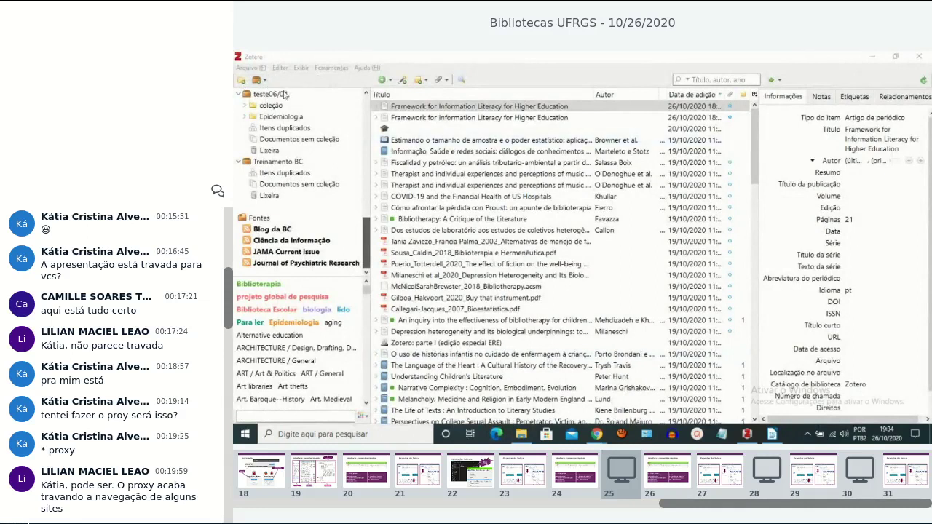
# Open the New Item dropdown listing Apresentação, Artigo de periódico, Livro, Seção de livro and Tese.
pyautogui.click(390, 82)
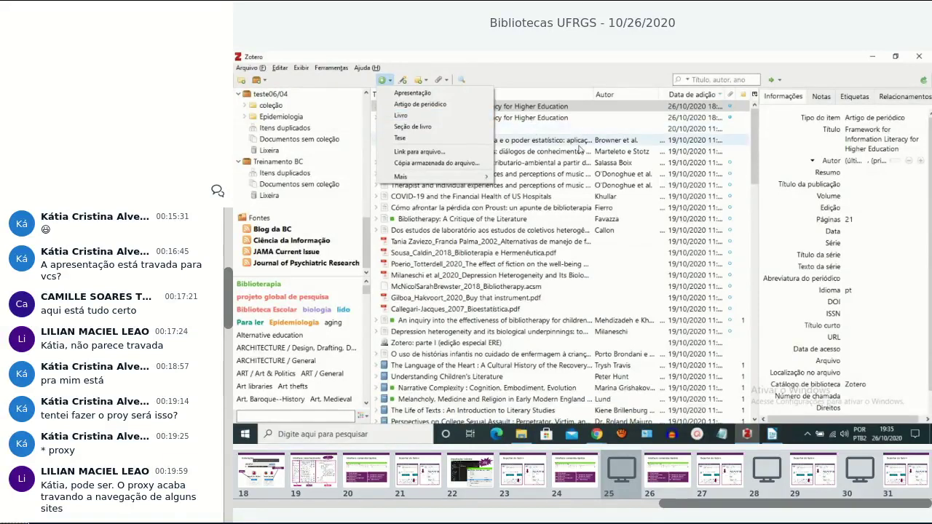
# Close the item-type list, then open and dismiss the add-by-identifier box without entering anything.
pyautogui.click(576, 106)
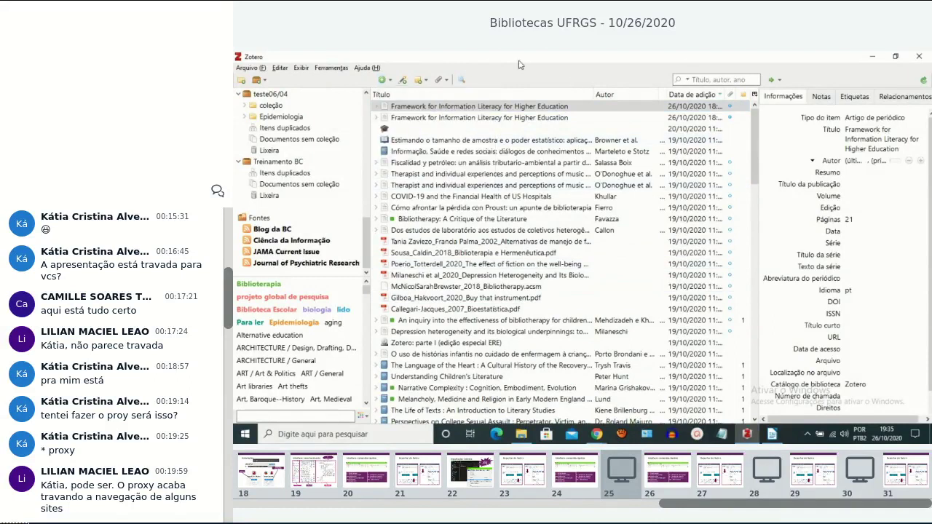
pyautogui.click(403, 82)
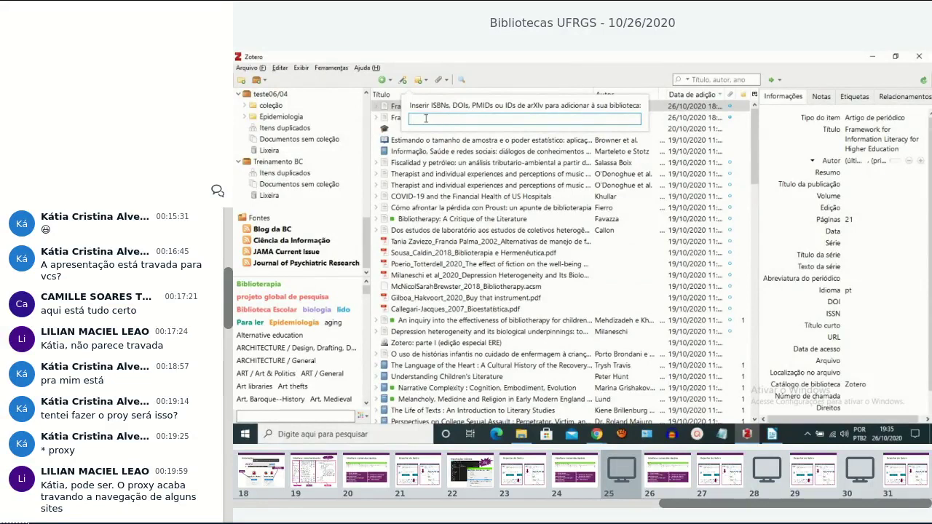
pyautogui.click(479, 91)
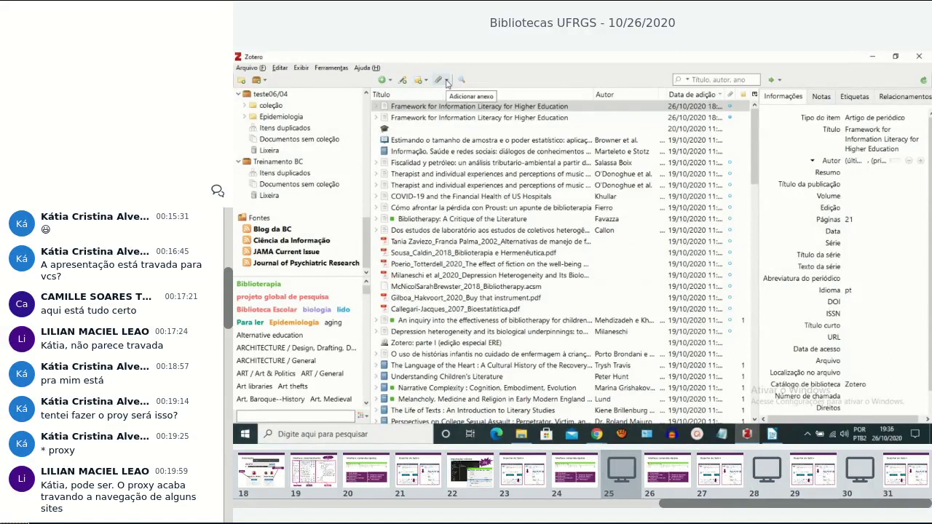
# Expand Fiscalidad, The Language of the Heart, Understanding Children's Literature, Narrative Complexity and Melancholy, Medicine and Religion.
pyautogui.click(446, 82)
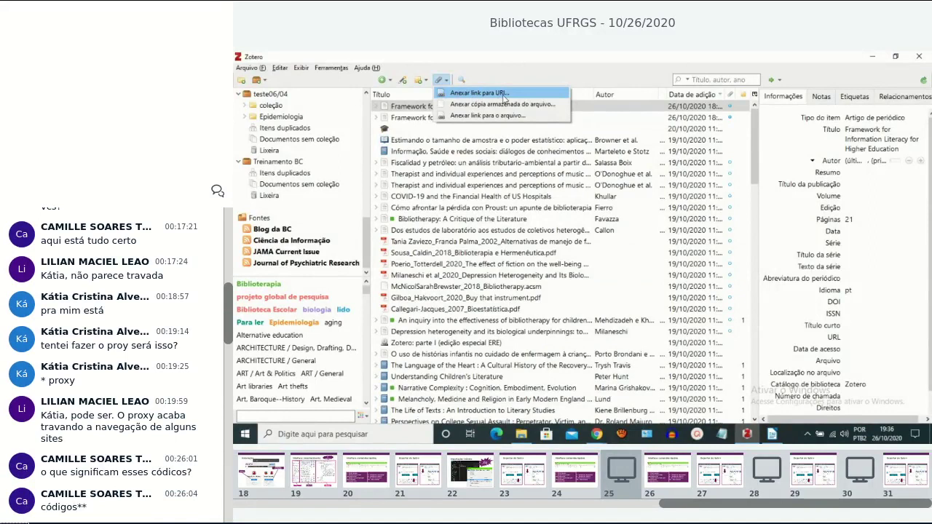
pyautogui.click(375, 162)
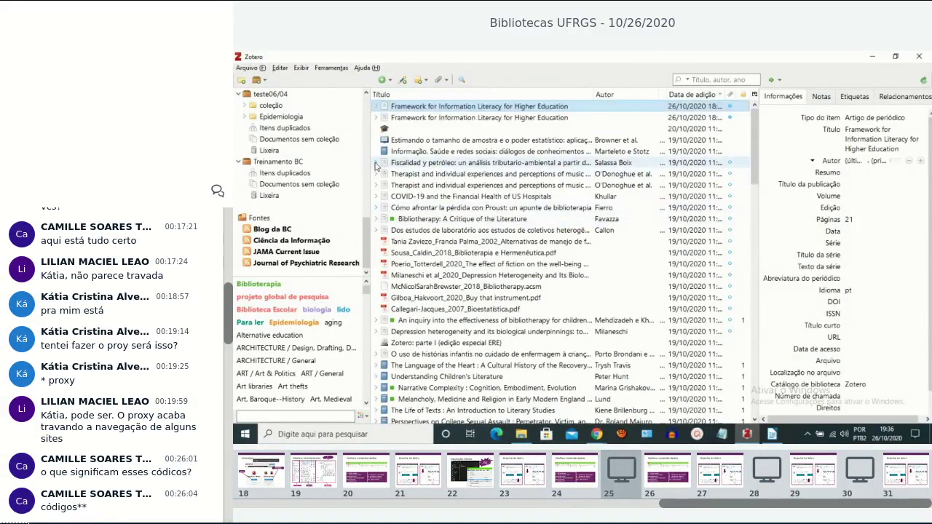
pyautogui.click(375, 162)
pyautogui.click(376, 377)
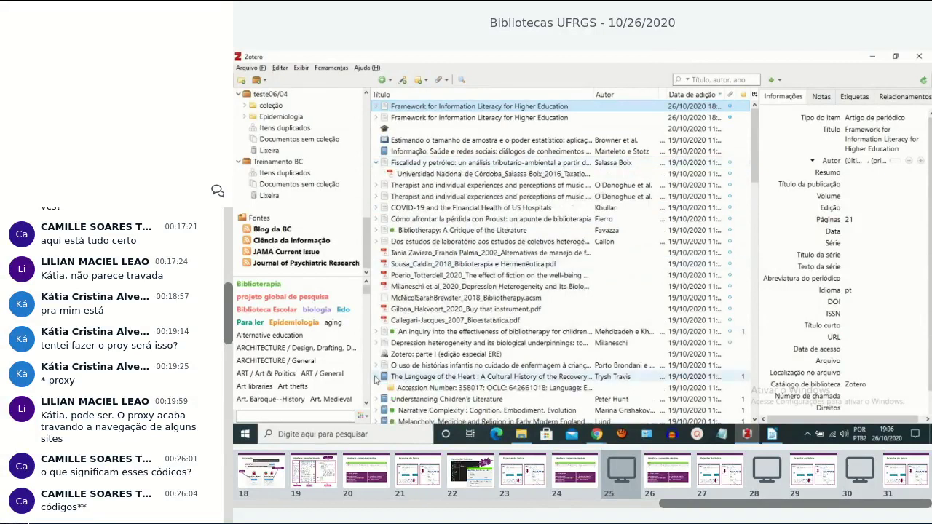
pyautogui.scroll(-4, 451, 348)
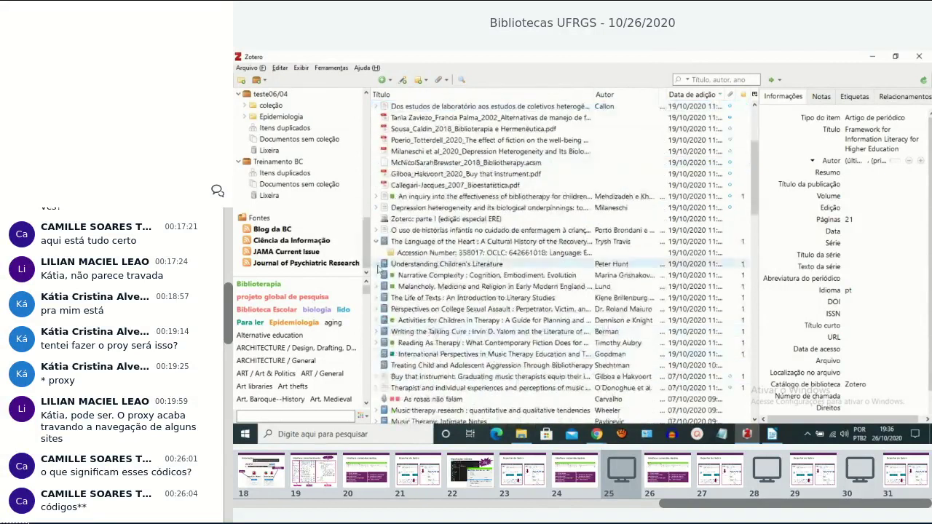
pyautogui.click(377, 264)
pyautogui.click(376, 286)
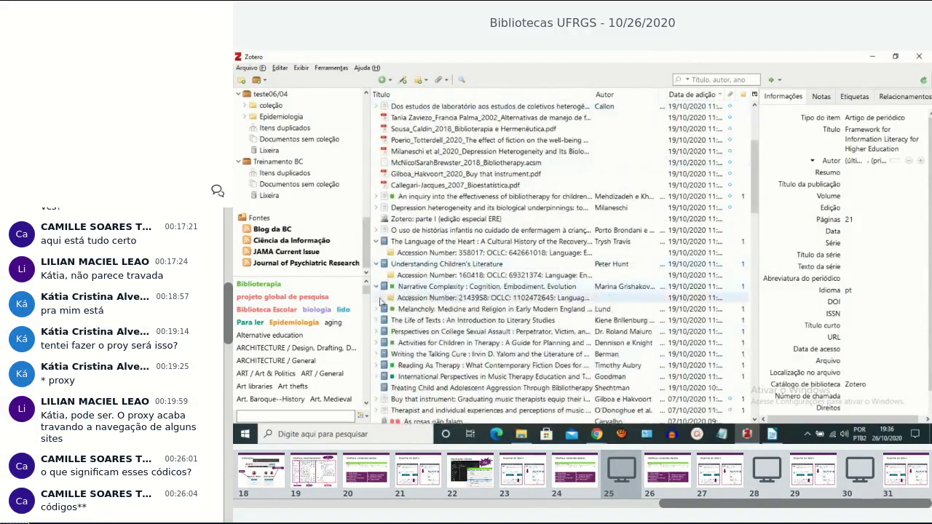
pyautogui.click(377, 309)
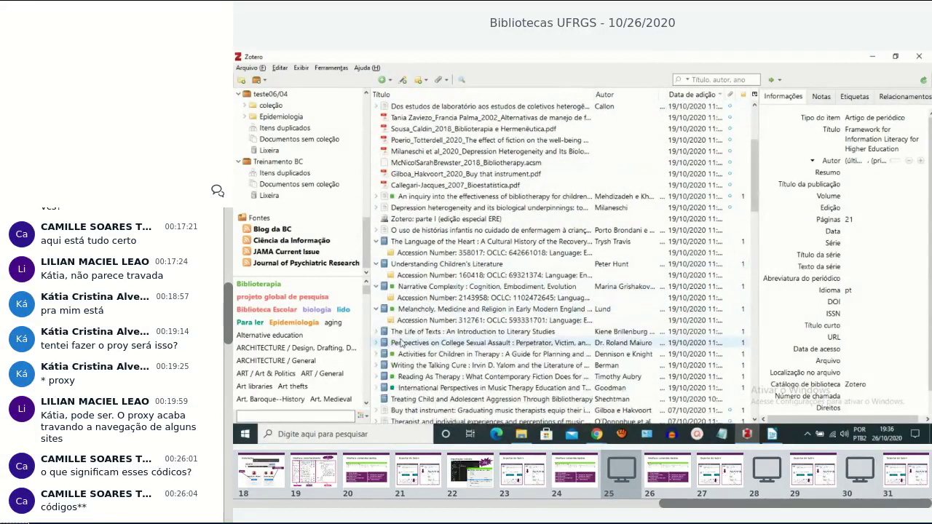
# Expand Reading As Therapy, Writing the Talking Cure, Activities for Children, College Sexual Assault and Music therapy, then open the identifier box.
pyautogui.scroll(-2, 386, 321)
pyautogui.click(376, 308)
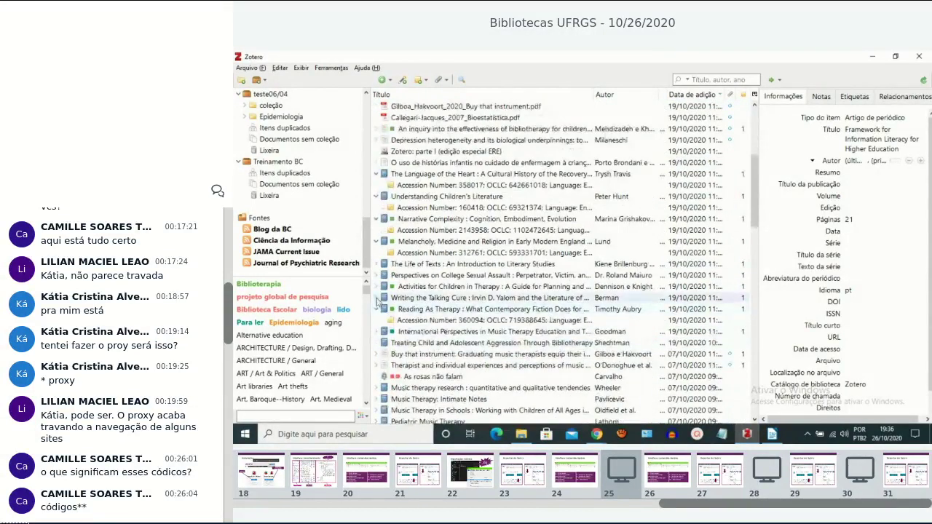
pyautogui.click(376, 298)
pyautogui.click(377, 287)
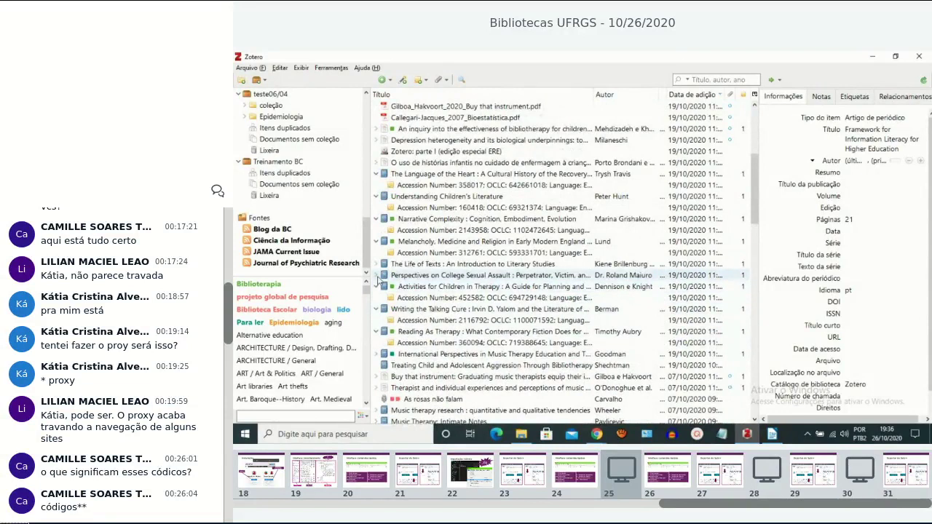
pyautogui.click(378, 275)
pyautogui.scroll(-4, 378, 286)
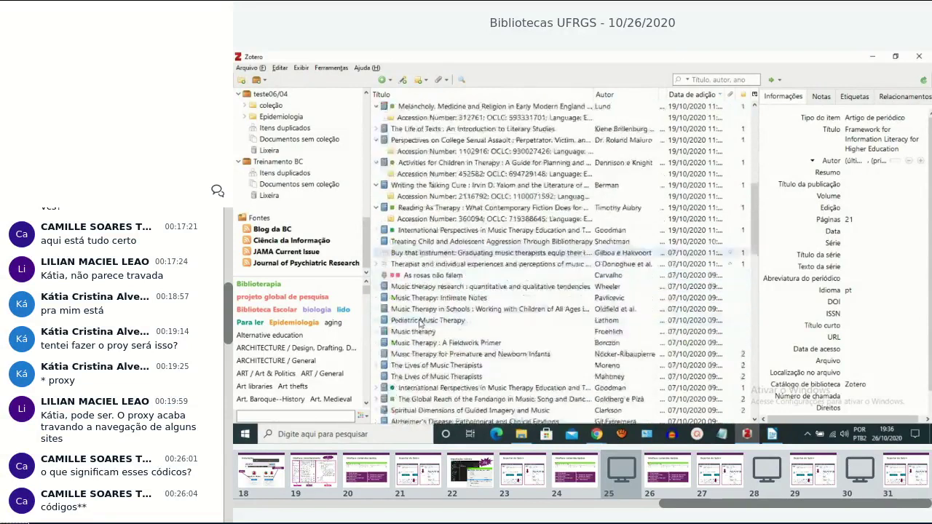
pyautogui.click(376, 286)
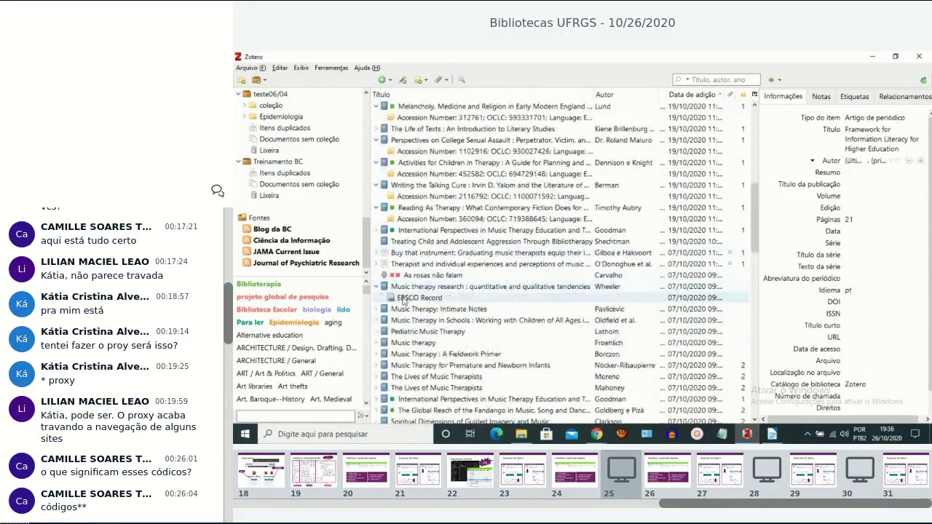
pyautogui.click(404, 80)
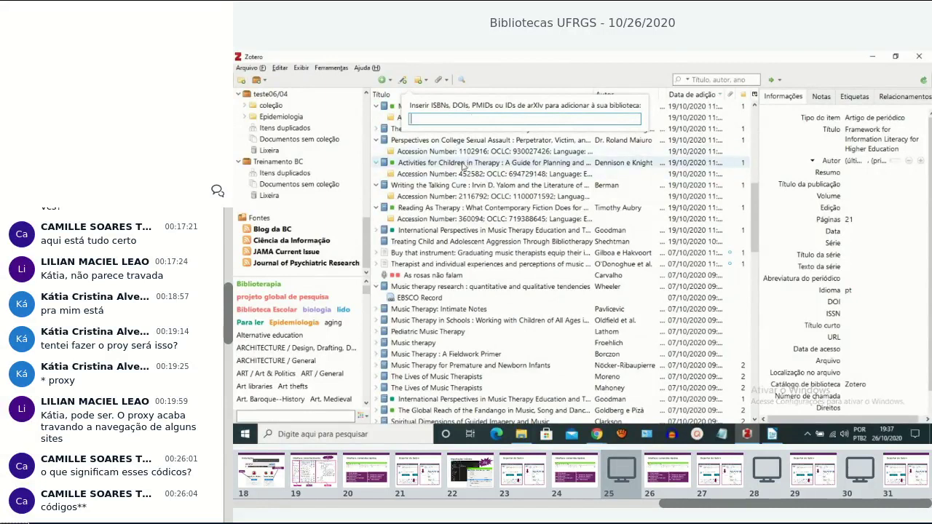
# Close the identifier box and show the Adicionar anexo attachment options.
pyautogui.click(530, 76)
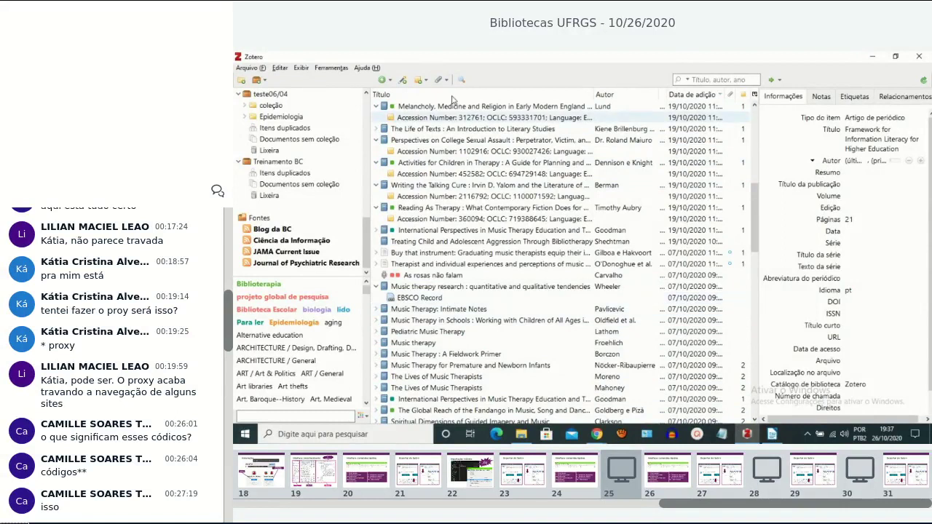
pyautogui.click(447, 80)
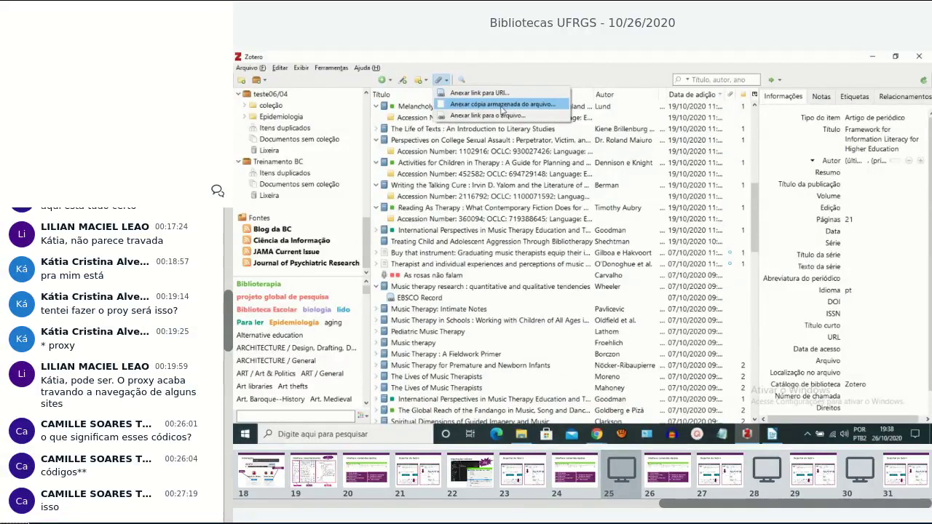
# Attach a stored copy of the Framework for Information Literacy PDF to its library item.
pyautogui.click(376, 115)
pyautogui.scroll(-1, 422, 182)
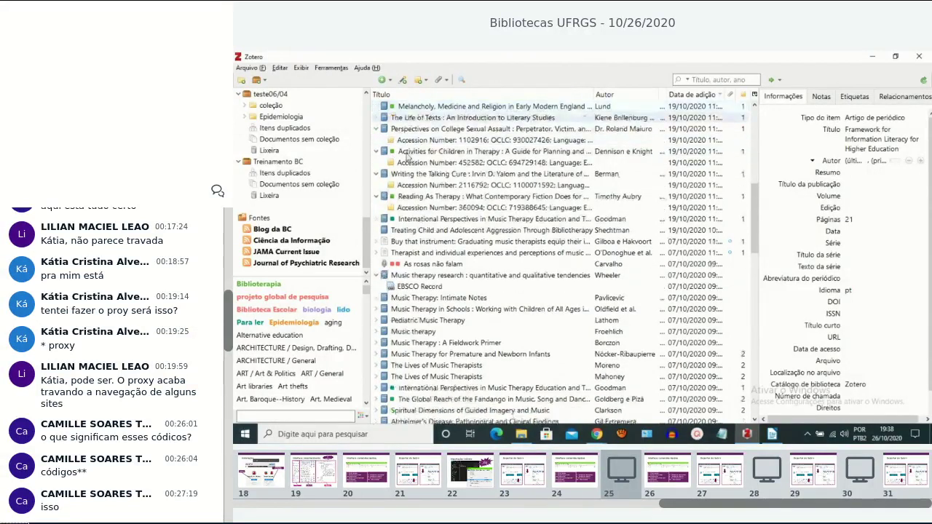
pyautogui.scroll(6, 444, 222)
pyautogui.scroll(5, 444, 222)
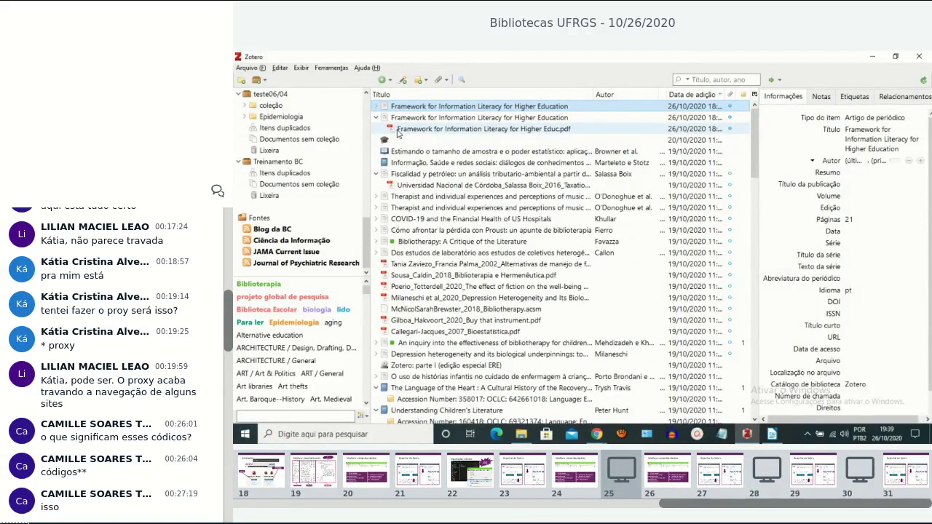
pyautogui.moveTo(397, 133); pyautogui.dragTo(430, 105)
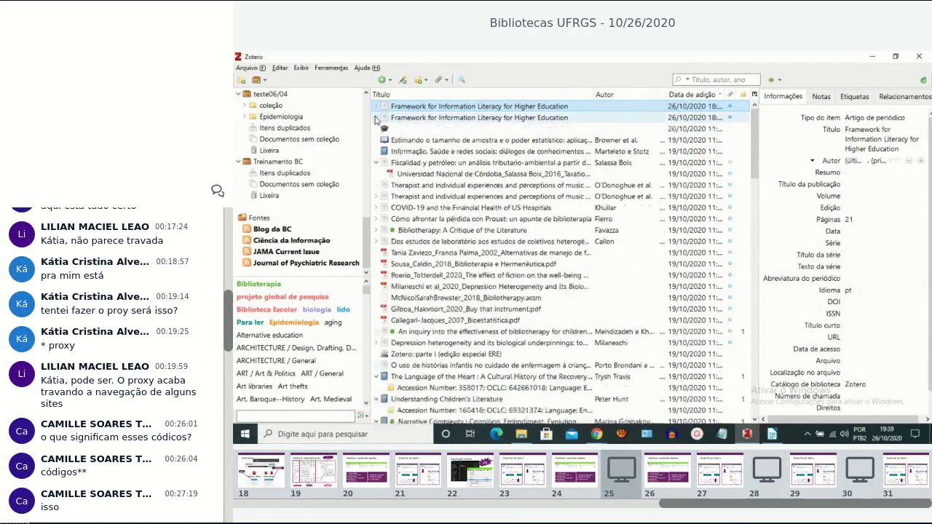
# Open and close Pesquisa avançada, scroll the item list, then reopen Pesquisa avançada.
pyautogui.click(462, 81)
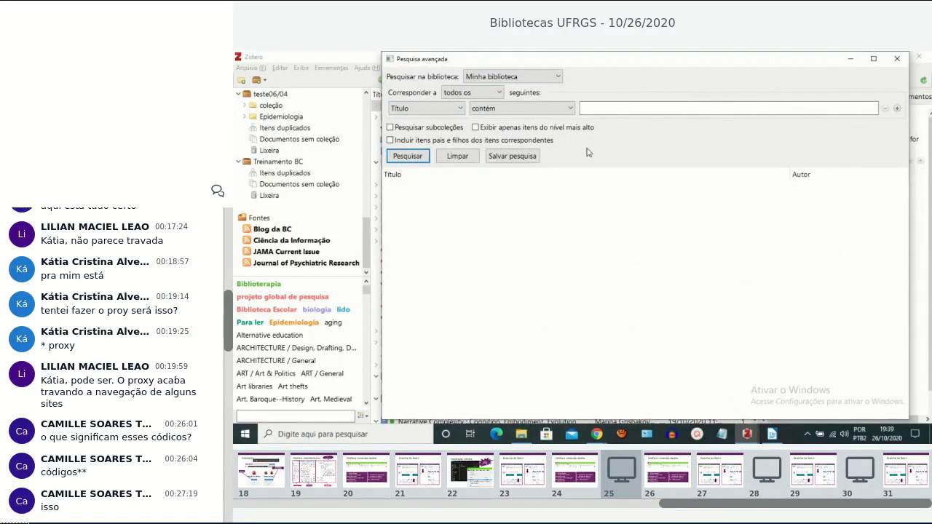
pyautogui.click(897, 58)
pyautogui.scroll(-10, 516, 132)
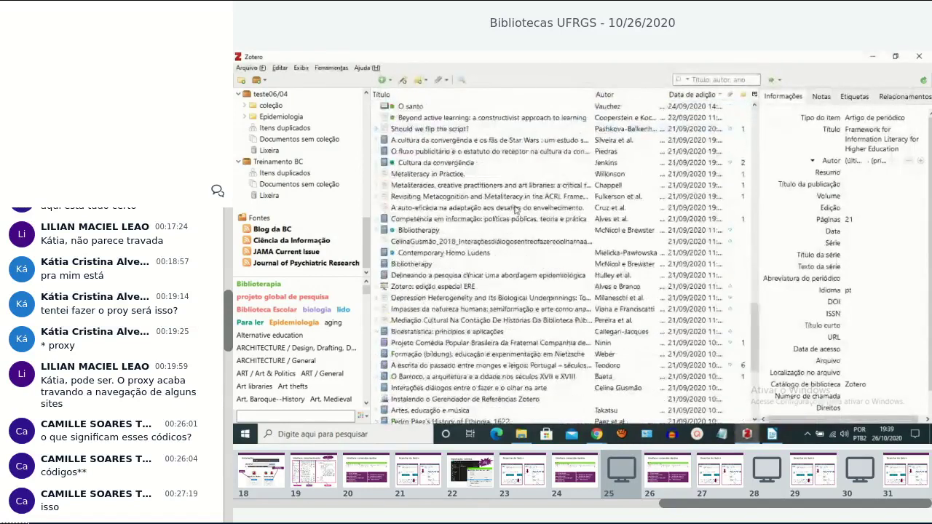
pyautogui.scroll(-6, 516, 210)
pyautogui.scroll(15, 517, 209)
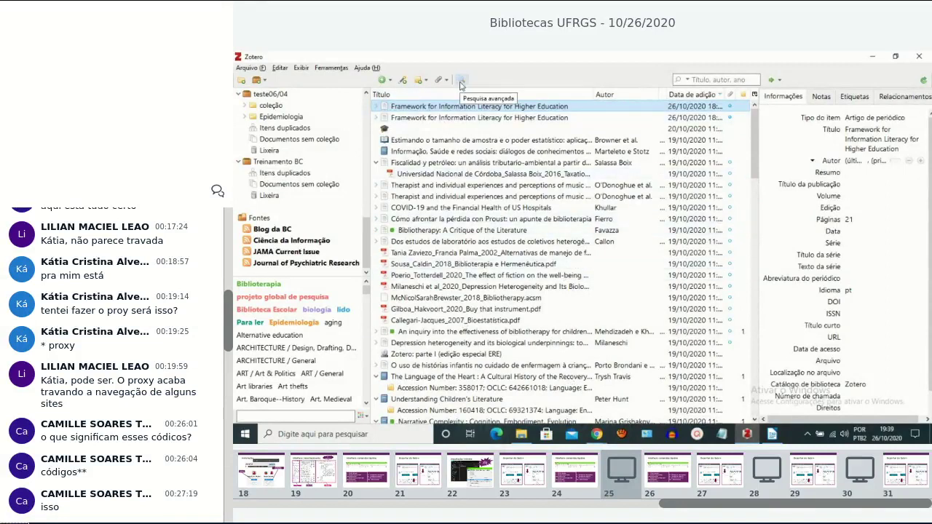
pyautogui.scroll(-8, 482, 178)
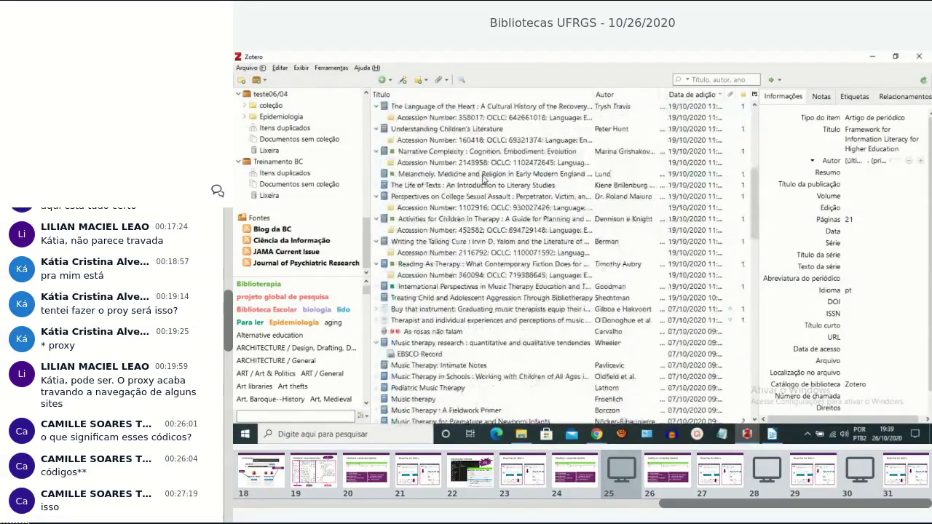
pyautogui.scroll(8, 484, 180)
pyautogui.click(463, 80)
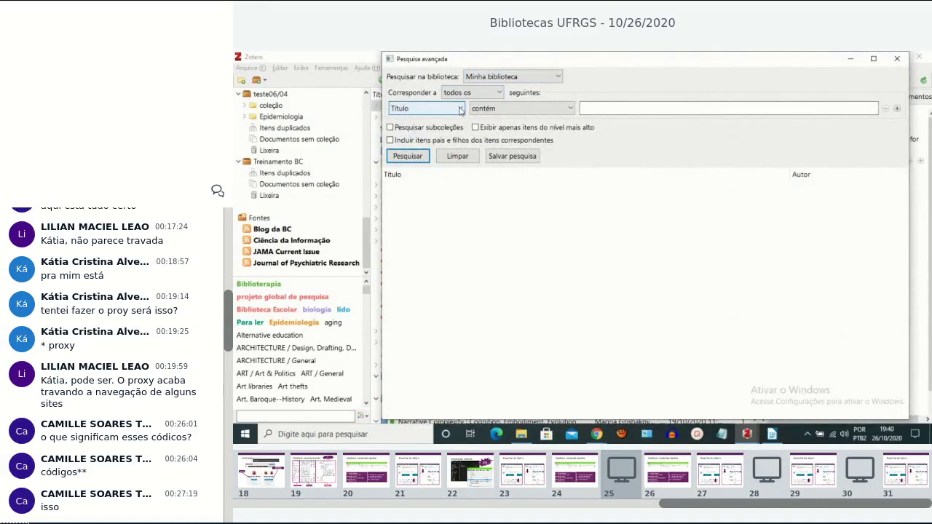
# Set the search condition to 'Conteúdo do anexo' contém 'informação'.
pyautogui.click(460, 110)
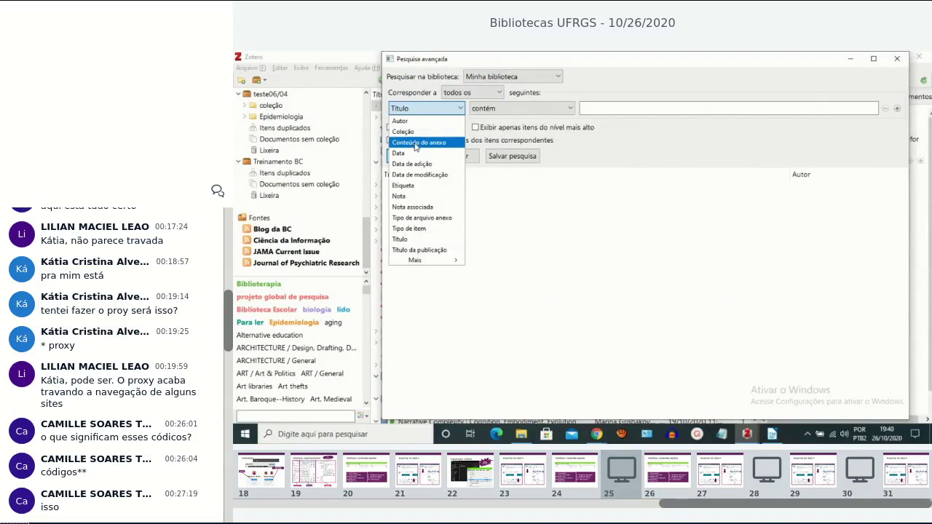
pyautogui.click(416, 144)
pyautogui.click(604, 109)
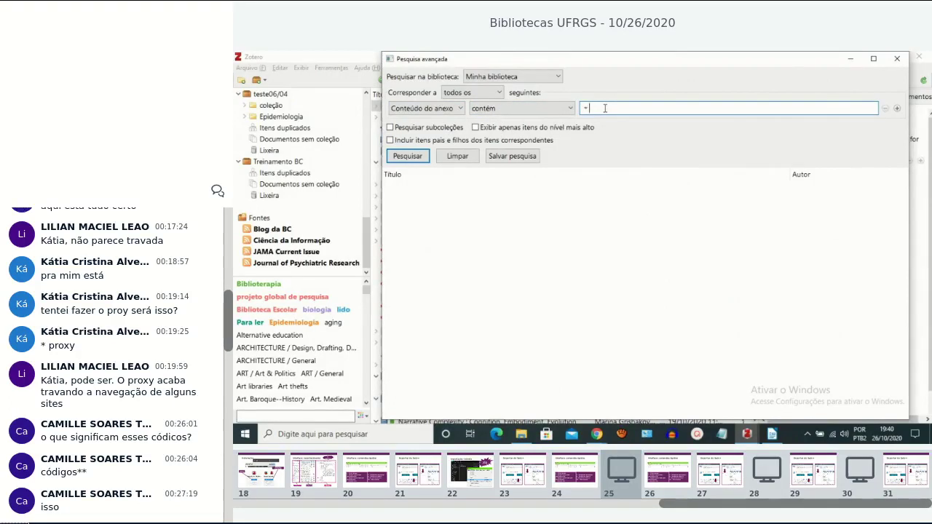
pyautogui.write('informação')
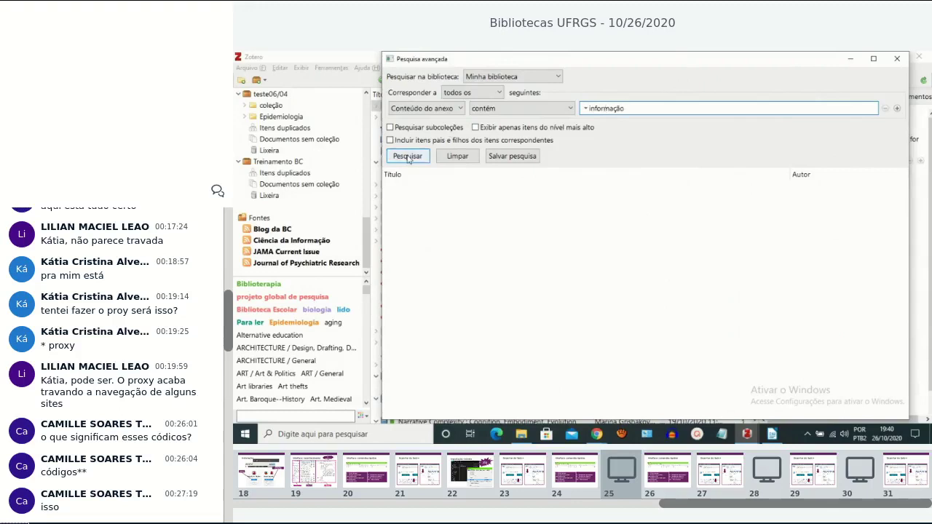
# Keep Minha biblioteca as the scope, run the search, then close the window.
pyautogui.click(555, 76)
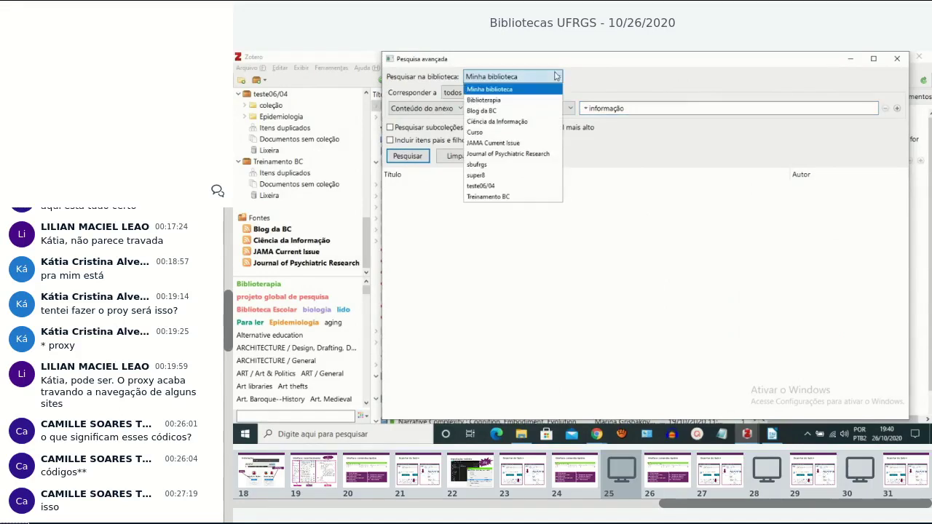
pyautogui.click(523, 91)
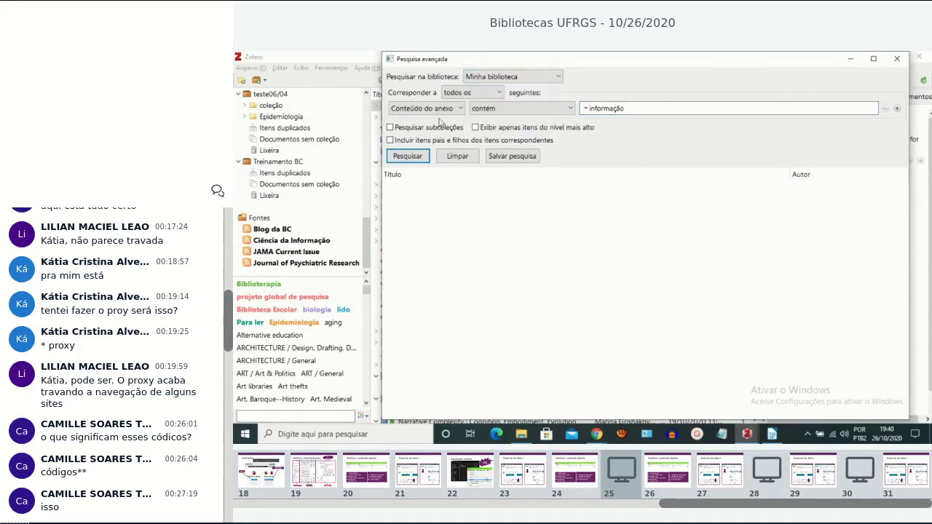
pyautogui.click(407, 157)
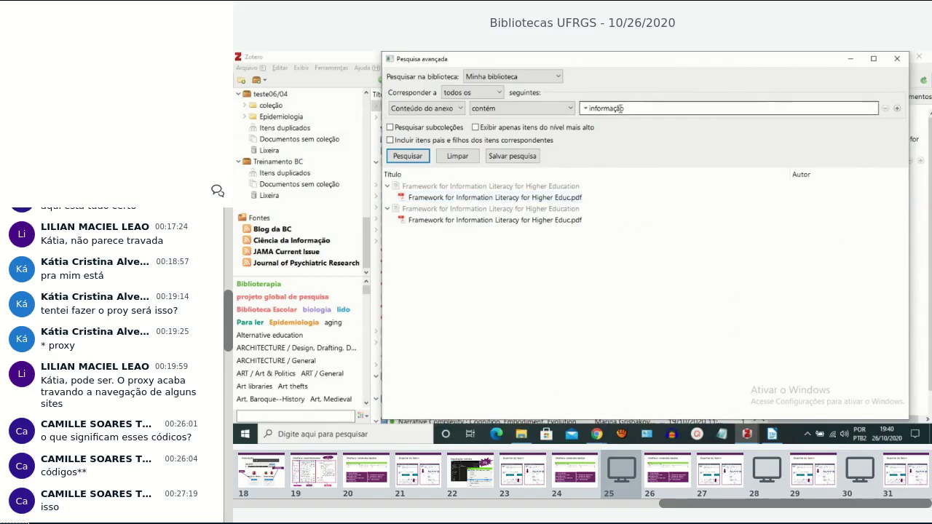
pyautogui.click(897, 58)
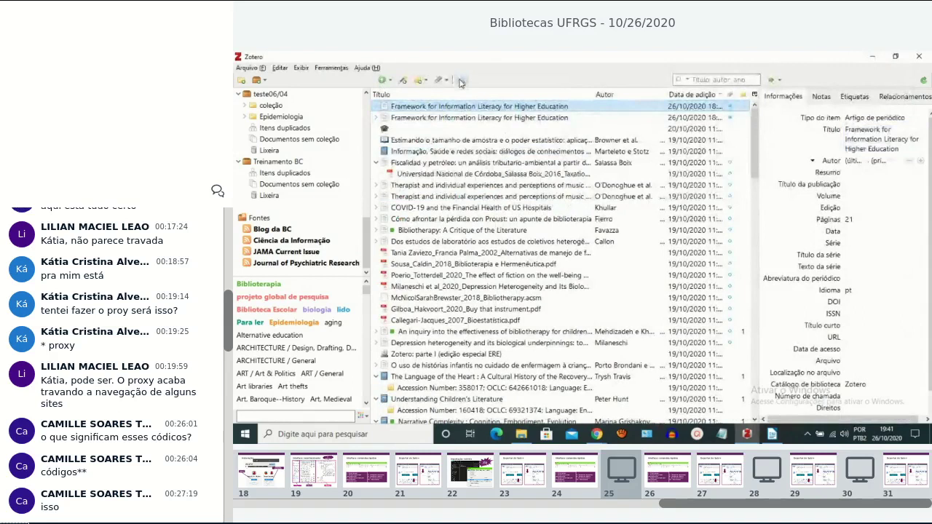
# Filter the library by quick-searching 'informação' in Tudo mode, covering all fields and full text.
pyautogui.click(687, 80)
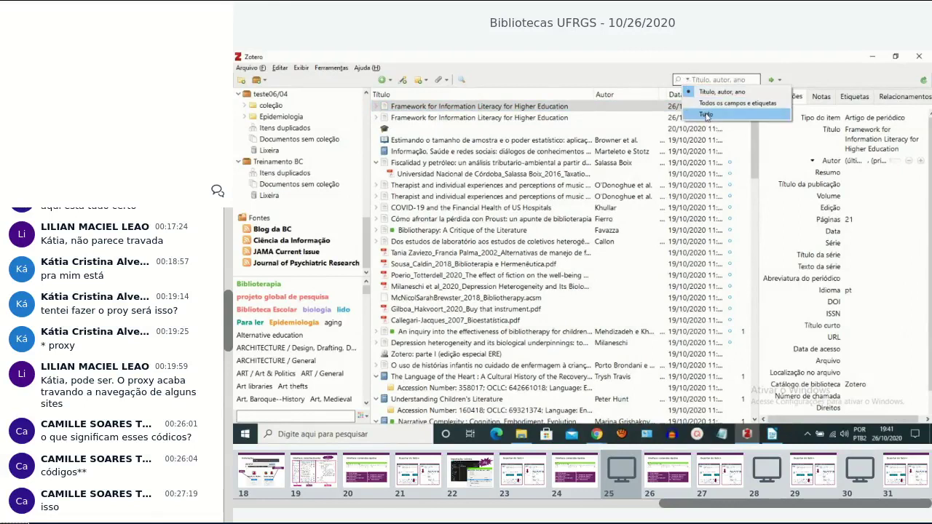
pyautogui.click(706, 116)
pyautogui.click(701, 79)
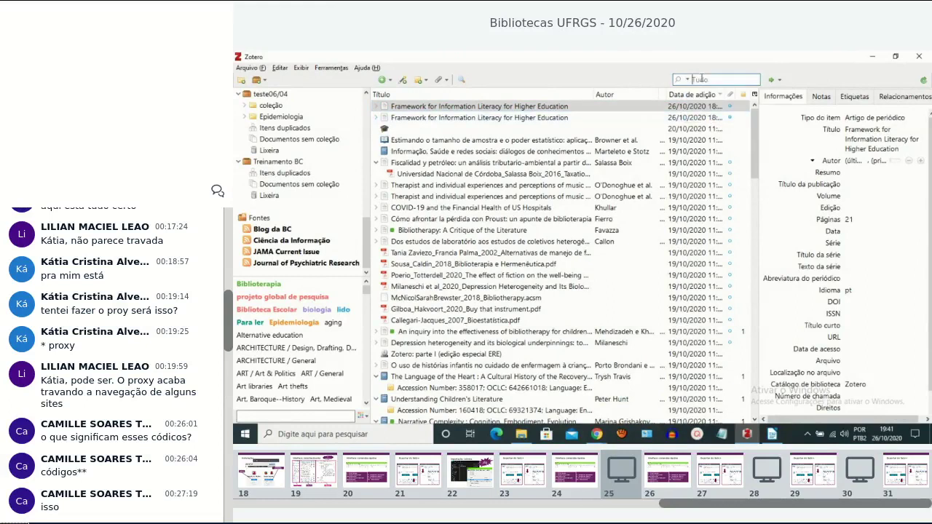
pyautogui.write('informação')
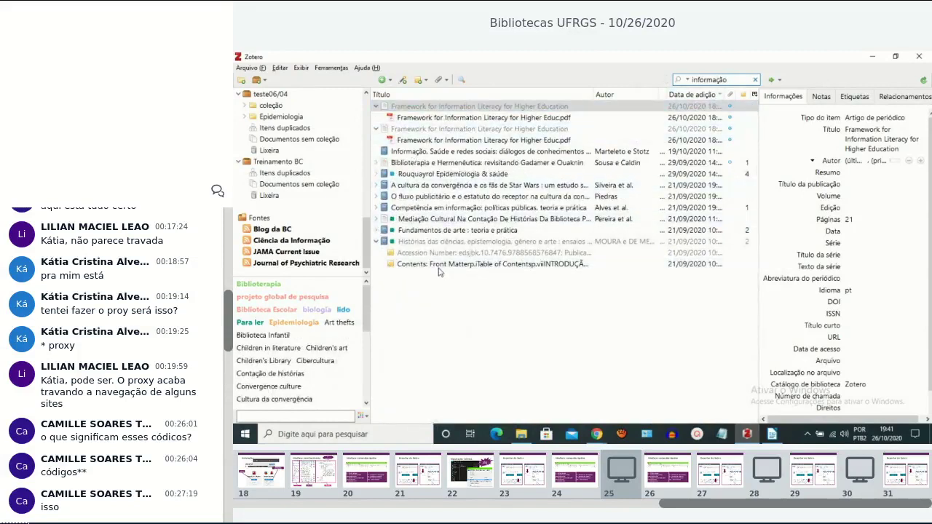
pyautogui.click(688, 81)
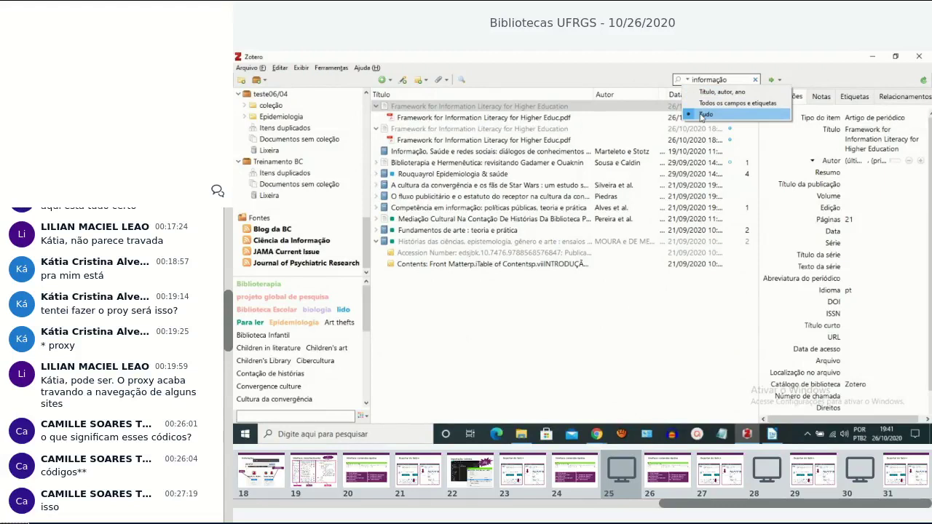
pyautogui.click(701, 115)
pyautogui.click(862, 147)
pyautogui.press('Return')
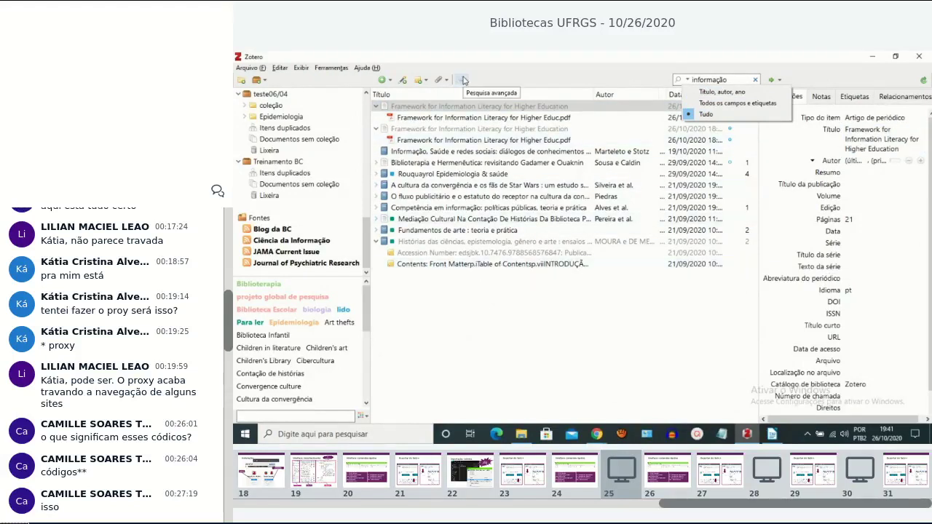
pyautogui.click(625, 73)
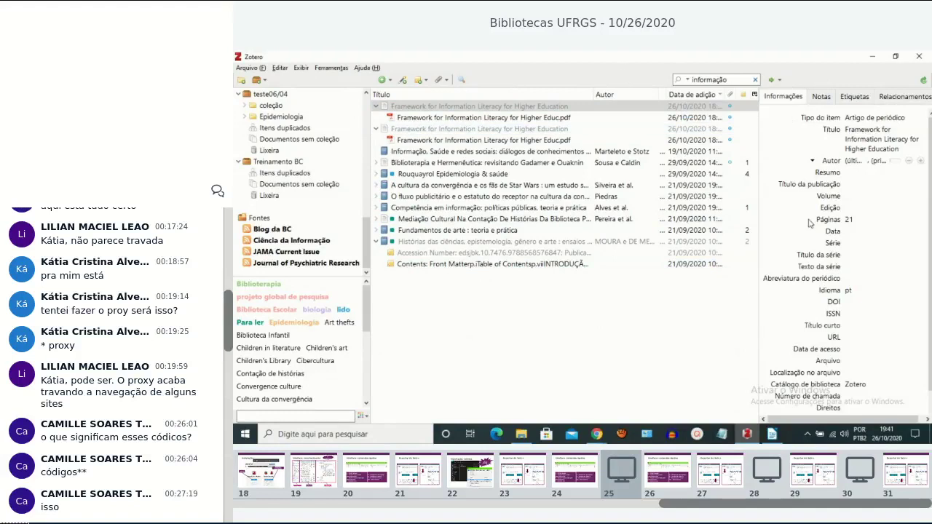
# Sync the library with zotero.org, then turn on the Windows Magnifier.
pyautogui.click(925, 81)
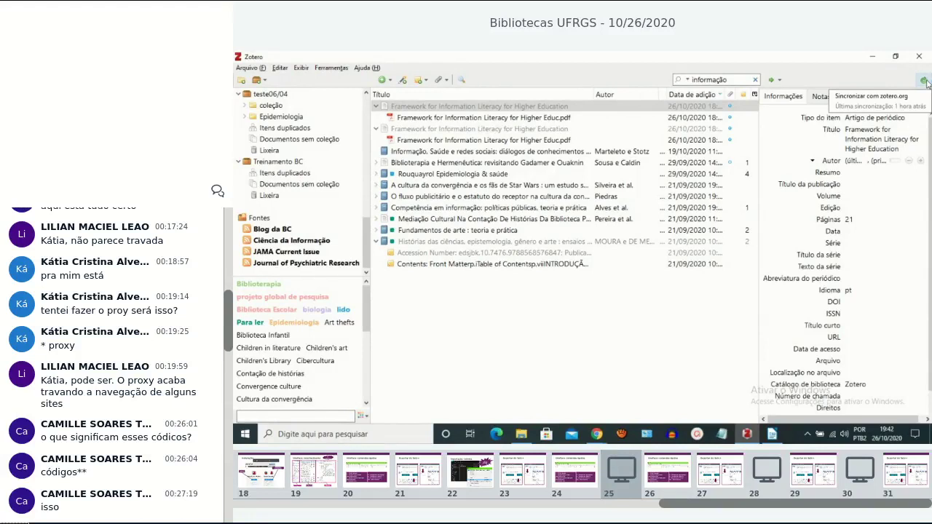
pyautogui.press('super+plus')
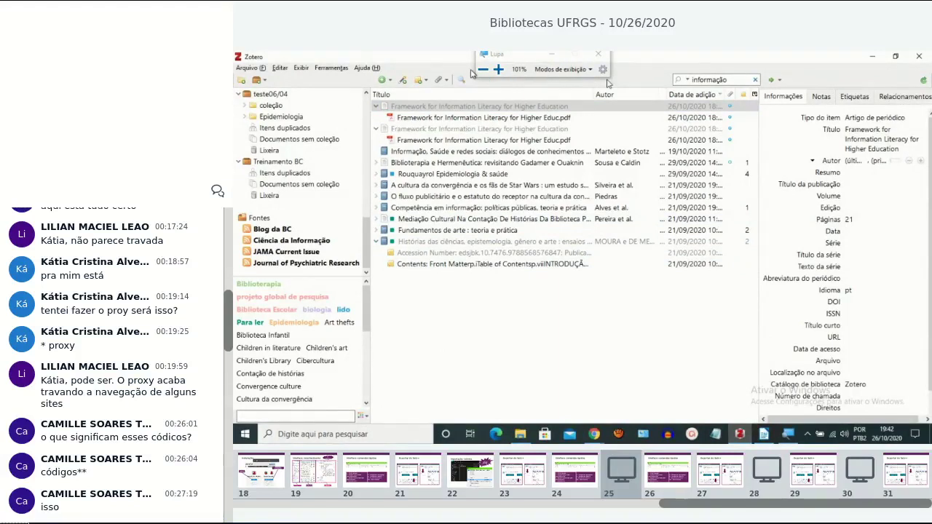
# Magnify the screen to 200%, sync the library again, and close the Magnifier view.
pyautogui.press('super+plus')
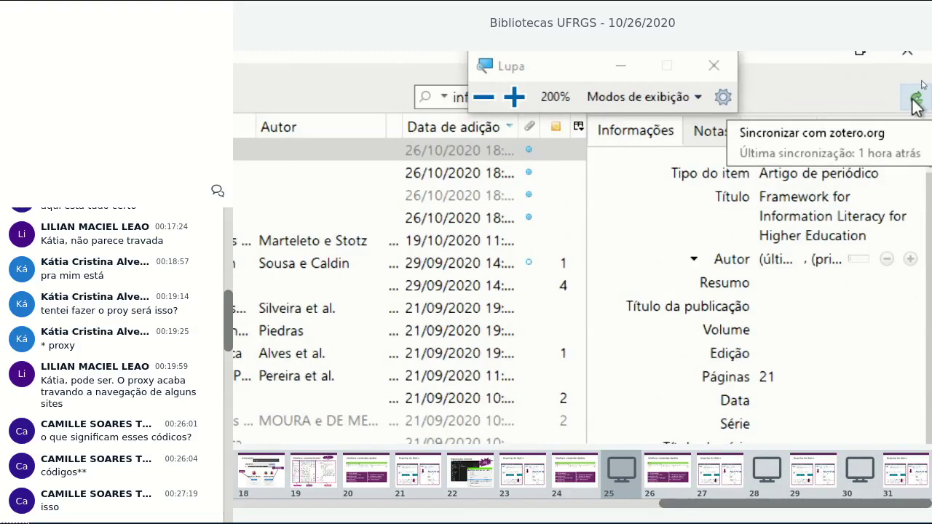
pyautogui.click(914, 99)
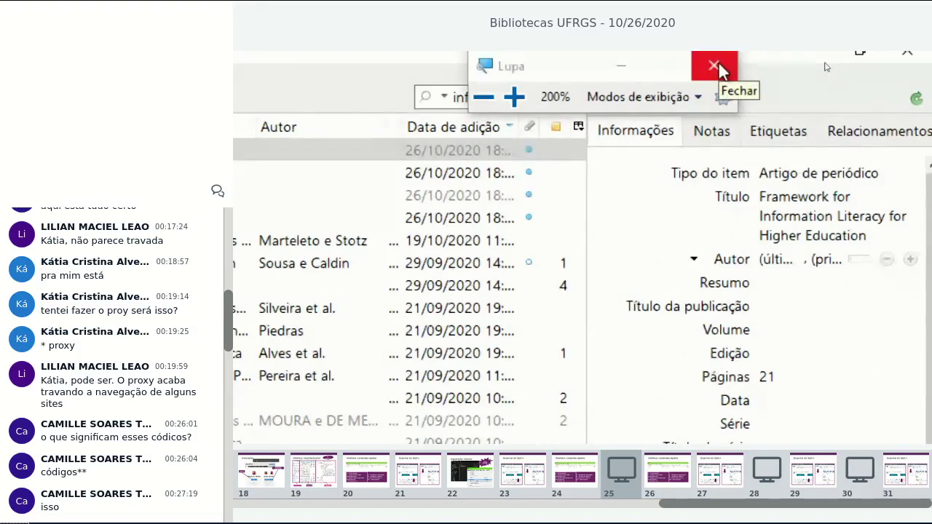
pyautogui.click(718, 61)
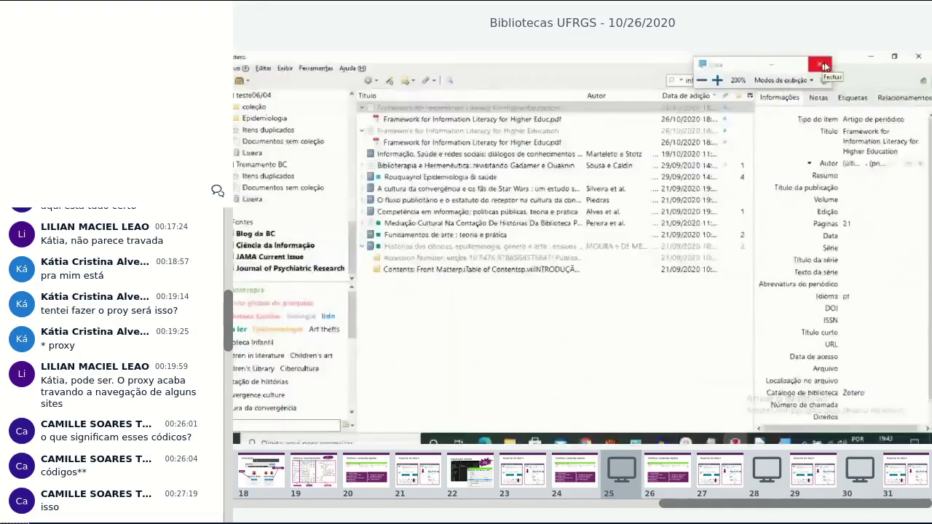
# Close the Magnifier and switch back to the Mconf UFRGS meeting window in Chrome.
pyautogui.click(823, 66)
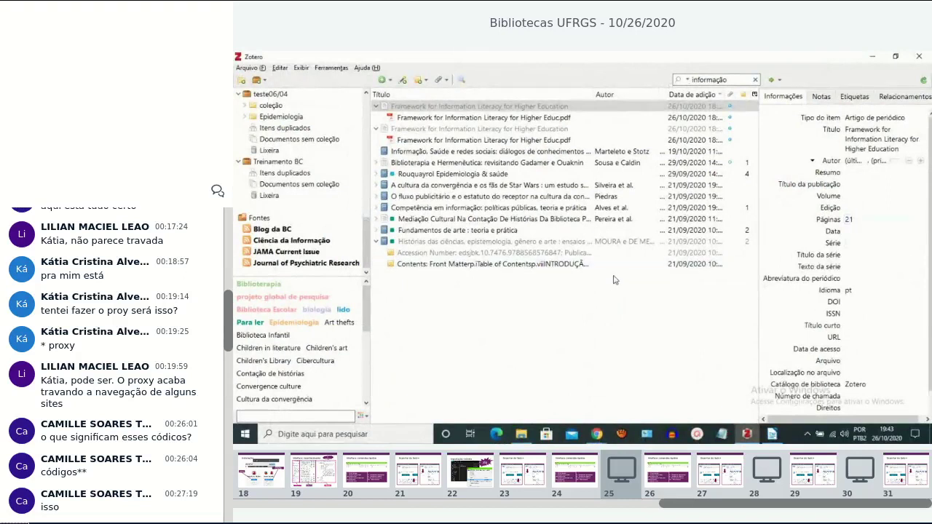
pyautogui.moveTo(596, 435)
pyautogui.click(597, 412)
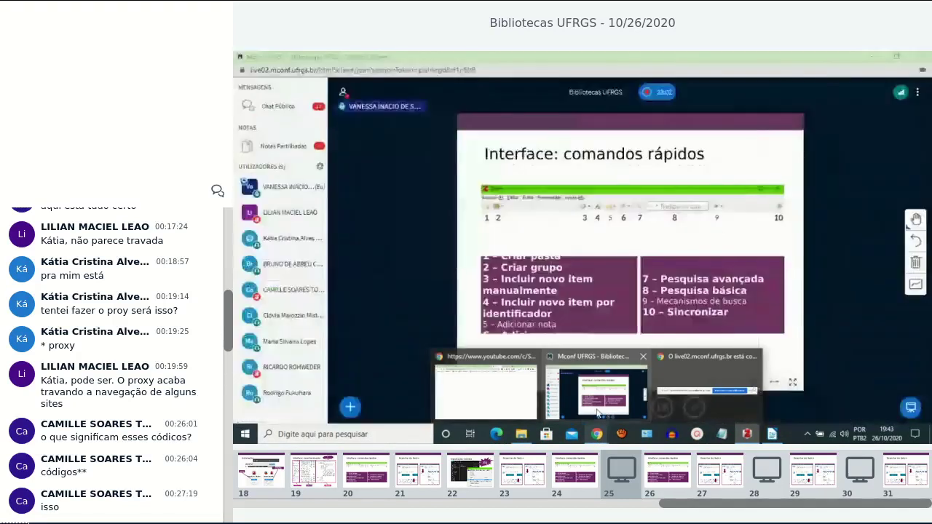
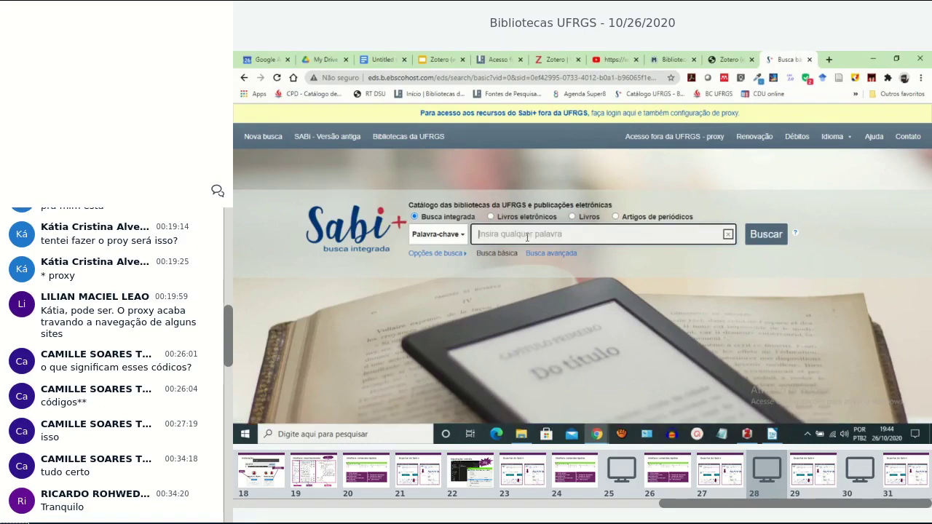
# Search Sabi+ for 'desenho técnico' by picking that autocomplete suggestion after typing 'desenho'.
pyautogui.write('d')
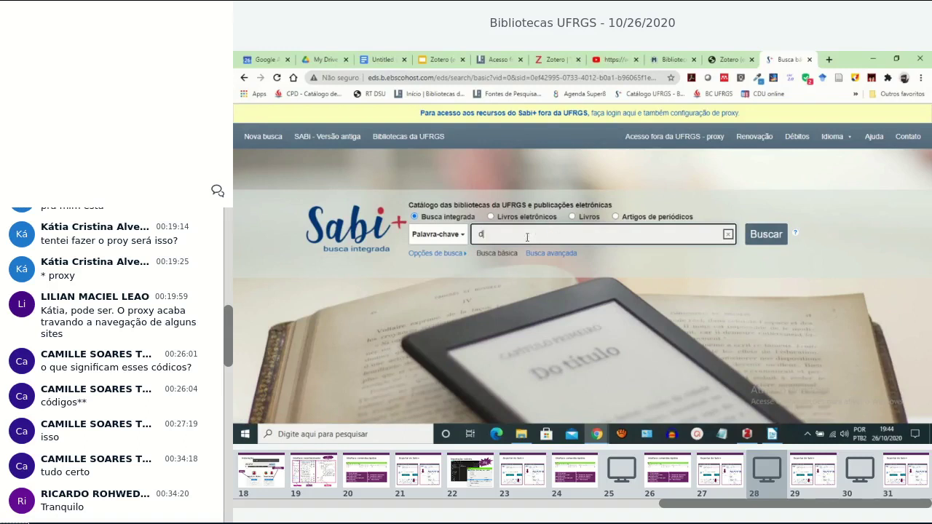
pyautogui.write('esenho')
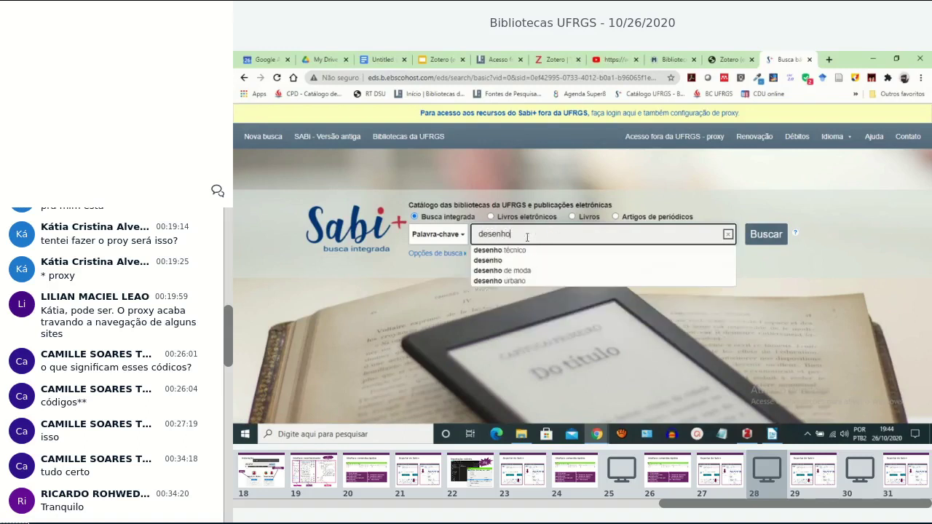
pyautogui.press('Down')
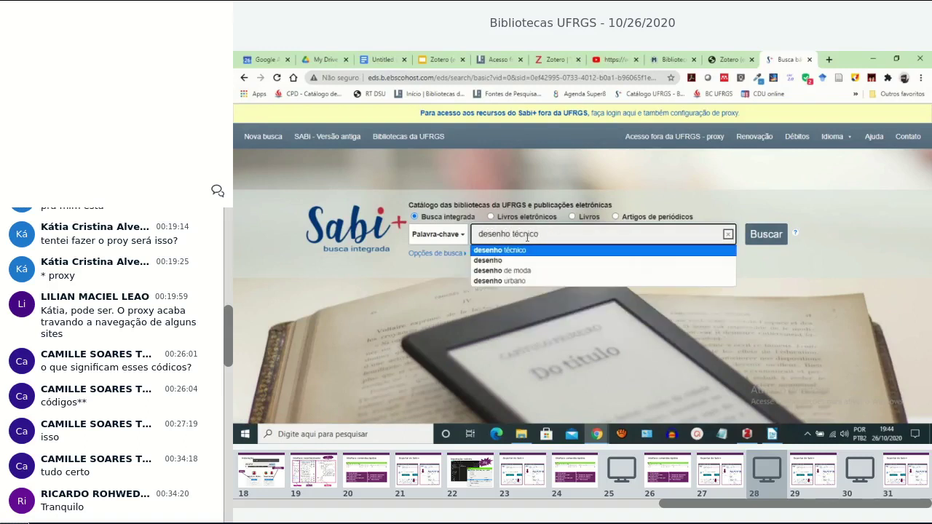
pyautogui.press('Return')
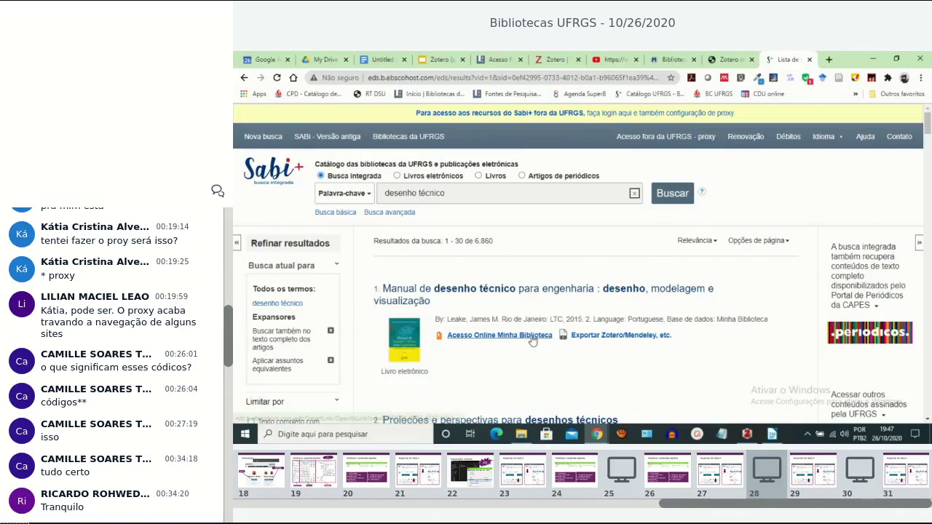
# Browse the desenho técnico results, then follow the 'faça login aqui' link to the UFRGS login page.
pyautogui.scroll(-2, 532, 340)
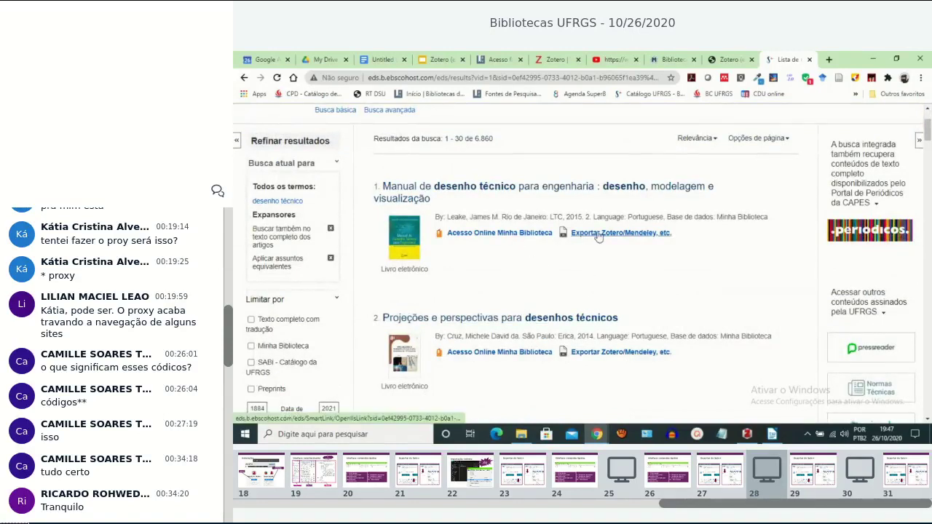
pyautogui.scroll(-4, 476, 247)
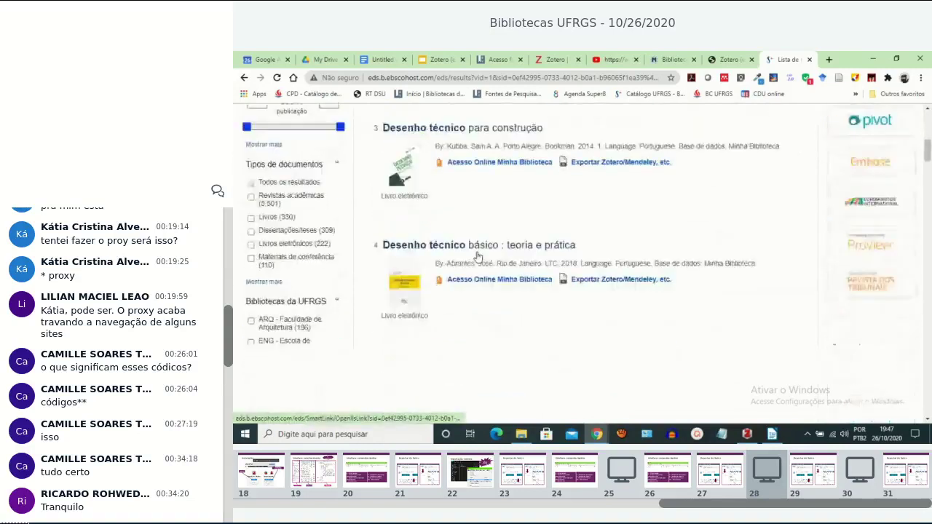
pyautogui.scroll(-2, 478, 256)
pyautogui.scroll(-2, 478, 256)
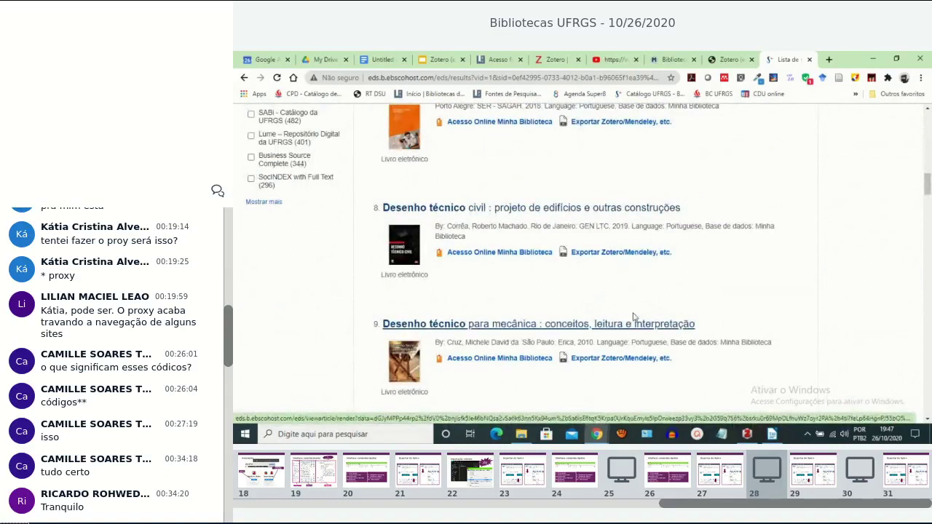
pyautogui.scroll(4, 622, 295)
pyautogui.scroll(3, 623, 295)
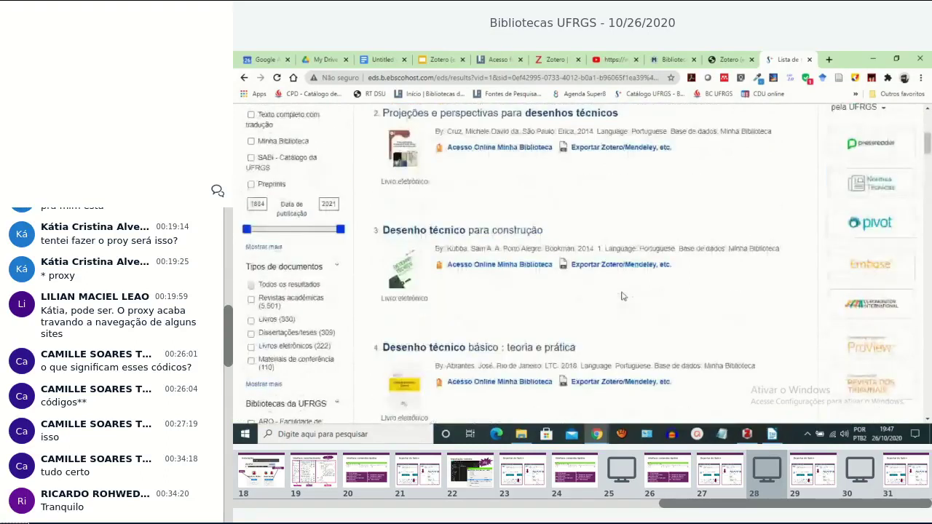
pyautogui.scroll(4, 622, 294)
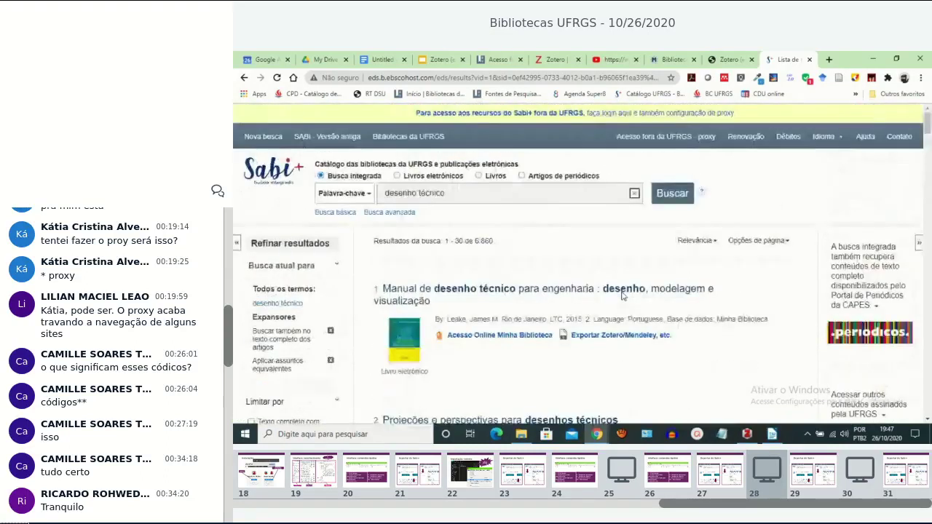
pyautogui.click(675, 115)
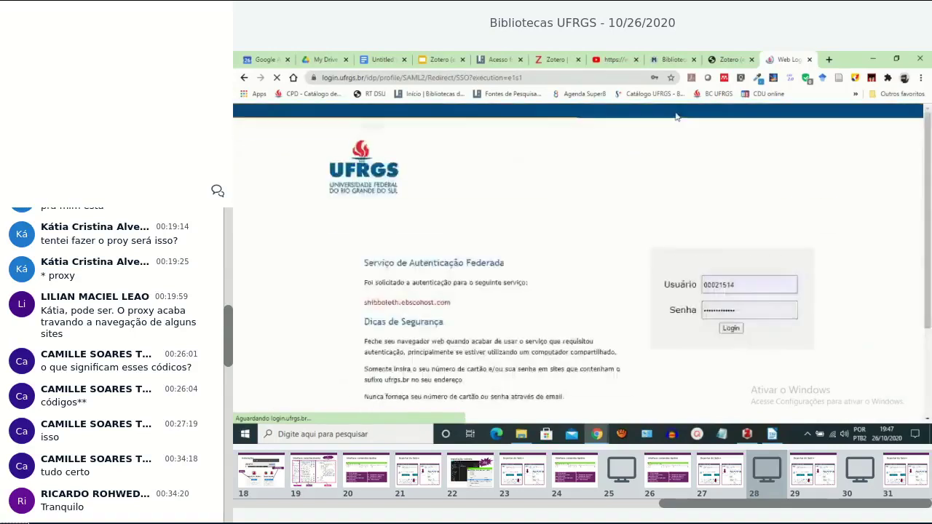
# Log in through UFRGS and accept EBSCO's personal data consent by choosing 'Sim'.
pyautogui.click(733, 331)
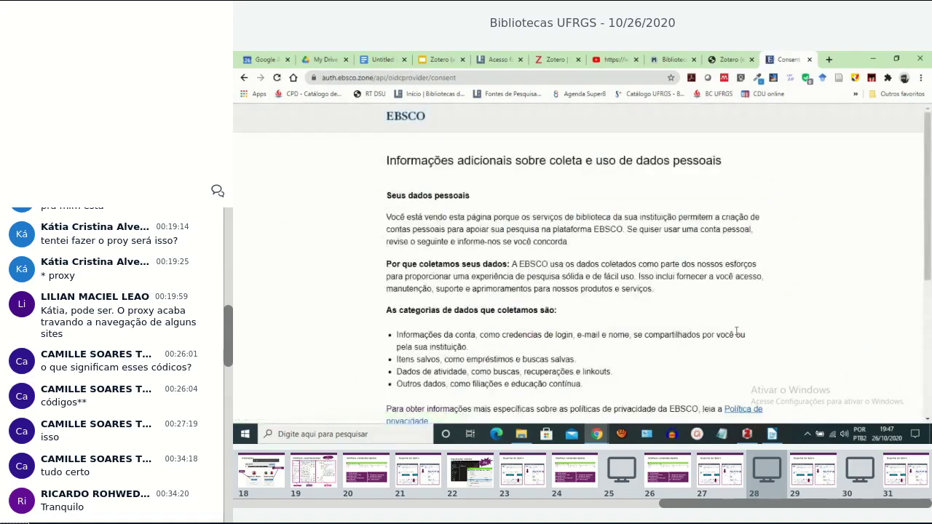
pyautogui.scroll(-3, 736, 331)
pyautogui.scroll(3, 736, 331)
pyautogui.scroll(-3, 677, 249)
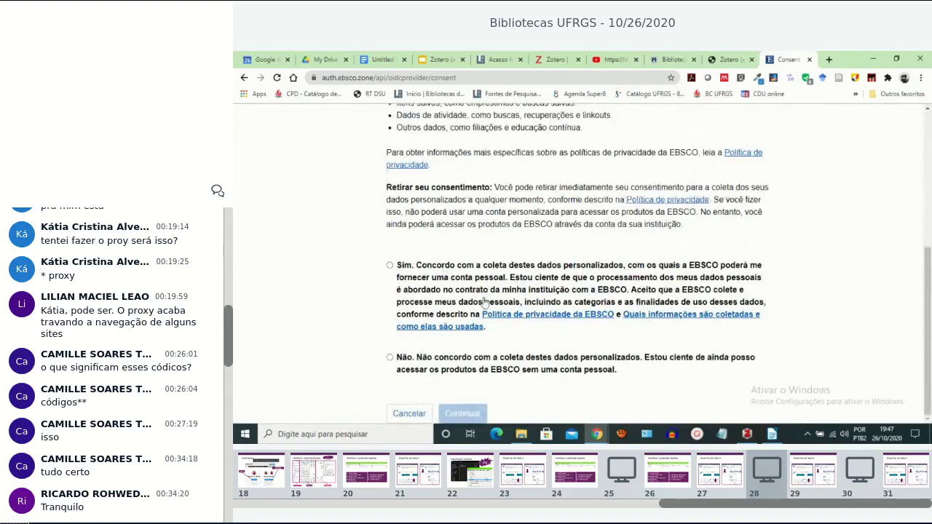
pyautogui.click(390, 267)
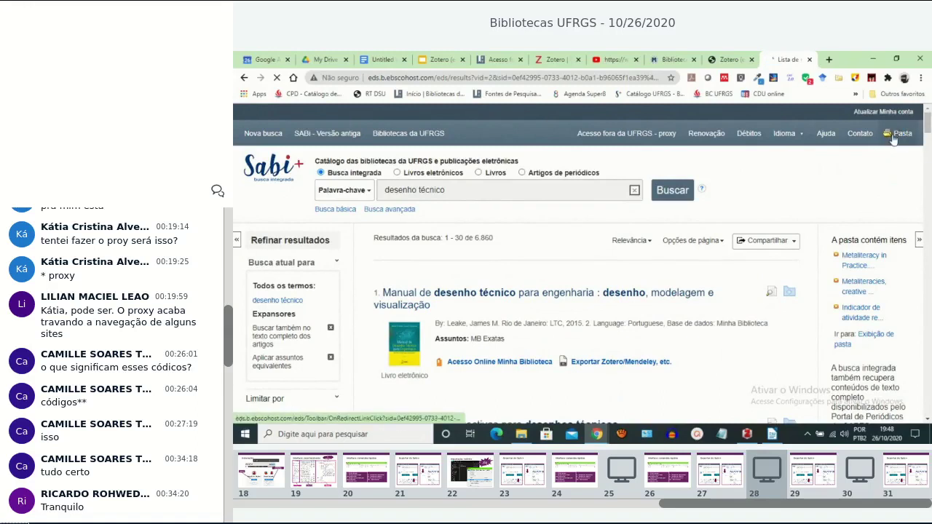
# Add results 4 and 5, Desenho técnico básico and Desenho técnico moderno, to the folder, then open Pasta.
pyautogui.scroll(-4, 753, 309)
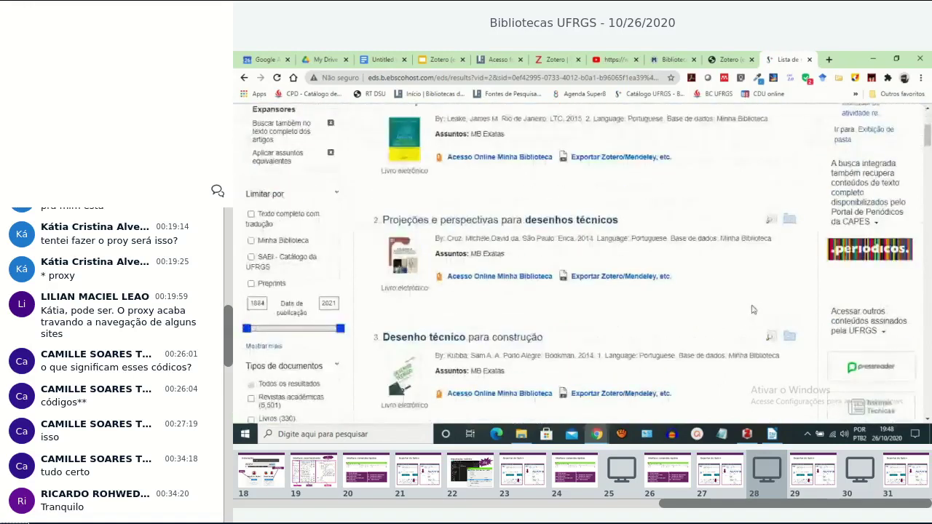
pyautogui.scroll(2, 763, 302)
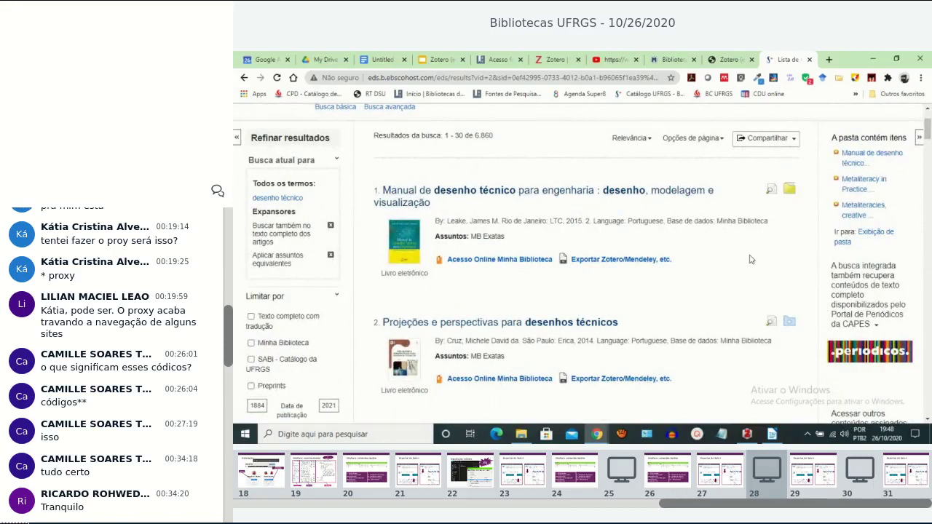
pyautogui.scroll(-6, 764, 248)
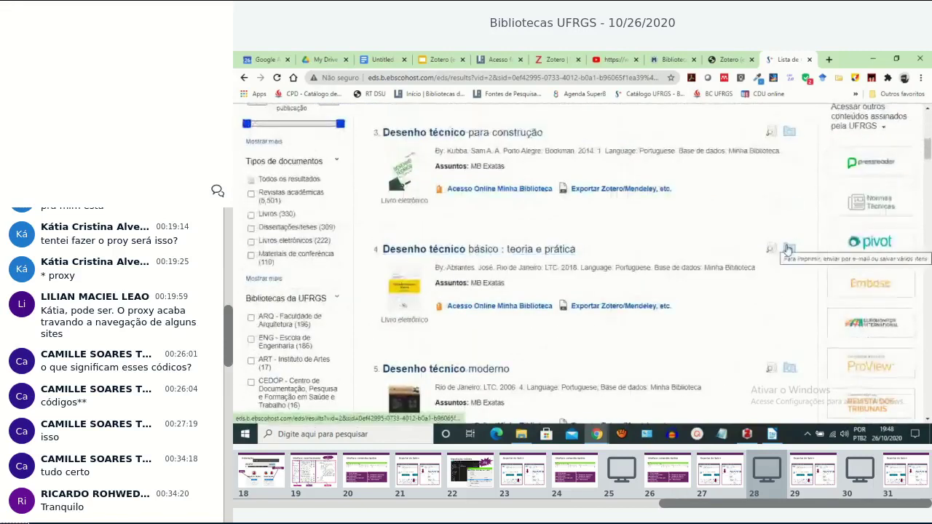
pyautogui.click(789, 248)
pyautogui.scroll(-2, 740, 286)
pyautogui.click(790, 265)
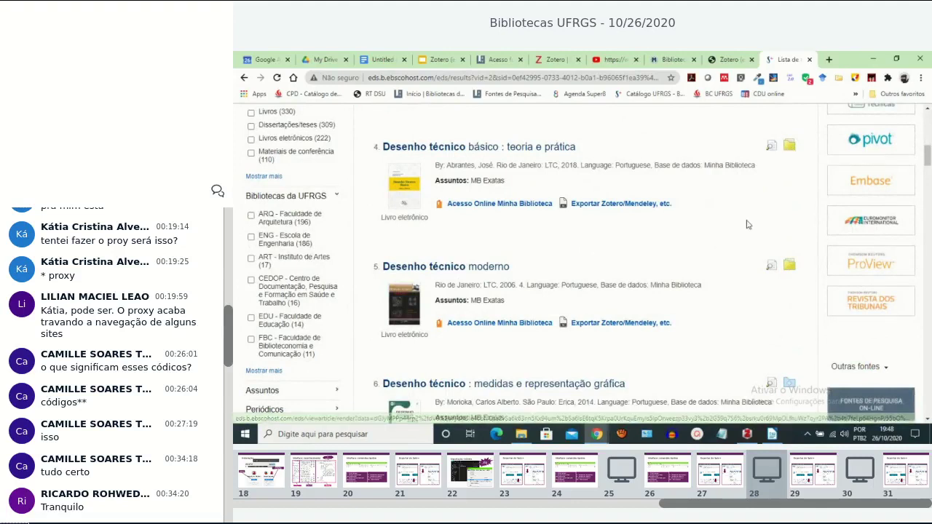
pyautogui.scroll(3, 747, 224)
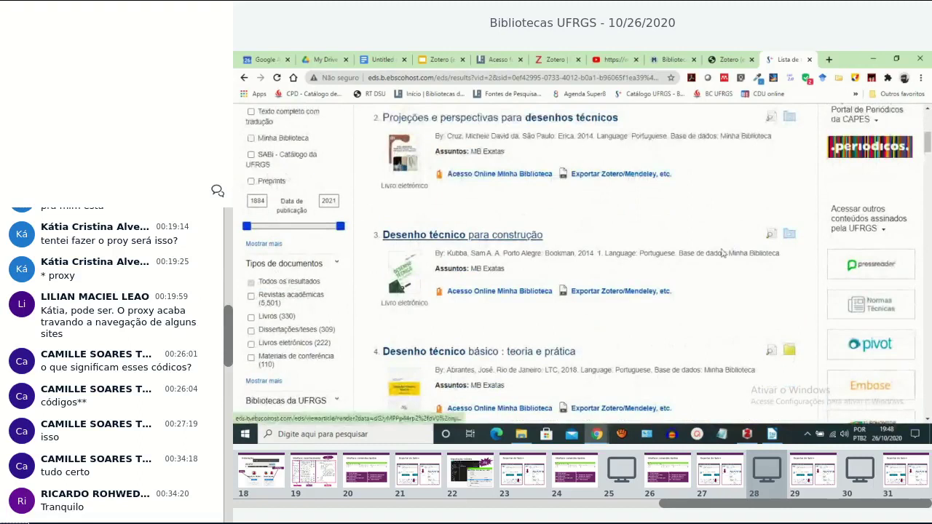
pyautogui.scroll(5, 725, 248)
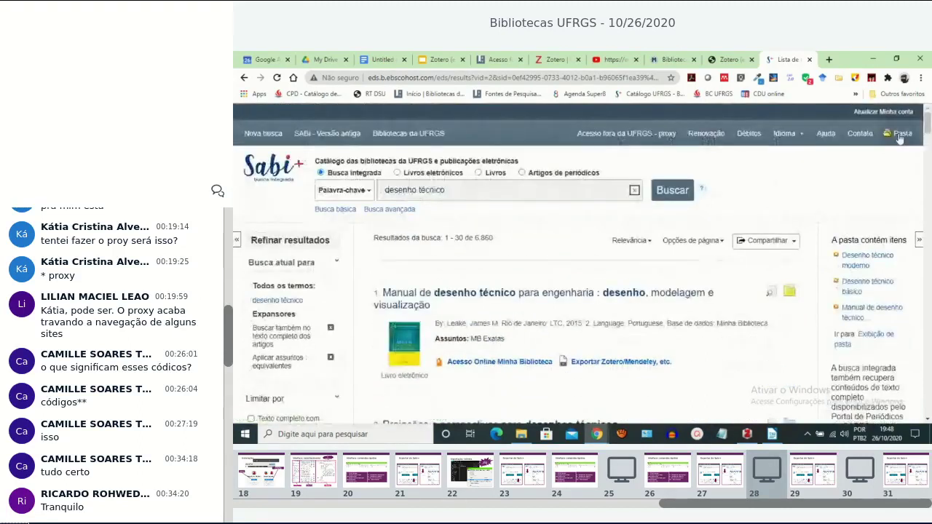
pyautogui.click(900, 136)
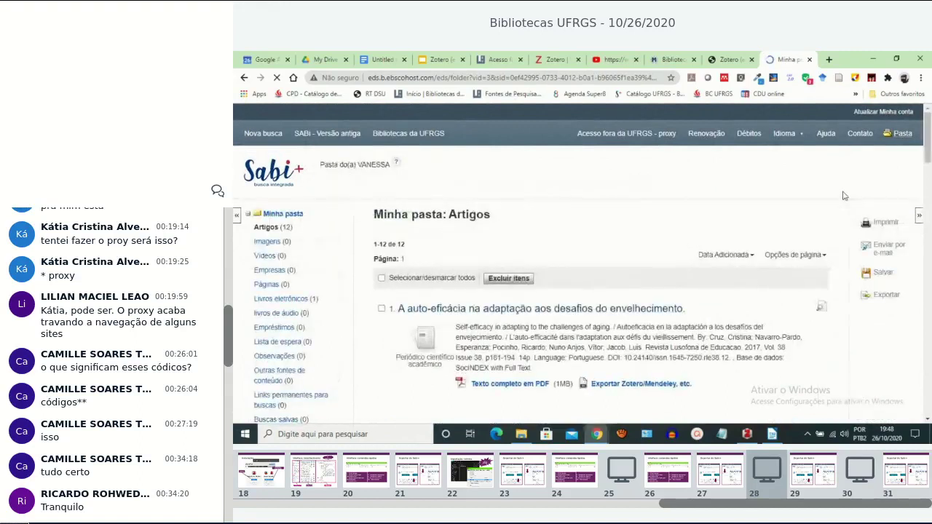
# Select Manual de desenho técnico, Desenho técnico básico and Desenho técnico moderno in the folder.
pyautogui.scroll(-3, 524, 268)
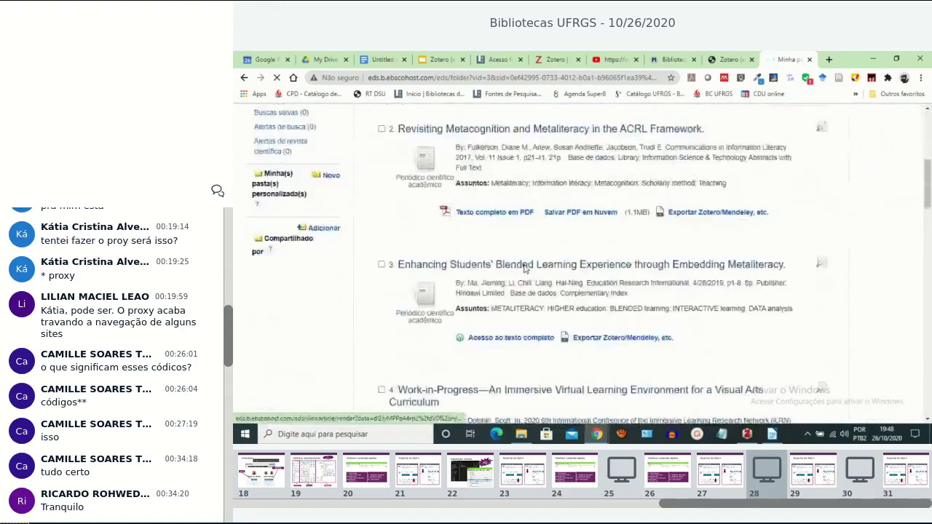
pyautogui.scroll(-3, 524, 268)
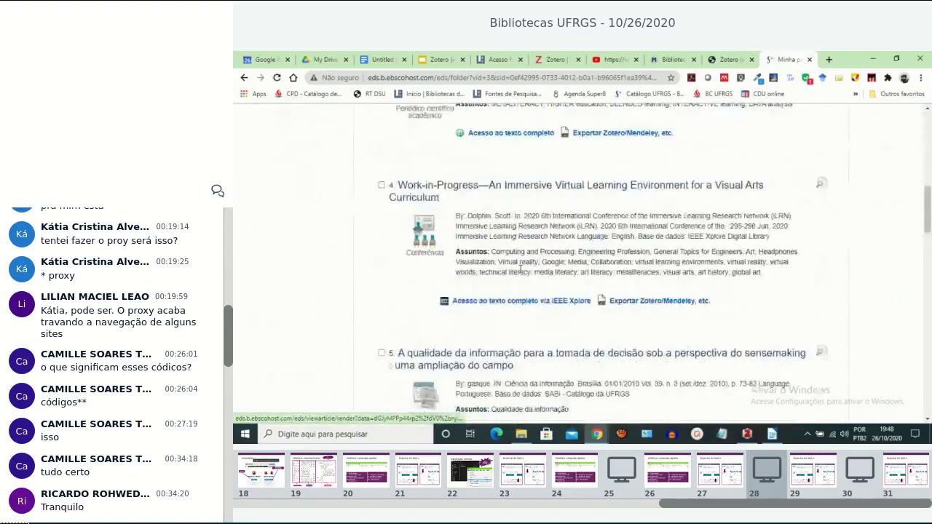
pyautogui.scroll(-3, 519, 269)
pyautogui.scroll(-10, 521, 271)
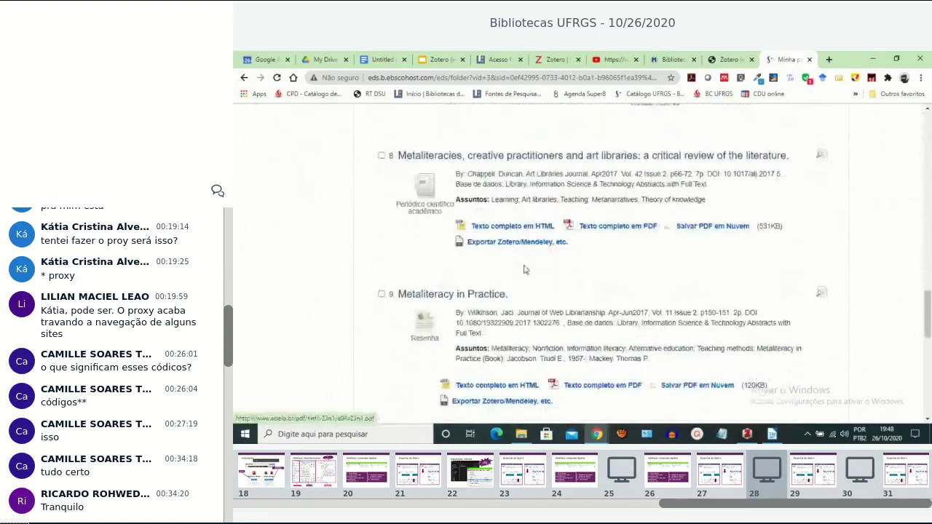
pyautogui.scroll(-2, 524, 268)
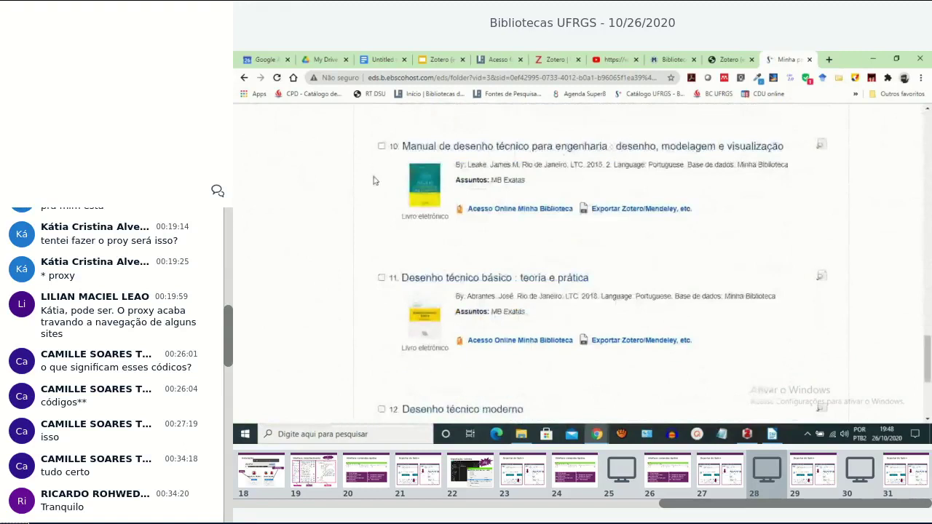
pyautogui.click(382, 146)
pyautogui.click(382, 277)
pyautogui.scroll(-2, 408, 295)
pyautogui.click(381, 308)
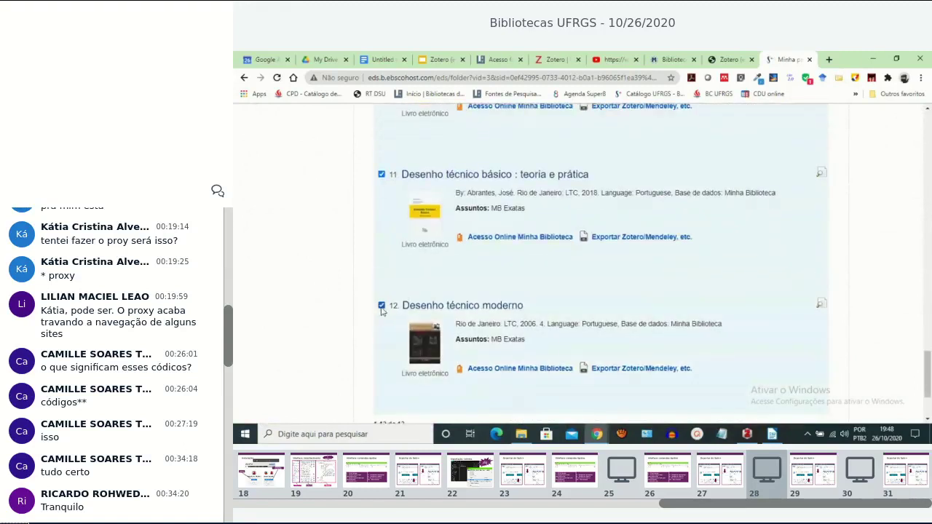
# Go to the Exportar page for the three selected folder items.
pyautogui.scroll(-2, 551, 343)
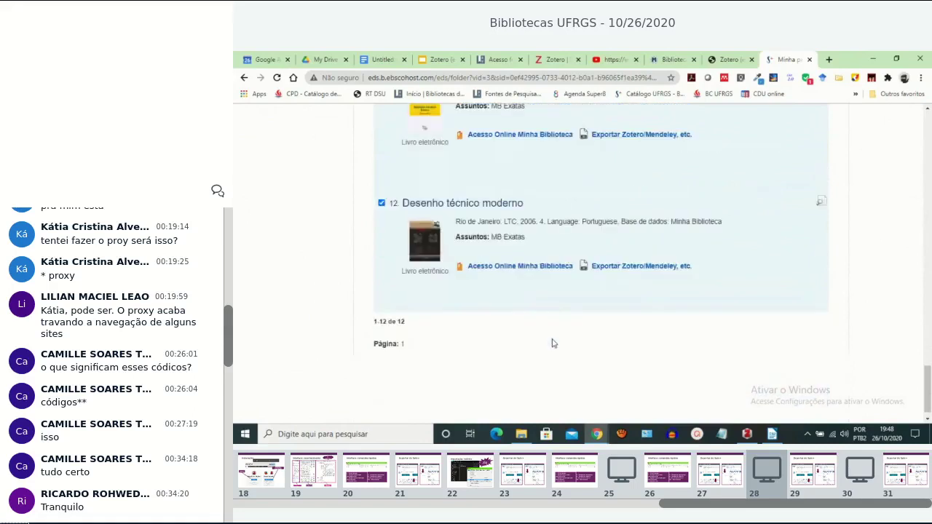
pyautogui.scroll(2, 370, 328)
pyautogui.scroll(4, 400, 240)
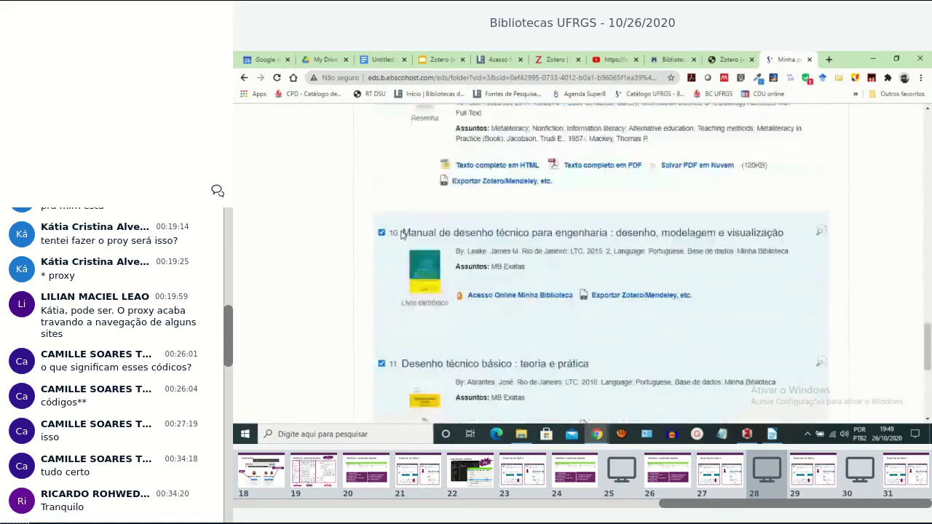
pyautogui.scroll(4, 400, 235)
pyautogui.scroll(10, 400, 236)
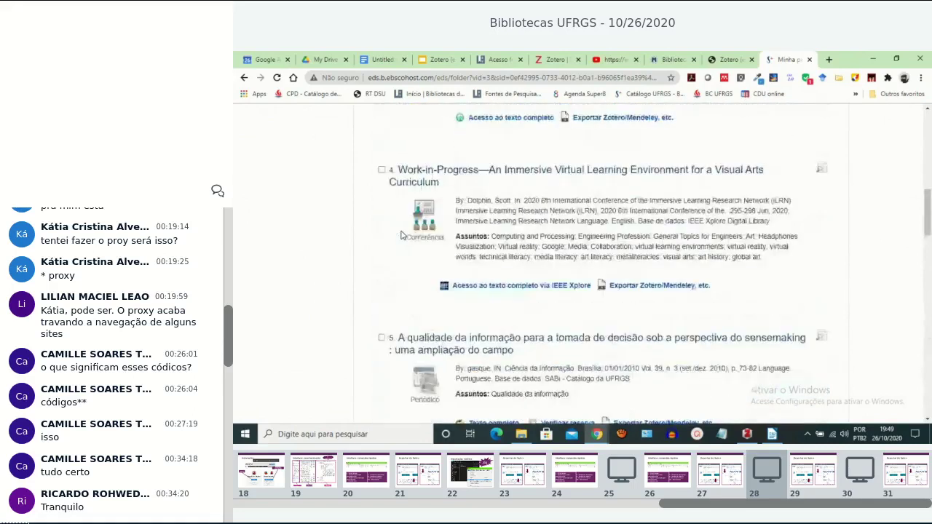
pyautogui.scroll(10, 401, 235)
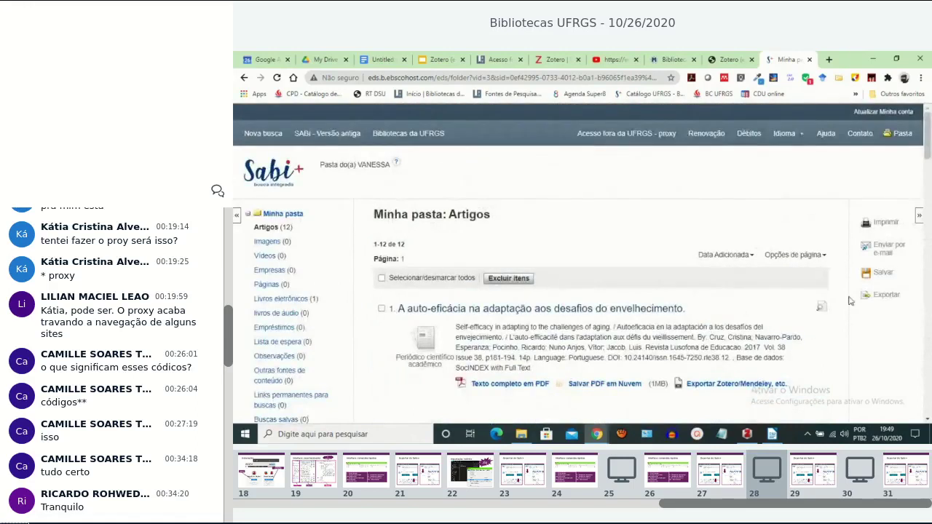
pyautogui.click(886, 296)
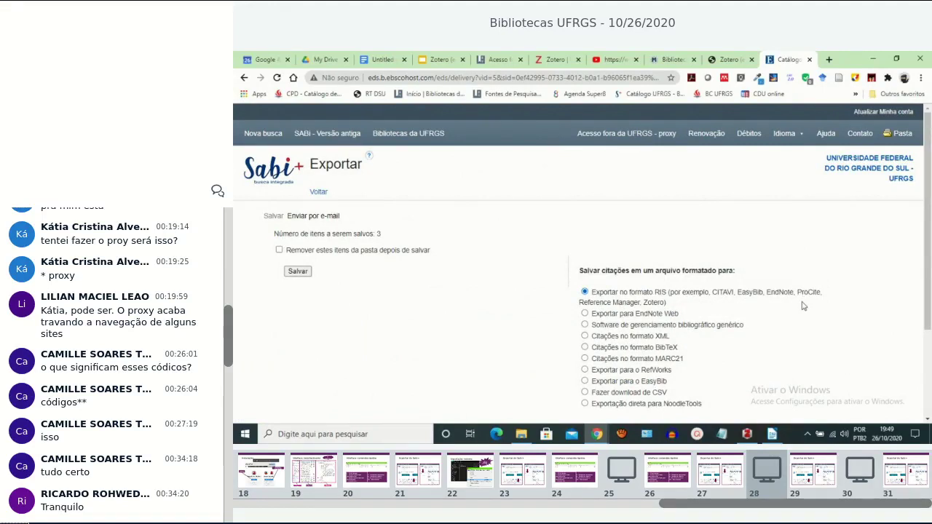
# Save the 3 items in RIS format with 'Remover estes itens da pasta depois de salvar' ticked.
pyautogui.scroll(-3, 563, 322)
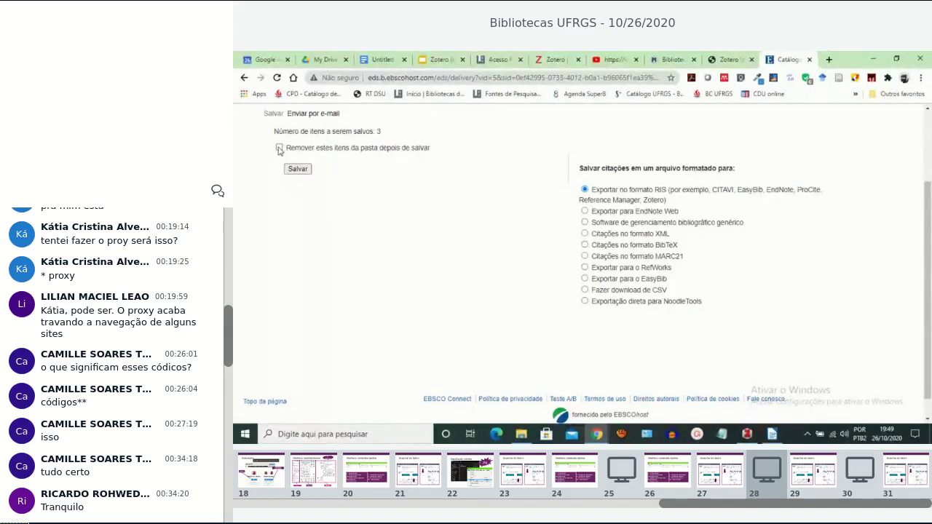
pyautogui.click(279, 149)
pyautogui.click(301, 171)
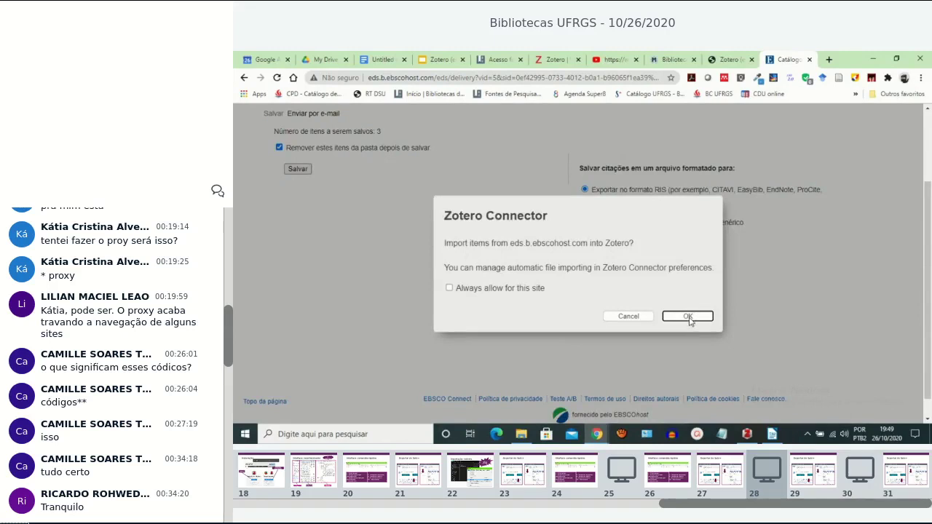
# Approve the Zotero Connector import, keeping Minha biblioteca as the 'Salvando em' destination.
pyautogui.click(687, 317)
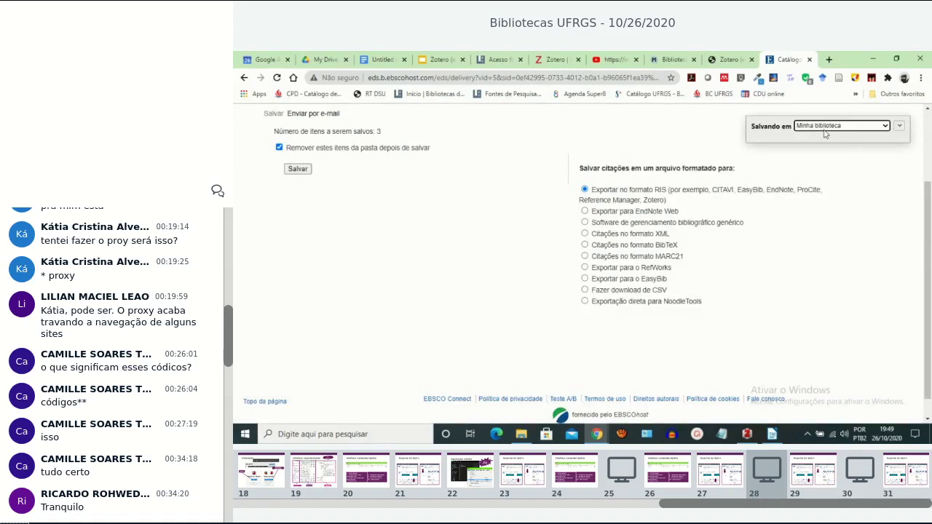
pyautogui.click(885, 126)
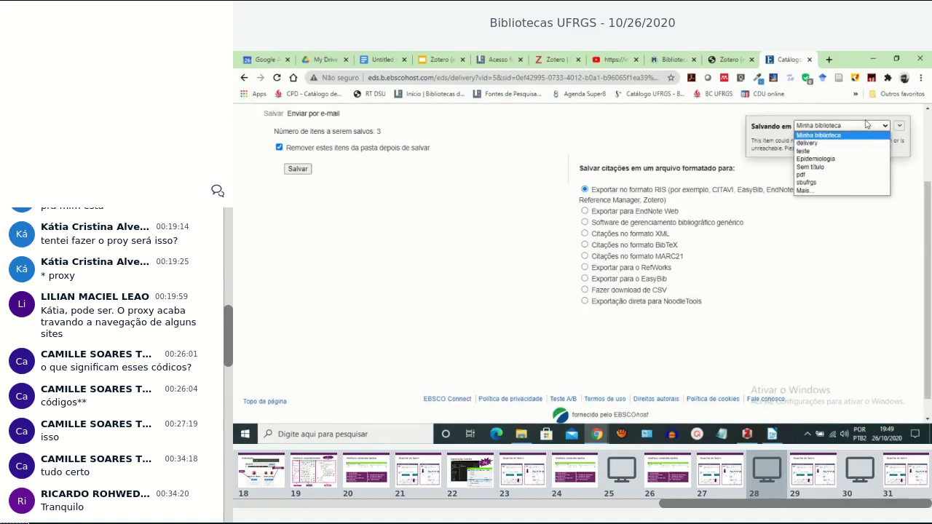
pyautogui.click(765, 128)
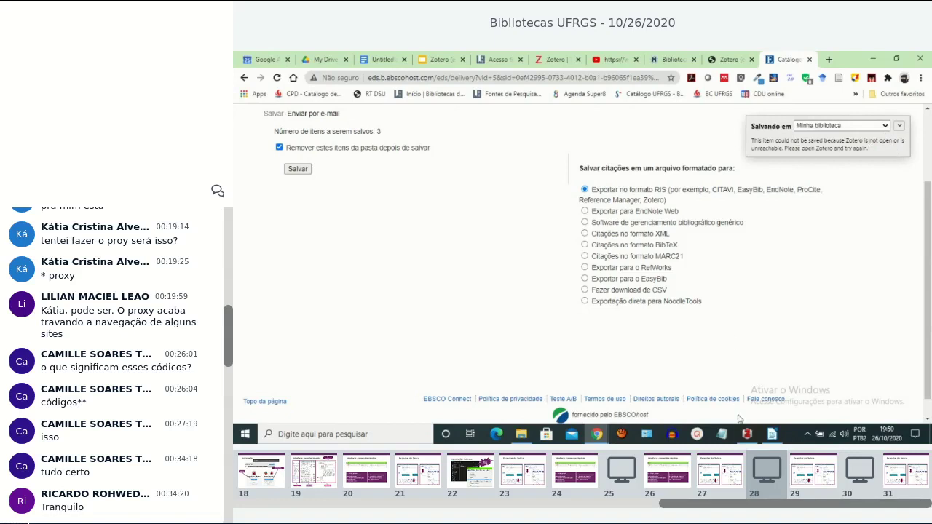
pyautogui.moveTo(748, 434)
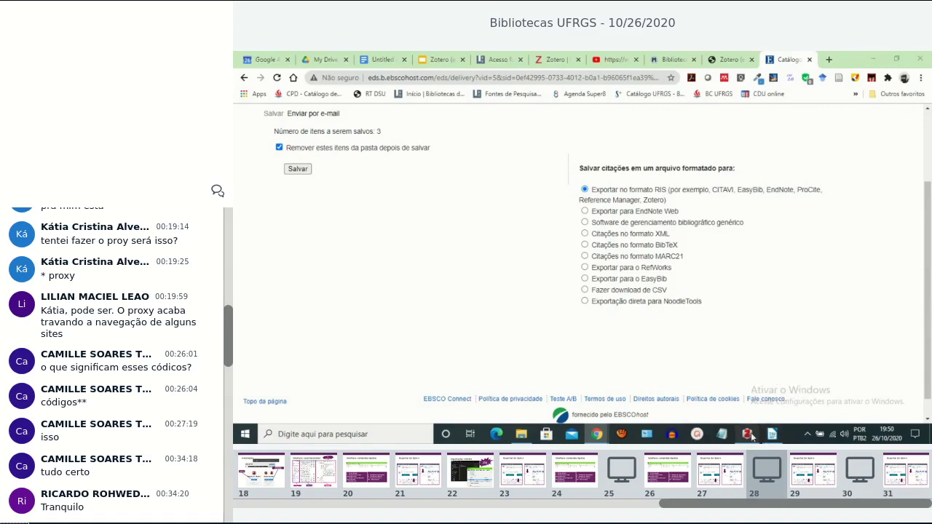
# Bring up Zotero briefly, then return the browser to the folder's Artigos list of 9 articles.
pyautogui.click(747, 434)
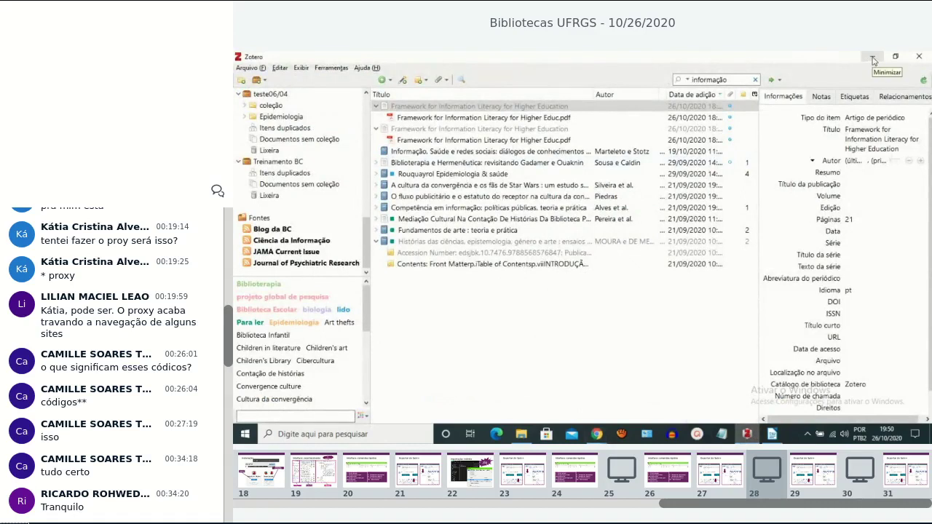
pyautogui.click(873, 58)
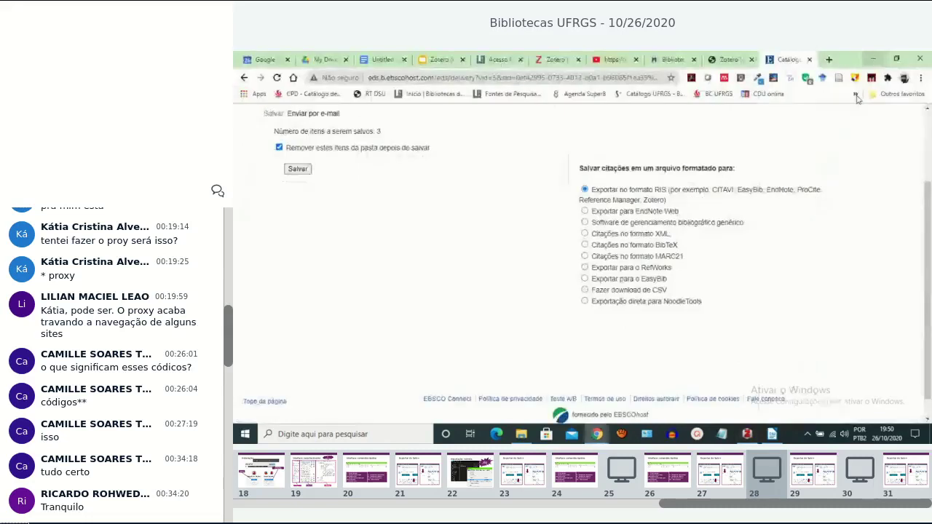
pyautogui.click(244, 78)
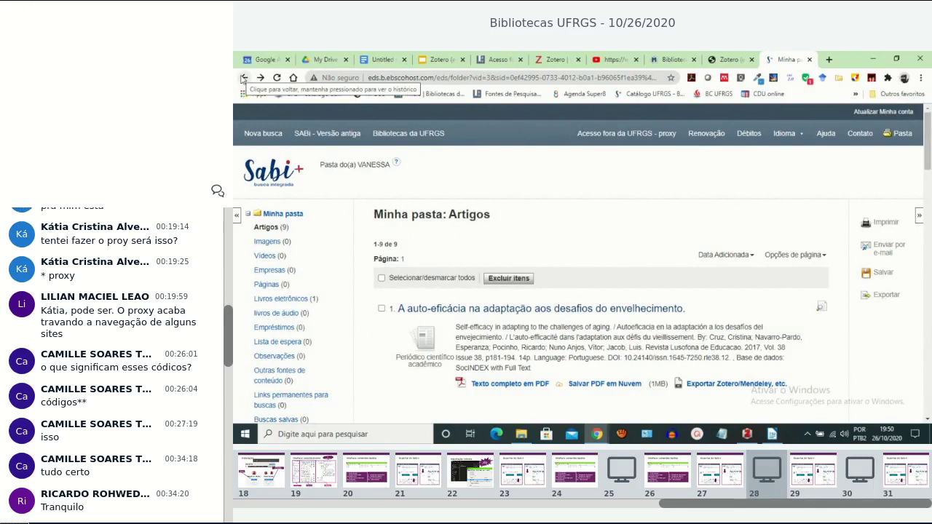
# Send result 1, Manual de desenho técnico para engenharia, to Zotero via 'Exportar Zotero/Mendeley', approving the import.
pyautogui.click(244, 78)
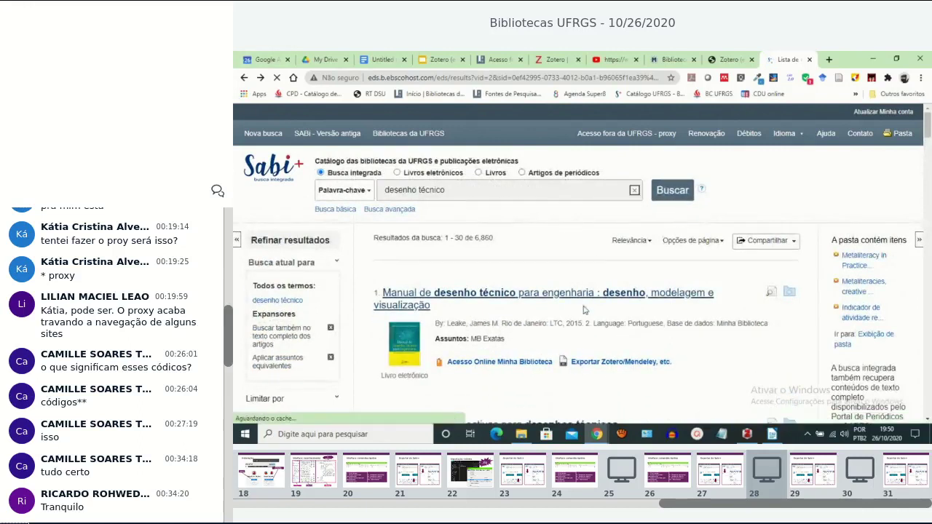
pyautogui.scroll(-3, 579, 312)
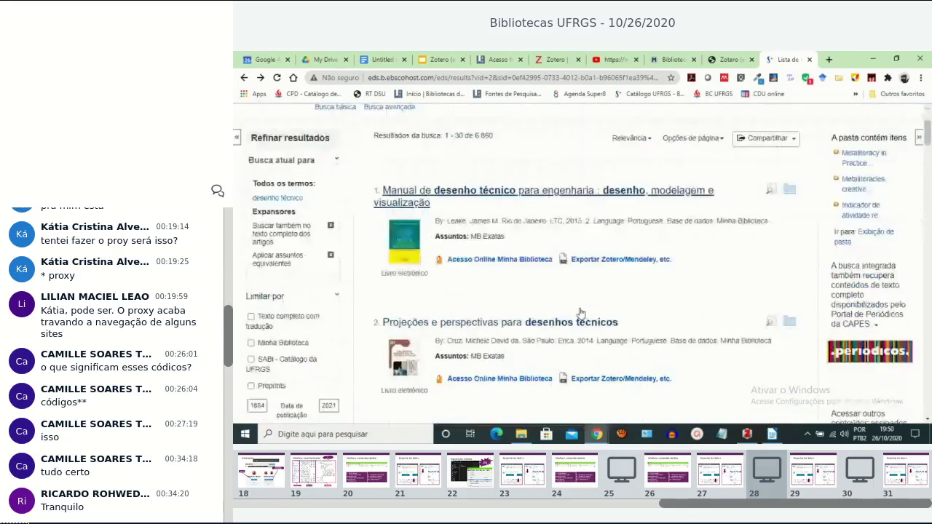
pyautogui.scroll(-5, 580, 313)
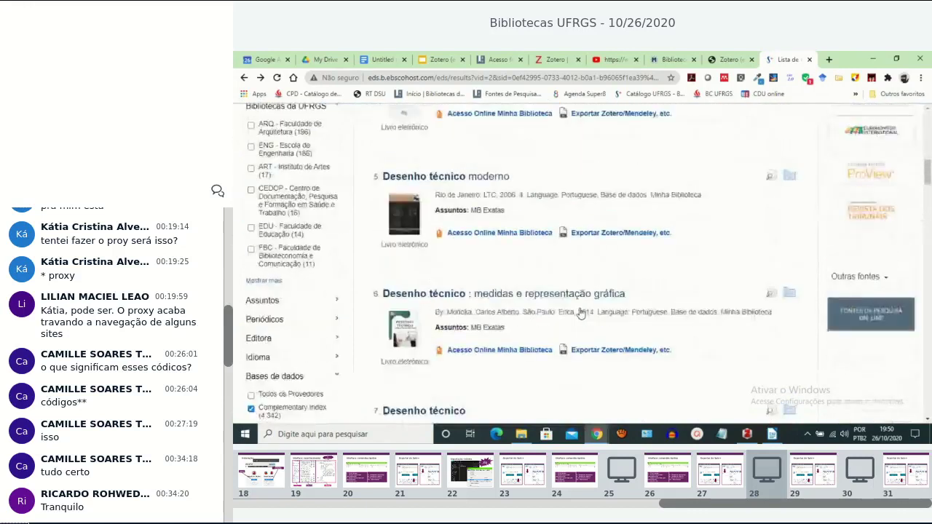
pyautogui.scroll(10, 581, 313)
pyautogui.scroll(-1, 580, 312)
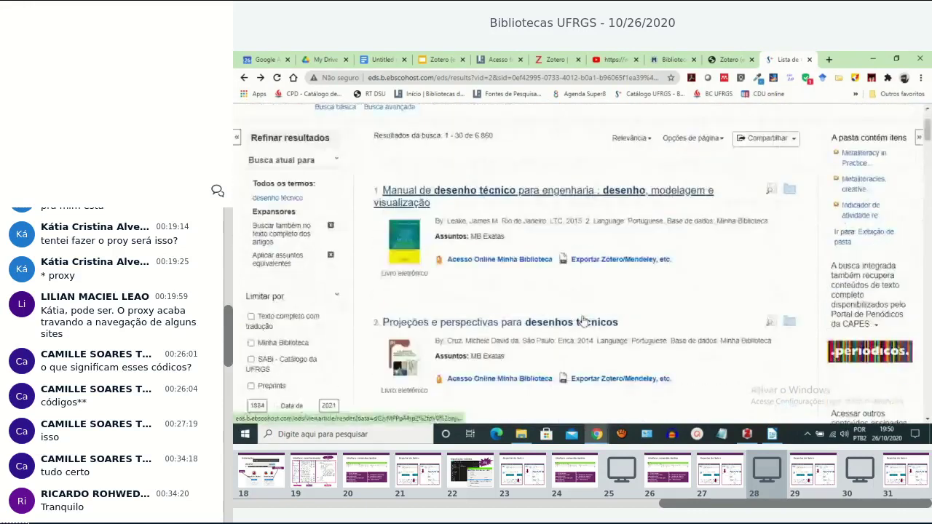
pyautogui.click(610, 260)
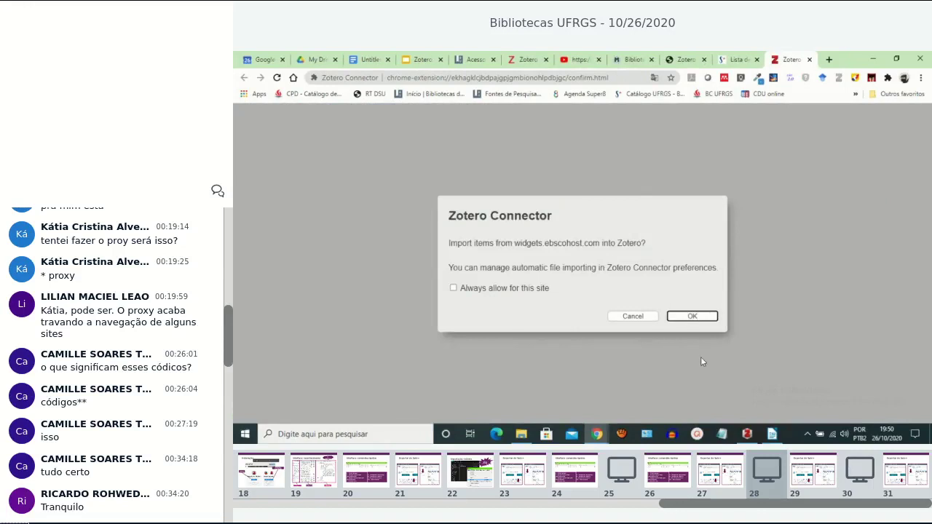
pyautogui.click(688, 316)
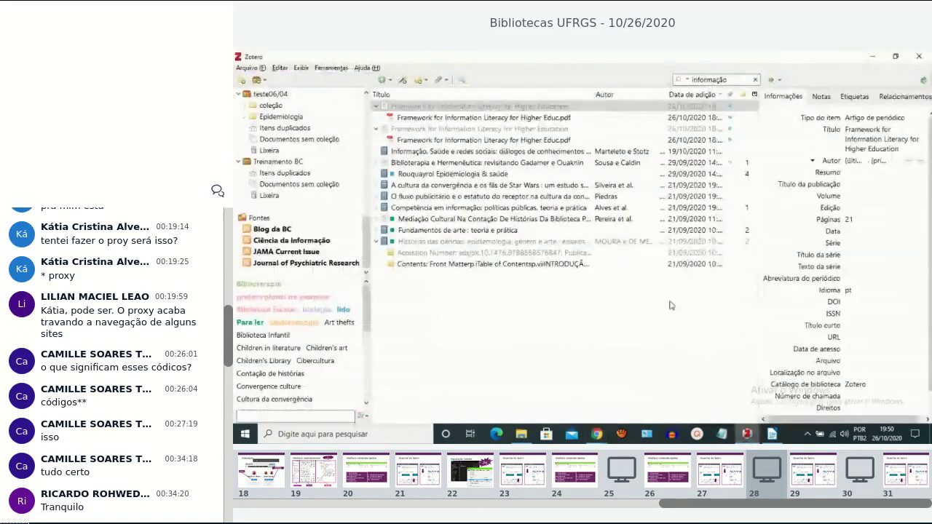
pyautogui.click(872, 58)
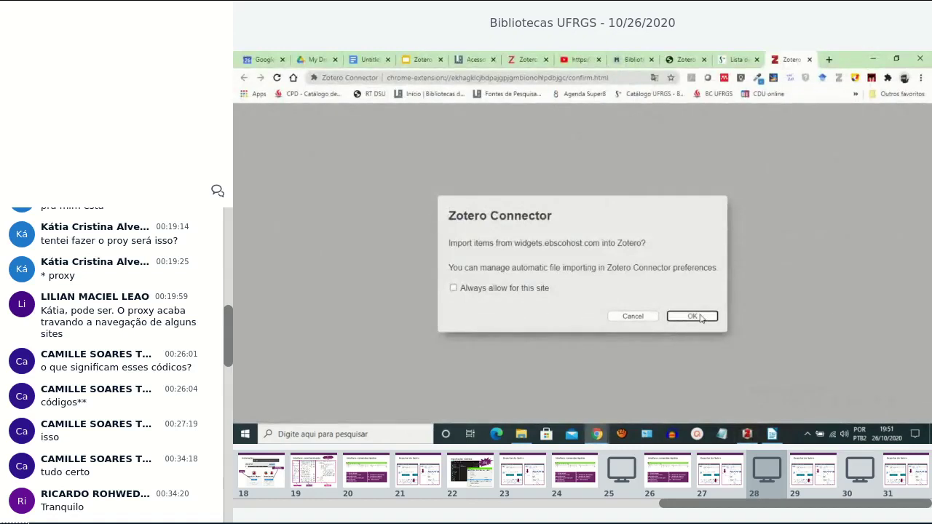
pyautogui.click(692, 316)
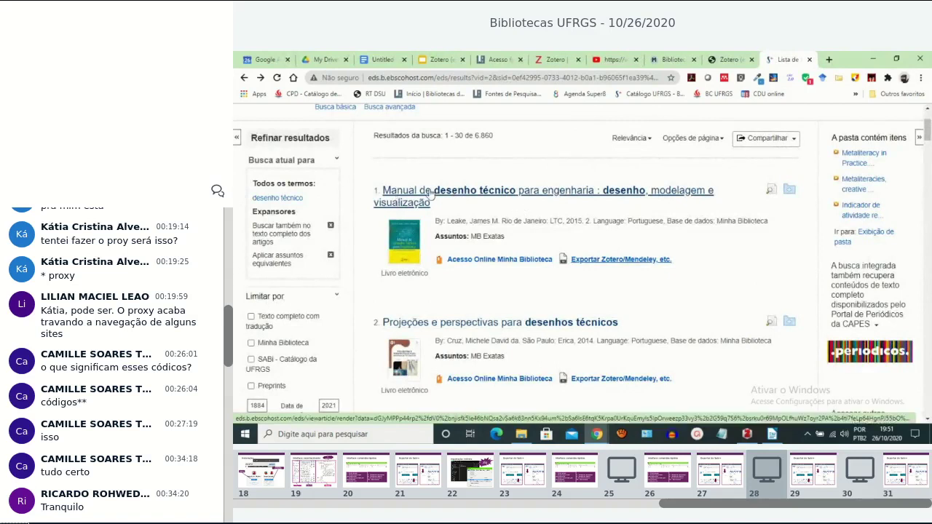
pyautogui.click(748, 435)
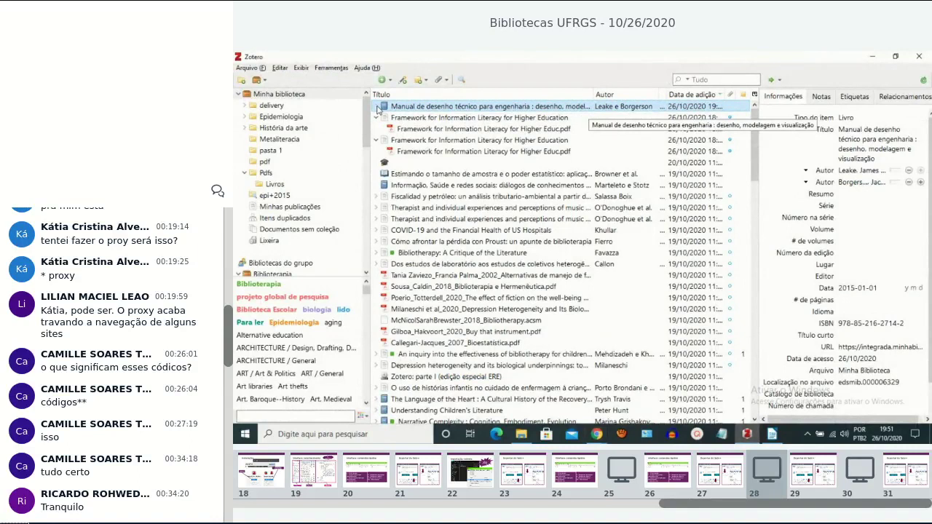
pyautogui.click(872, 56)
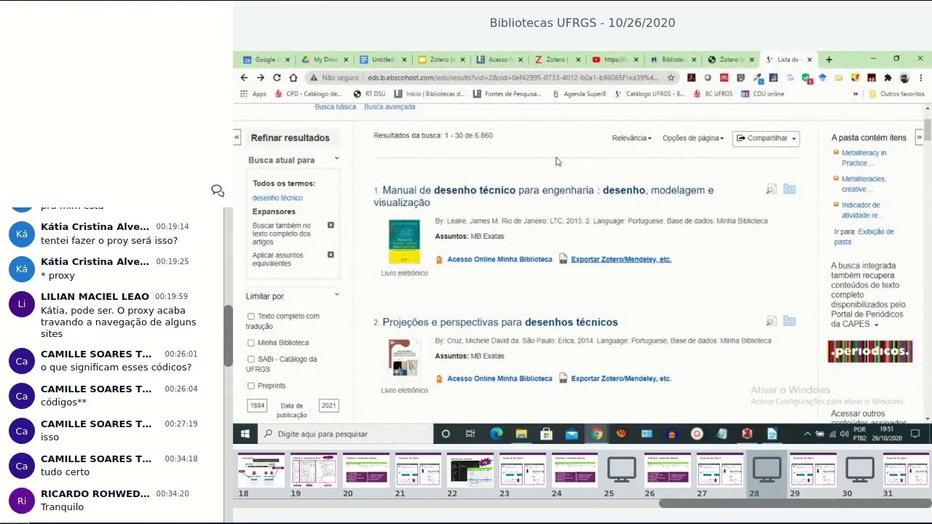
pyautogui.click(419, 193)
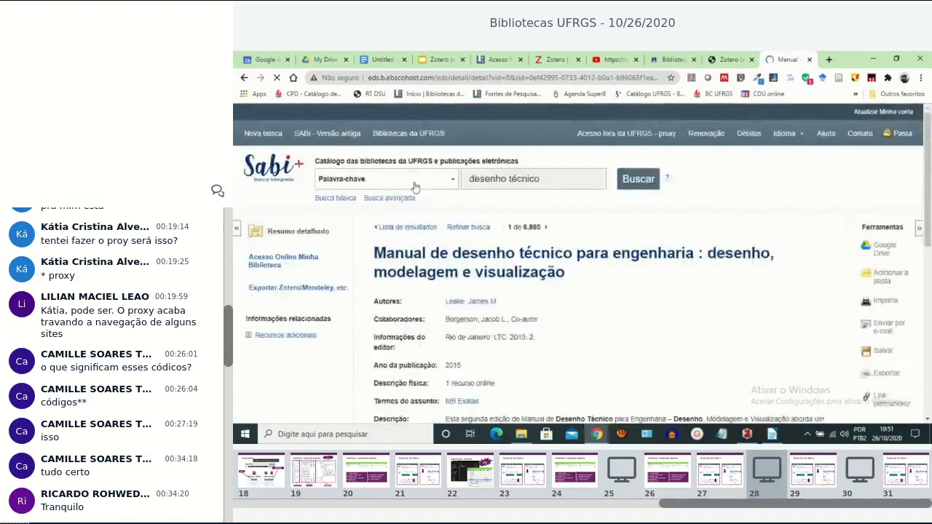
# Go back to the 6,860 desenho técnico results led by Manual de desenho técnico para engenharia.
pyautogui.scroll(-1, 507, 316)
pyautogui.scroll(-3, 508, 316)
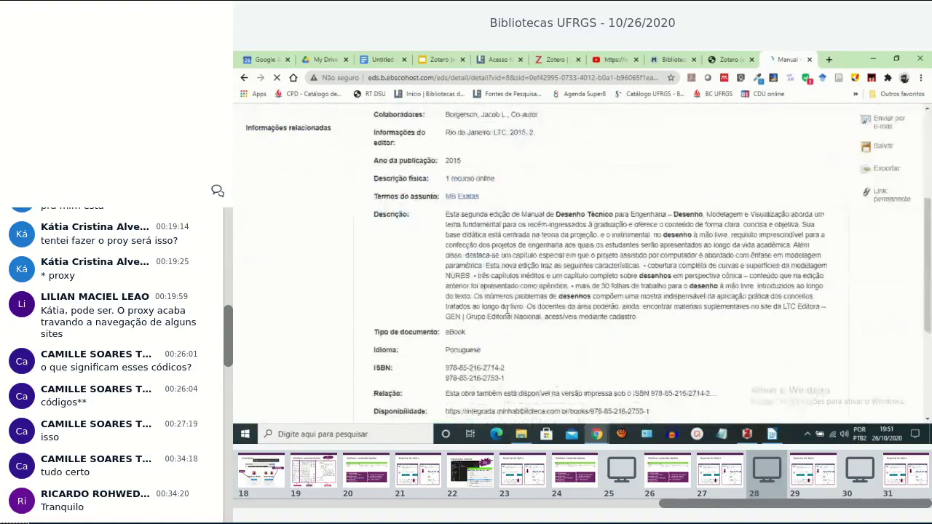
pyautogui.scroll(4, 507, 310)
pyautogui.scroll(-5, 514, 276)
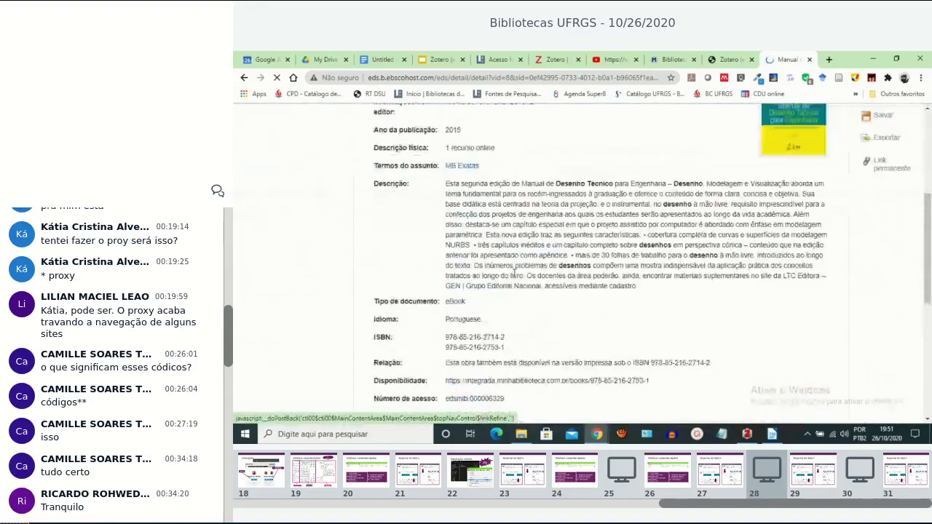
pyautogui.scroll(4, 515, 277)
pyautogui.scroll(1, 516, 275)
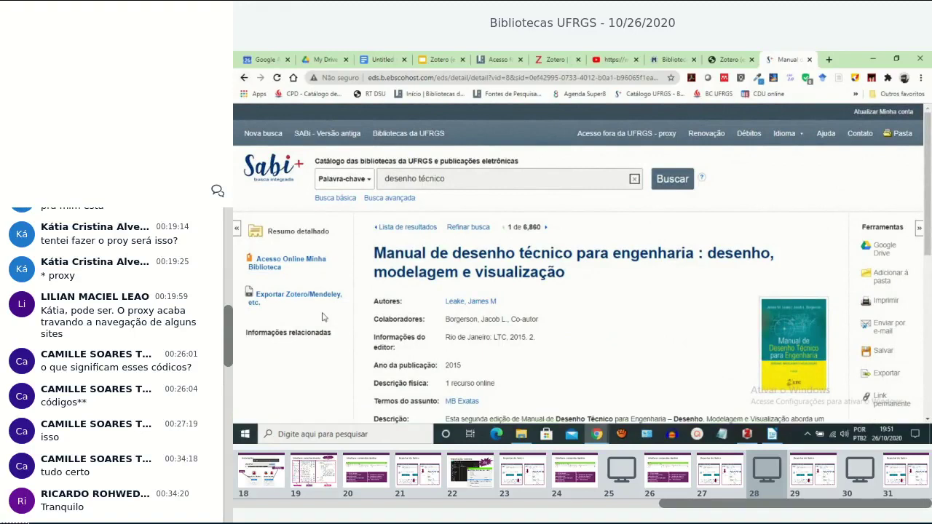
pyautogui.click(244, 77)
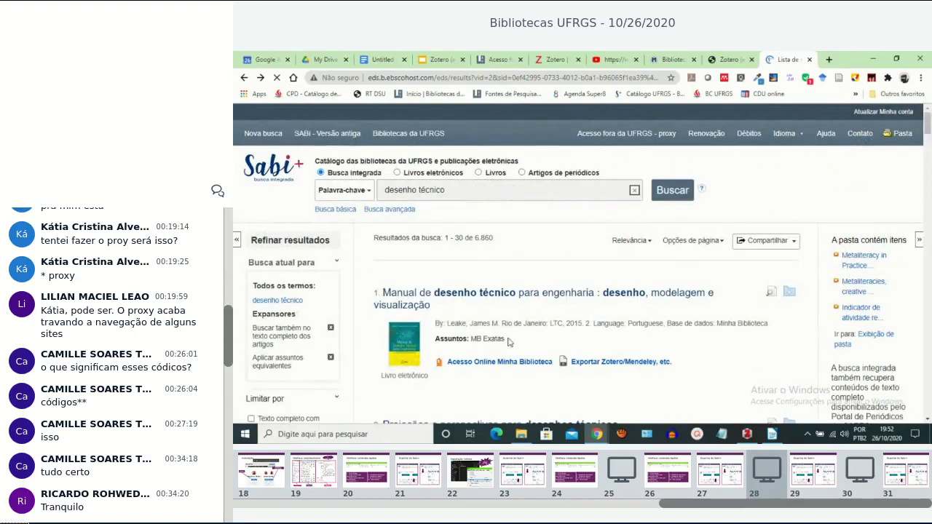
# Glance over the Sabi+ results, then bring up the Zotero (em partes) title slide.
pyautogui.scroll(-2, 567, 315)
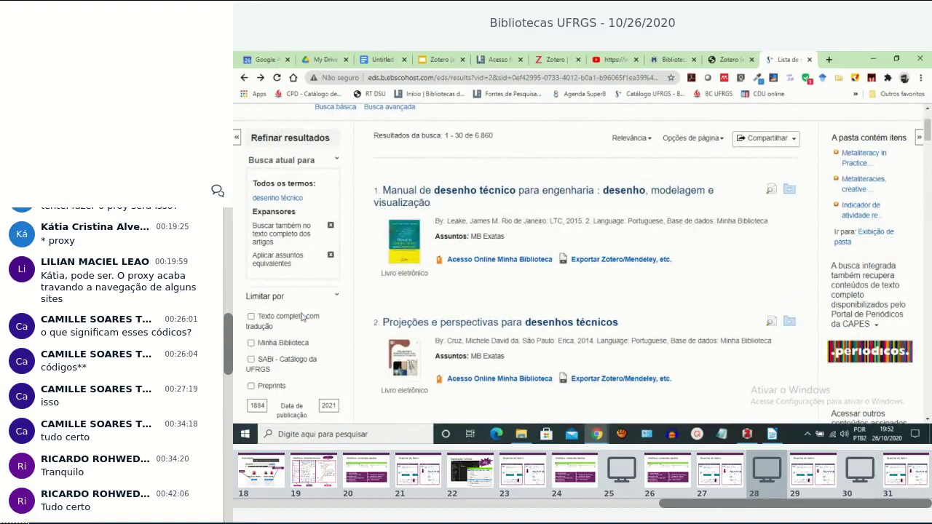
pyautogui.scroll(2, 582, 314)
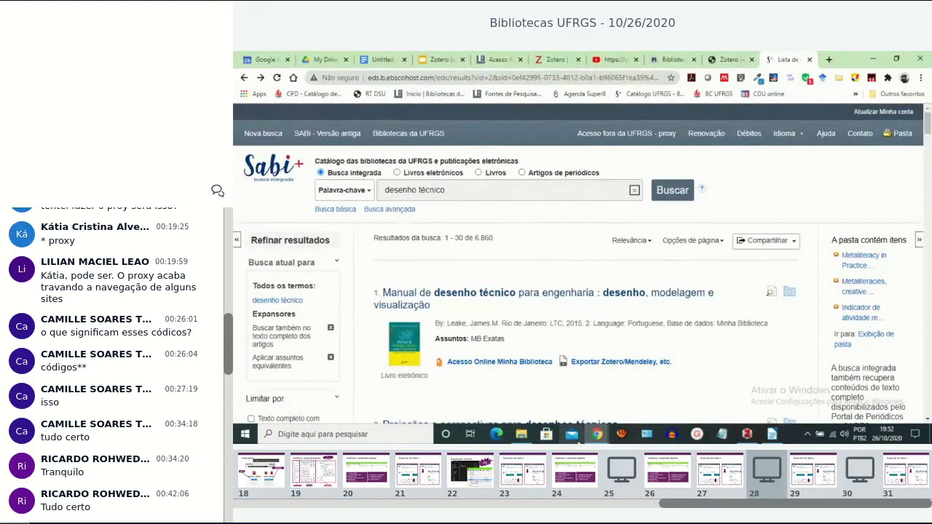
pyautogui.click(442, 60)
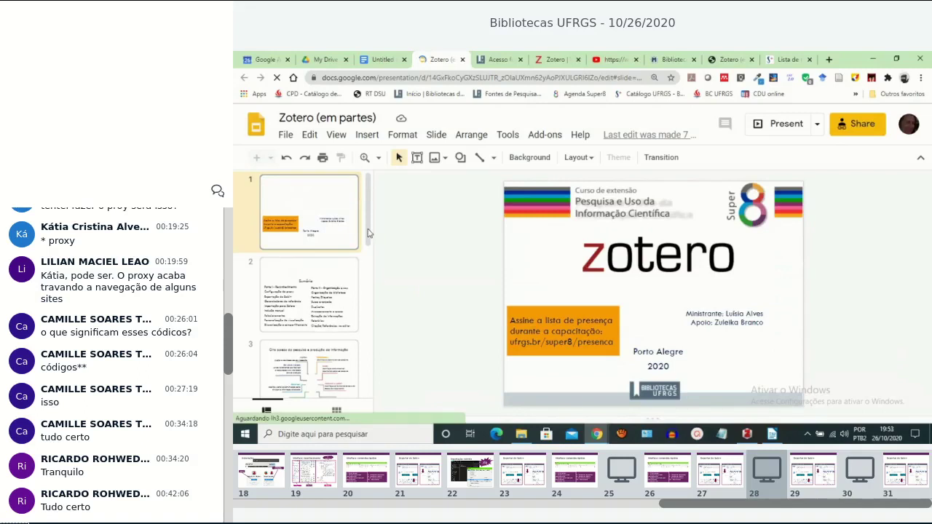
# Navigate via slide 17 to slide 19, Importação: indireta, then bring Zotero's library forward.
pyautogui.click(369, 267)
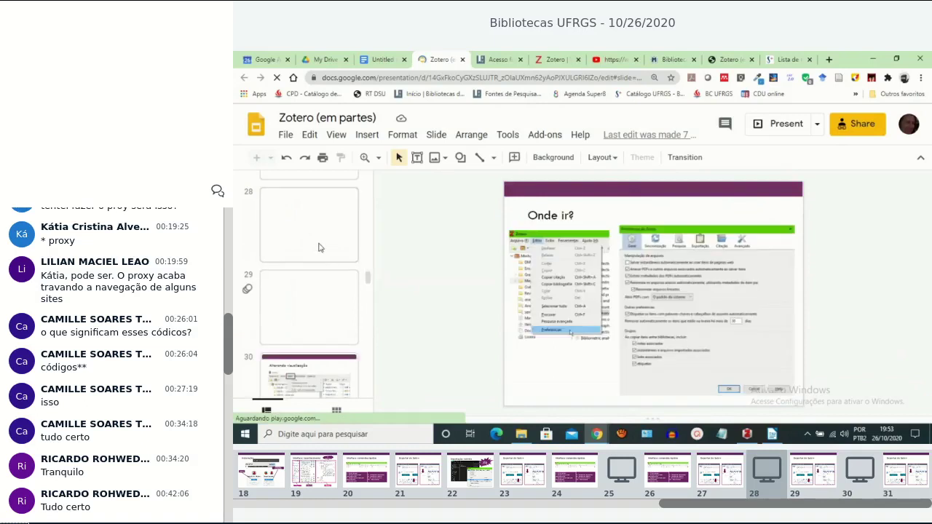
pyautogui.scroll(8, 318, 248)
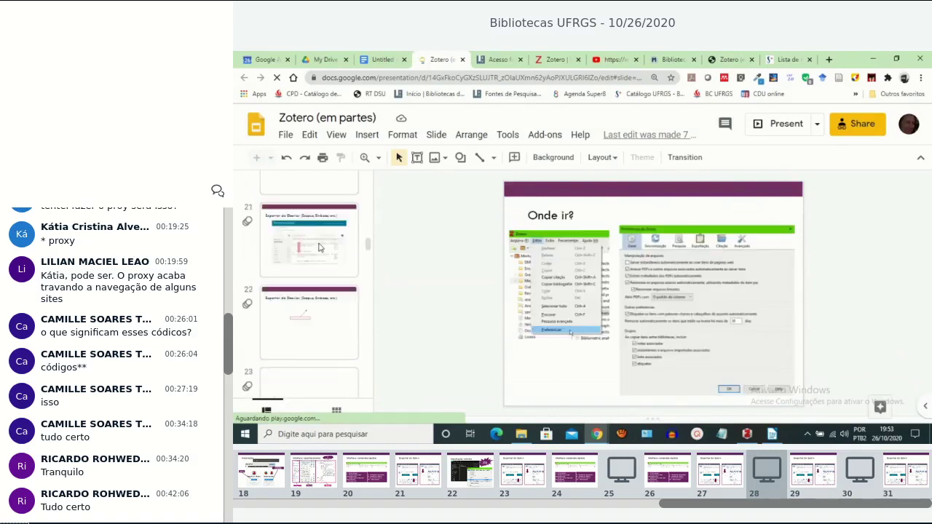
pyautogui.scroll(3, 318, 247)
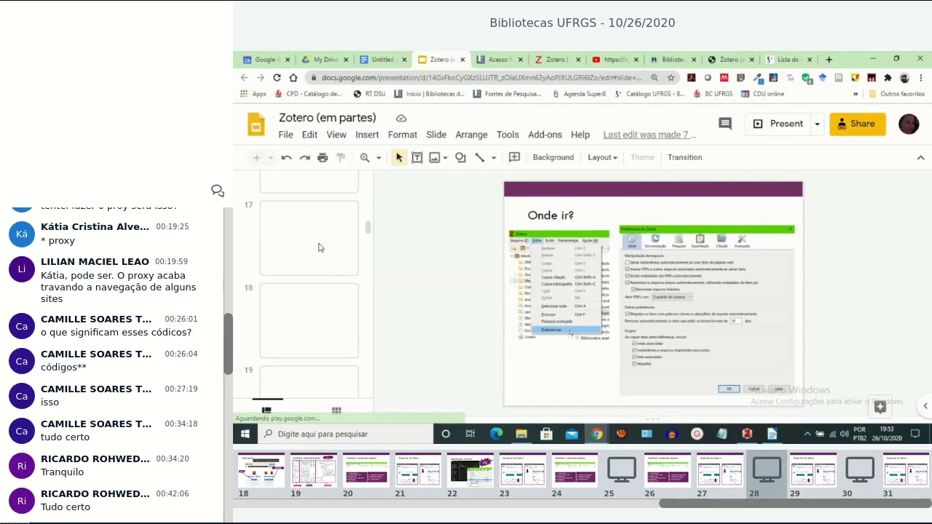
pyautogui.scroll(2, 318, 247)
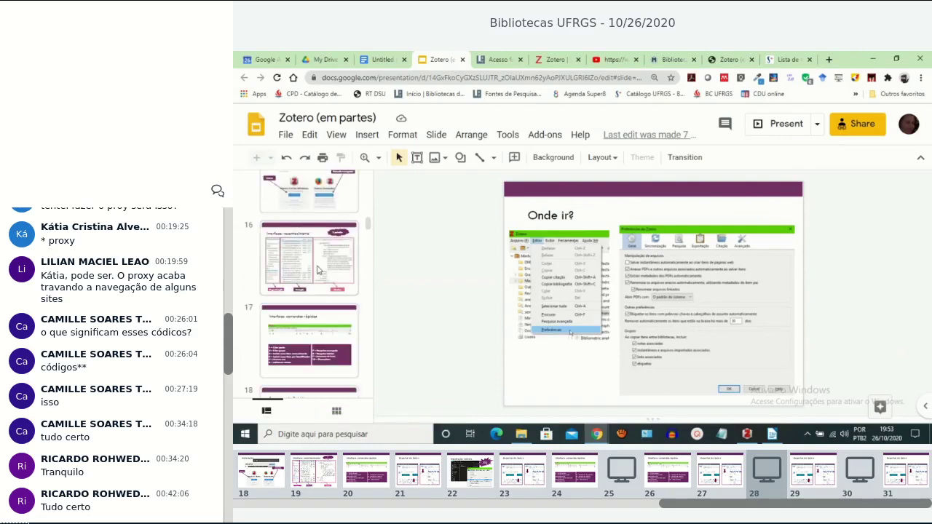
pyautogui.click(325, 355)
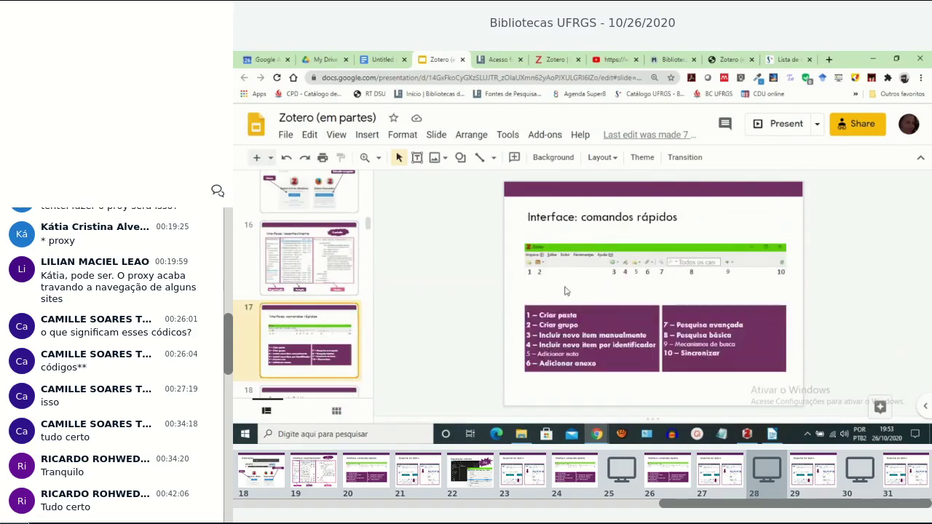
pyautogui.scroll(-3, 335, 332)
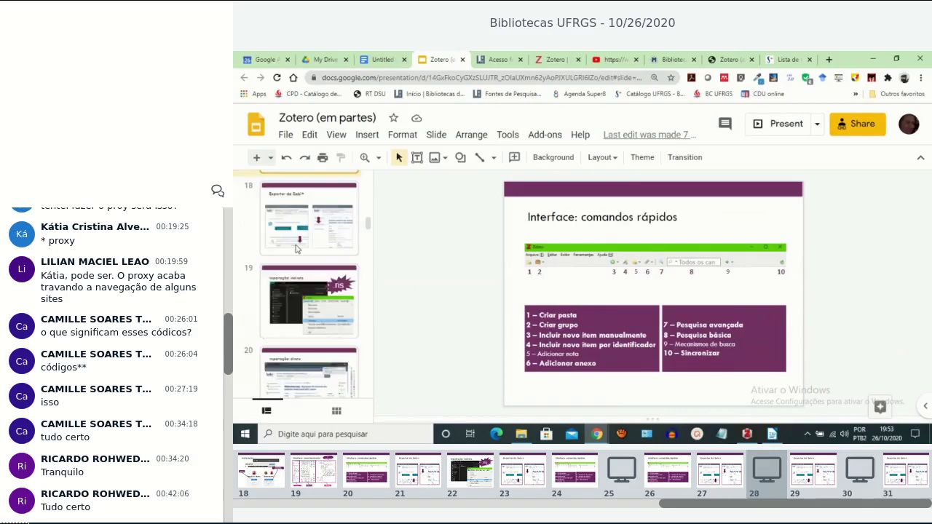
pyautogui.scroll(-2, 299, 241)
pyautogui.scroll(2, 323, 258)
pyautogui.press('Down')
pyautogui.press('Down')
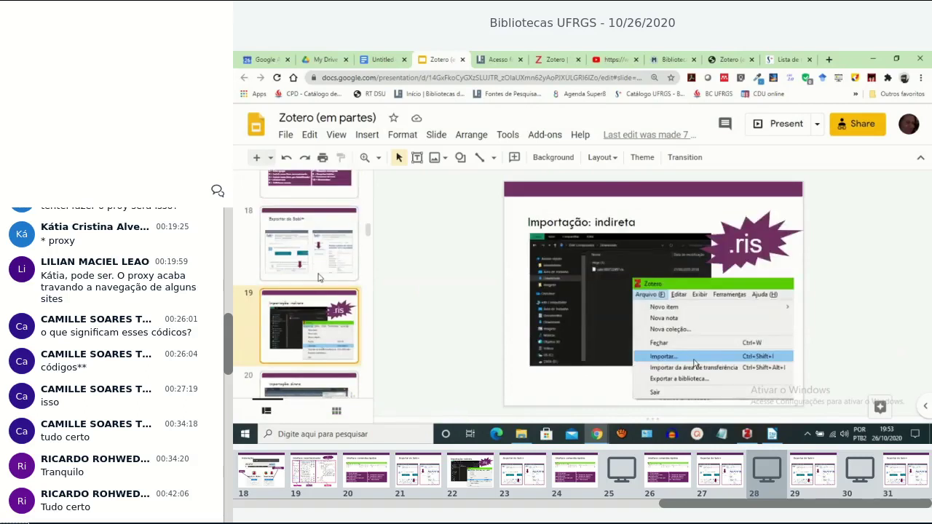
pyautogui.click(746, 435)
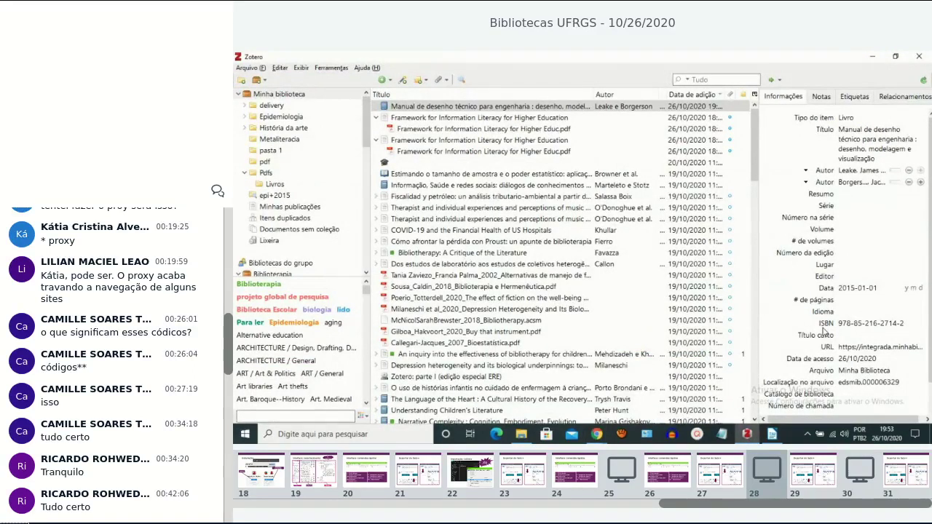
# Select the Manual de desenho técnico para engenharia record in the Zotero library.
pyautogui.click(388, 107)
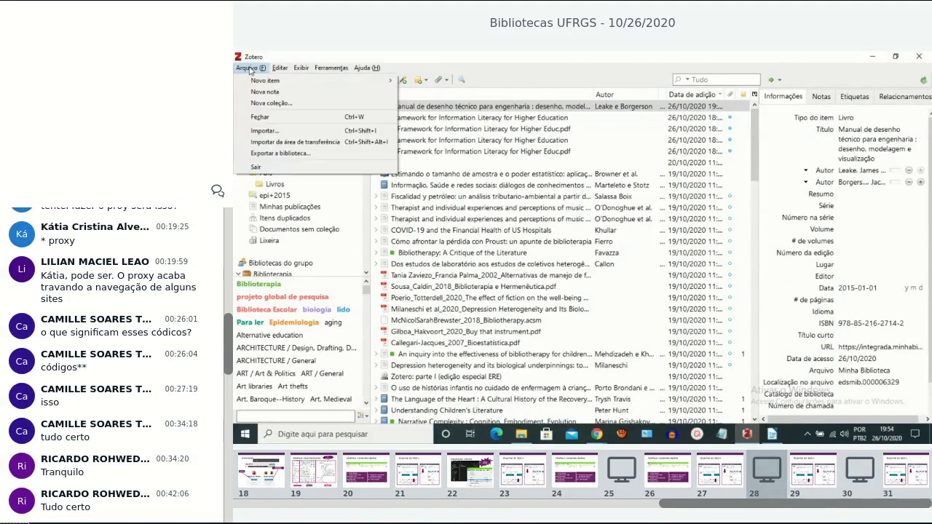
# Start importing references from a file and browse to the Downloads folder.
pyautogui.click(266, 131)
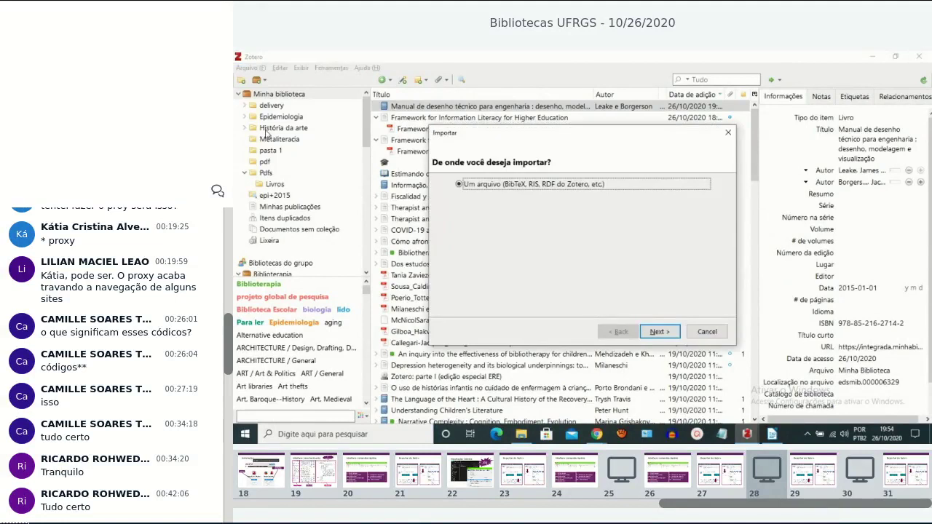
pyautogui.click(658, 332)
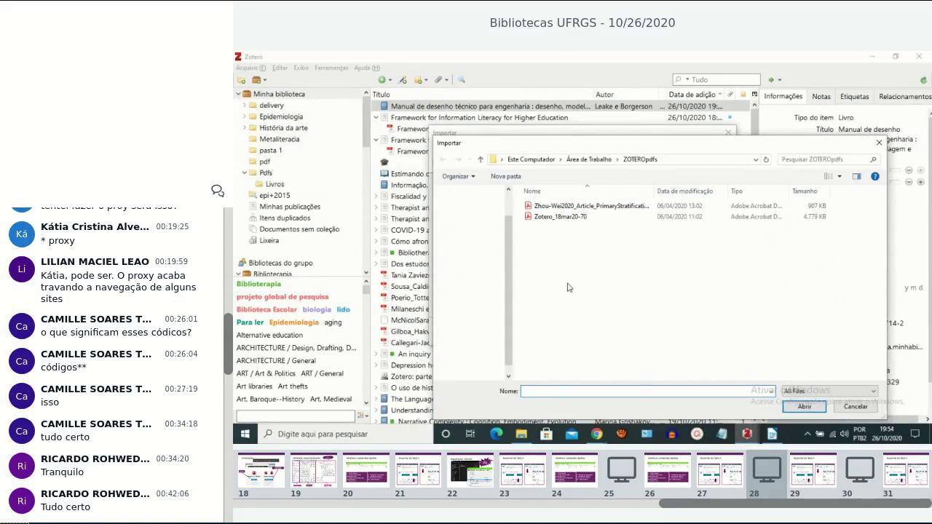
pyautogui.scroll(1, 508, 267)
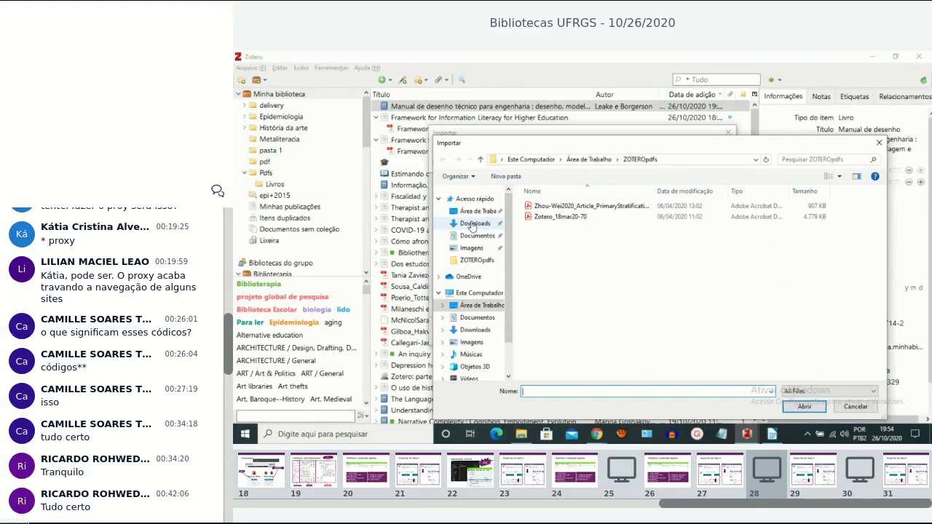
pyautogui.click(473, 223)
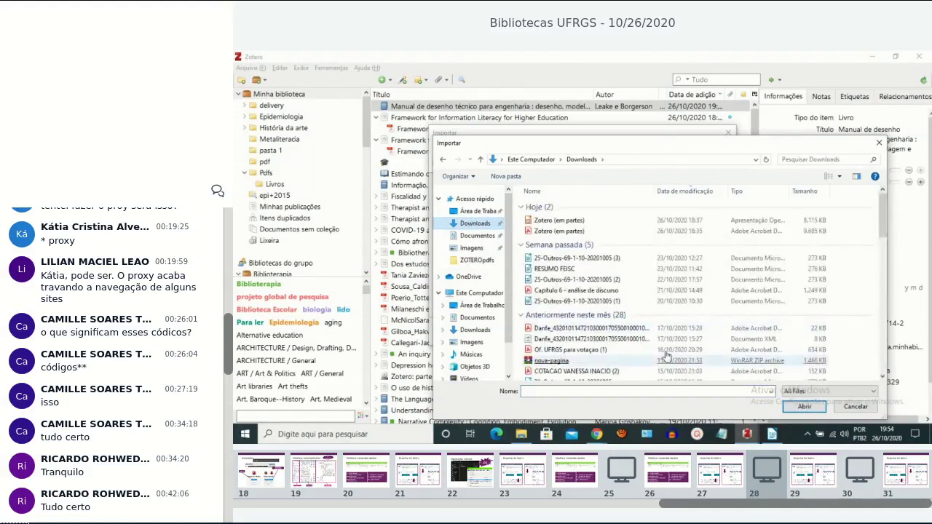
pyautogui.moveTo(837, 144); pyautogui.dragTo(732, 99)
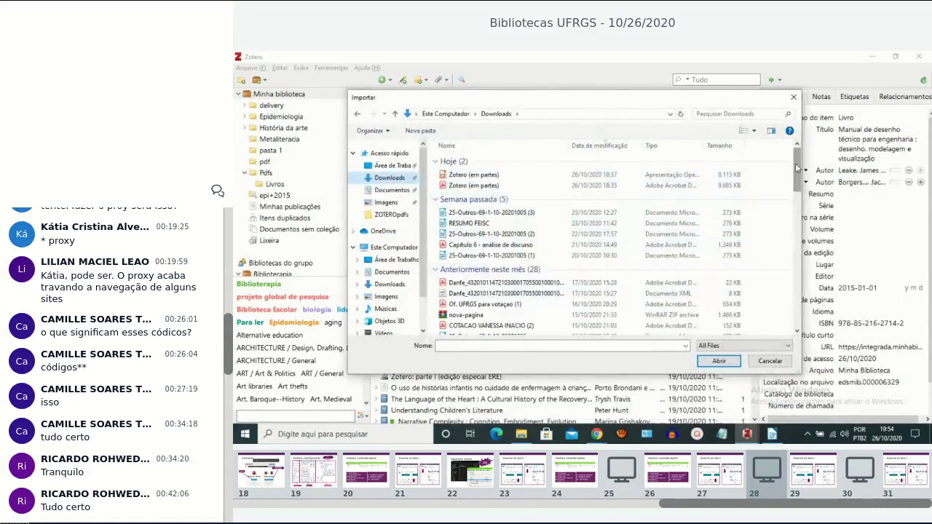
pyautogui.moveTo(795, 163)
pyautogui.mouseDown()
pyautogui.moveTo(807, 209)
pyautogui.moveTo(803, 157)
pyautogui.mouseUp()
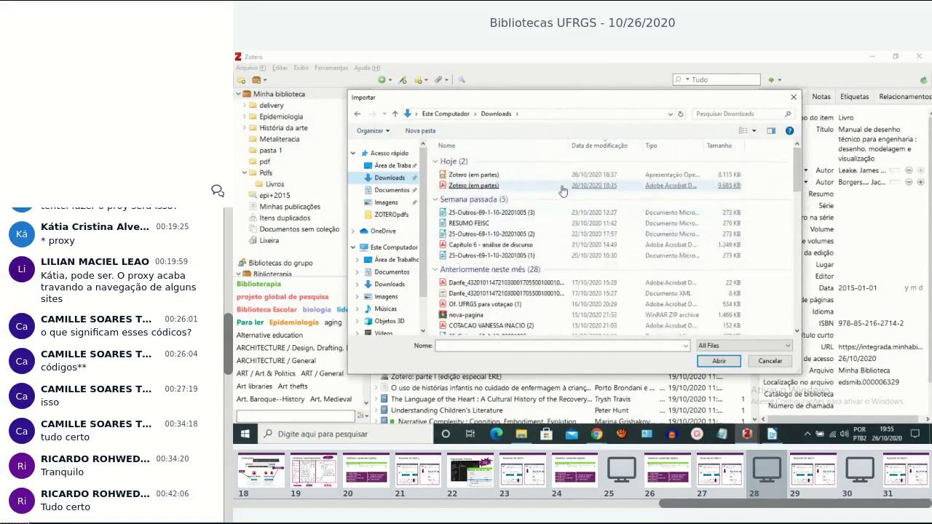
# Filter the picker to RIS files and open export (1) for import.
pyautogui.click(787, 348)
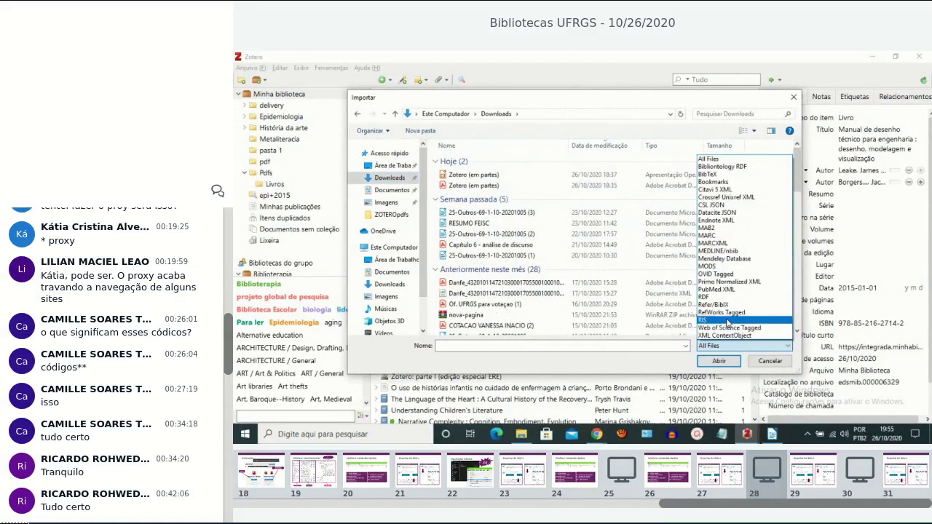
pyautogui.click(727, 321)
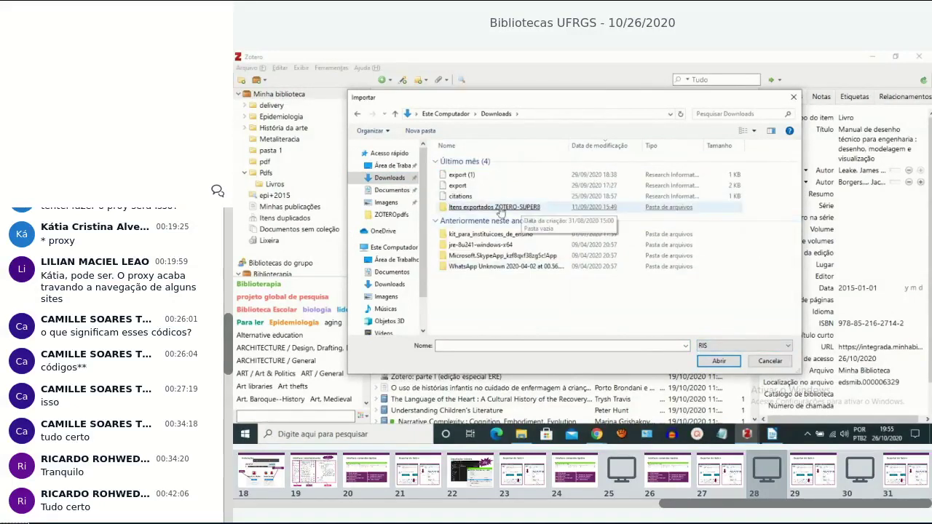
pyautogui.click(459, 196)
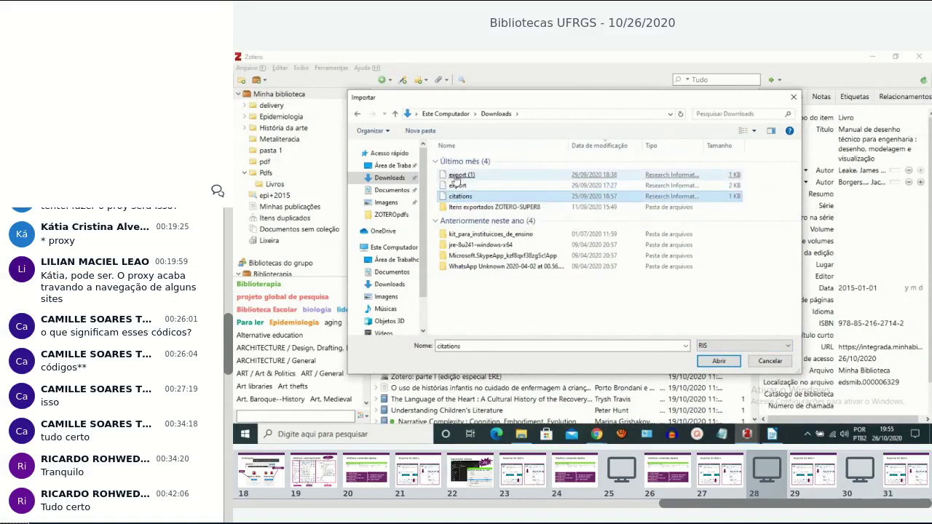
pyautogui.click(579, 234)
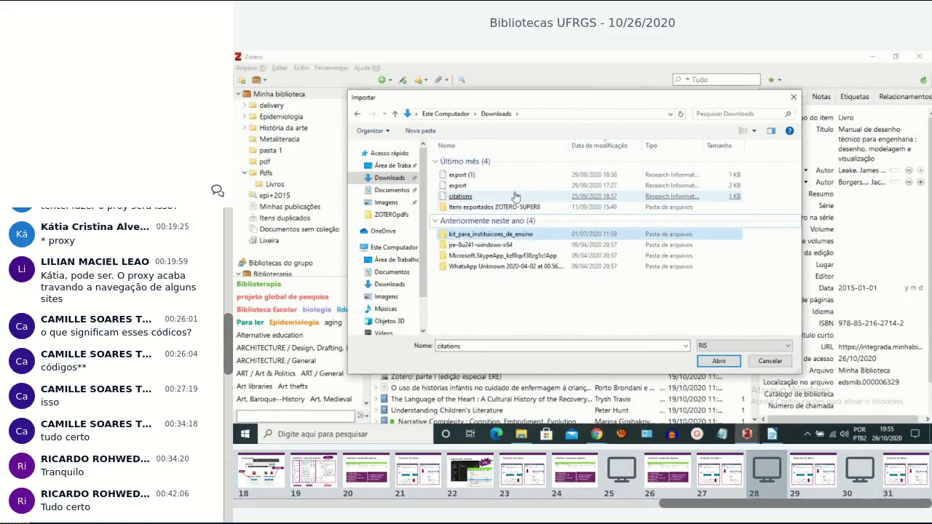
pyautogui.click(464, 185)
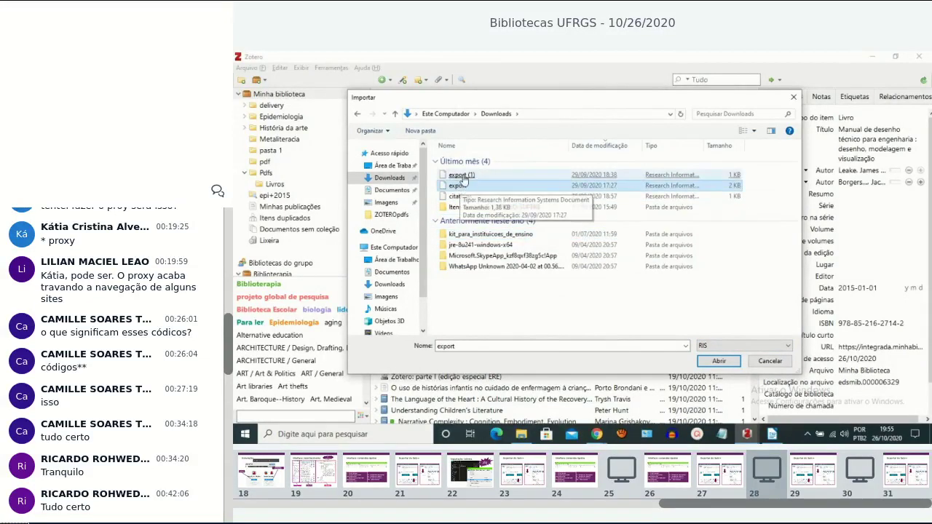
pyautogui.click(462, 175)
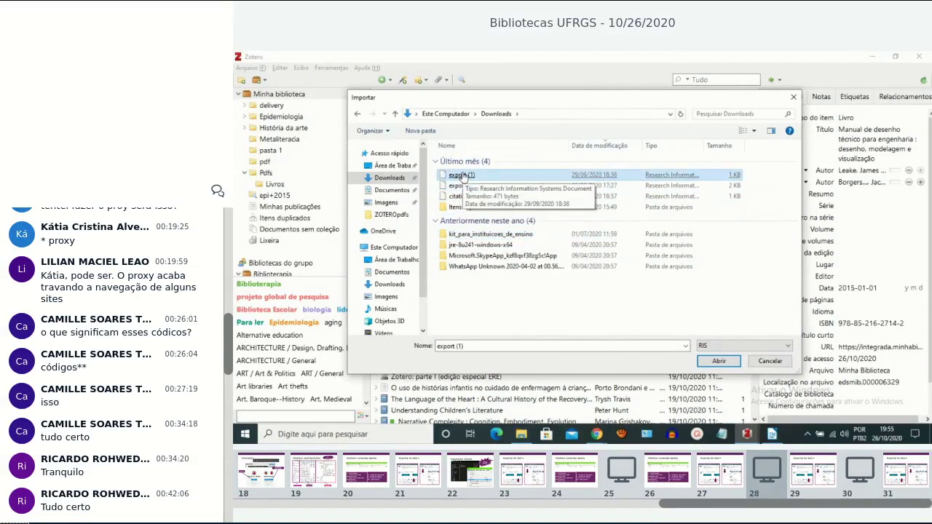
pyautogui.doubleClick(463, 177)
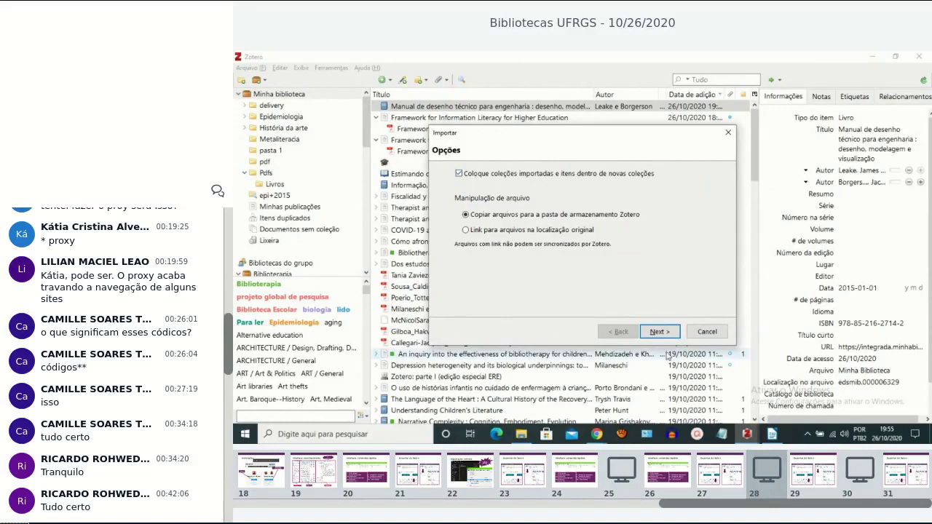
# Import into a new export (1) collection, check its two records, then minimize Zotero.
pyautogui.click(665, 333)
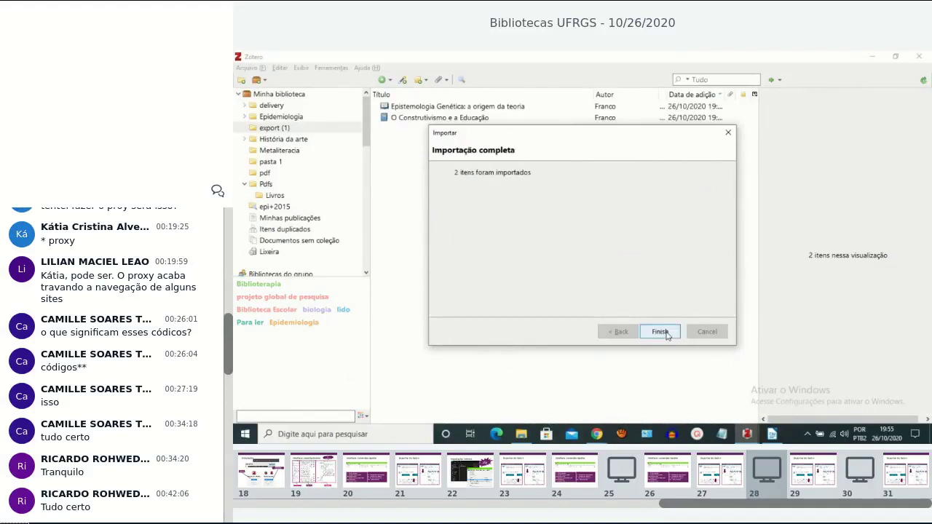
pyautogui.click(659, 332)
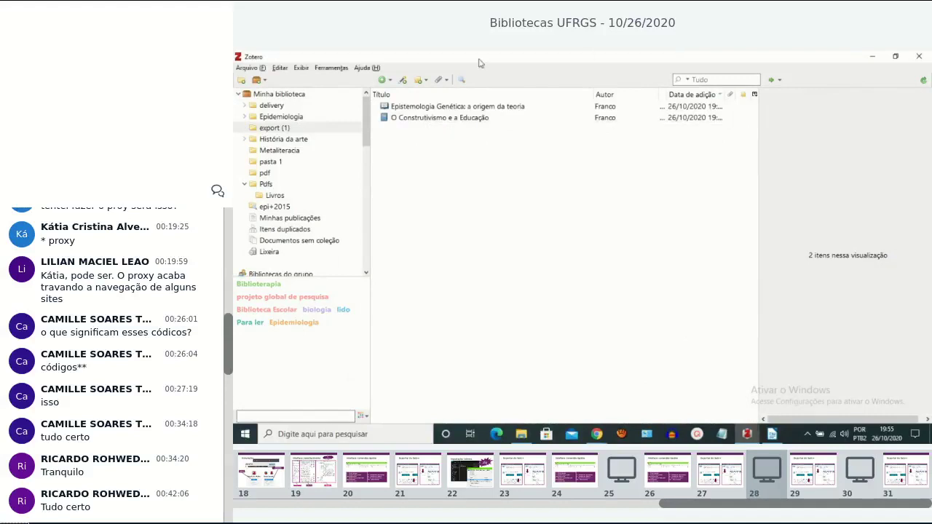
pyautogui.click(399, 109)
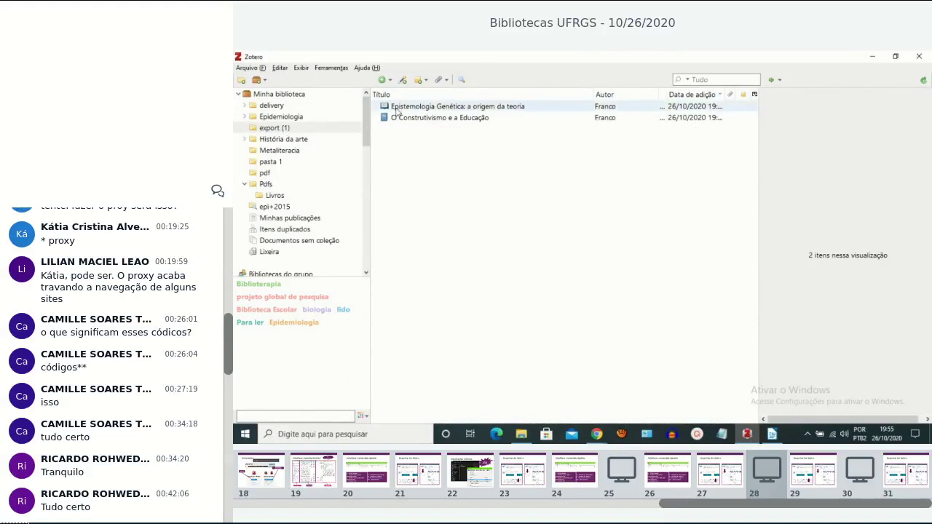
pyautogui.click(440, 119)
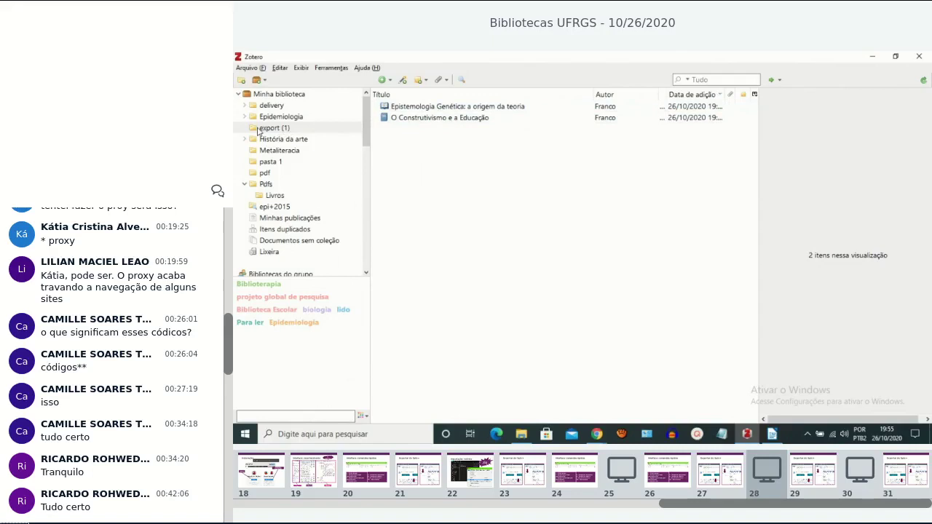
pyautogui.click(258, 129)
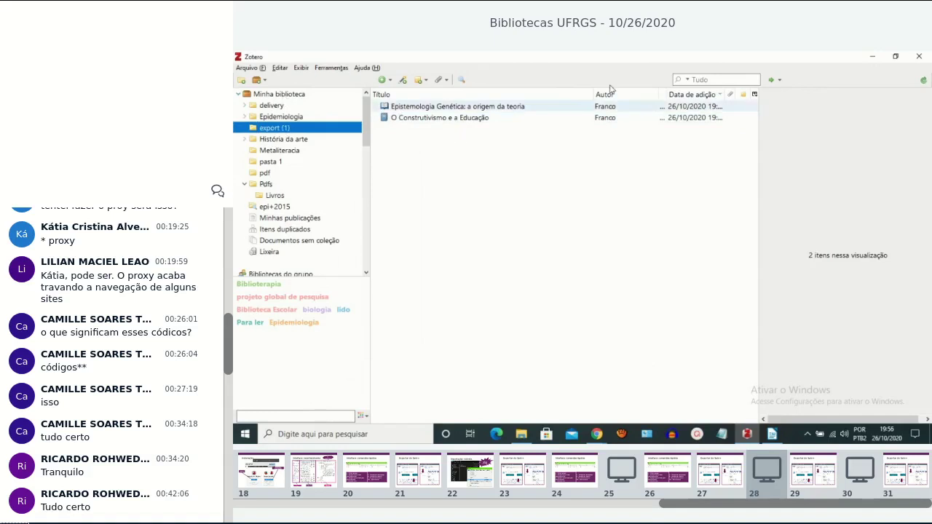
pyautogui.click(873, 58)
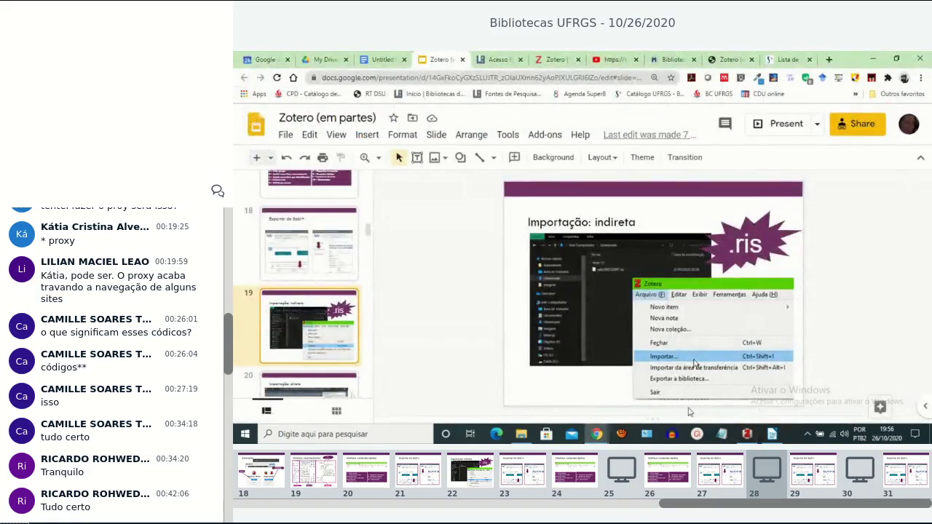
# Scroll down the filmstrip to slide 20, Importação: direta.
pyautogui.scroll(-1, 276, 331)
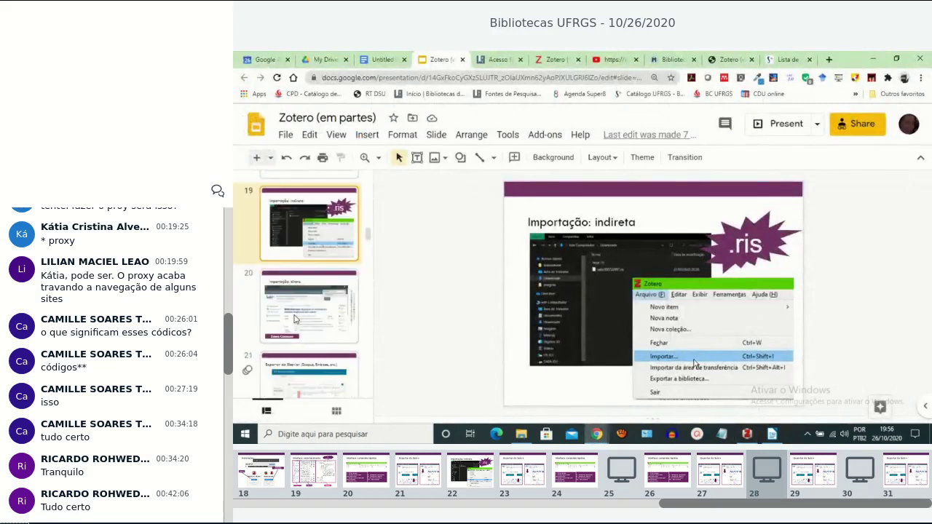
pyautogui.click(295, 319)
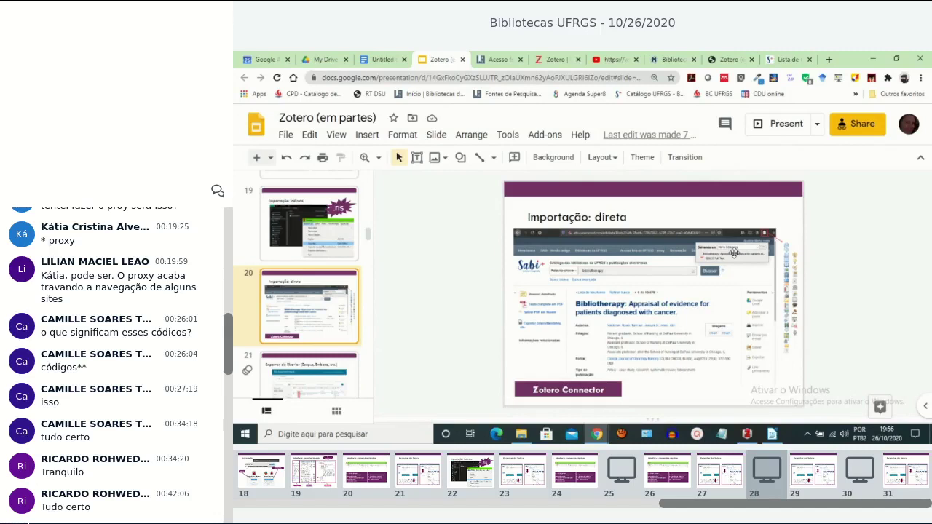
# Return to the Sabi+ results, magnify the toolbar to 200% briefly, then launch Save to Zotero.
pyautogui.click(789, 59)
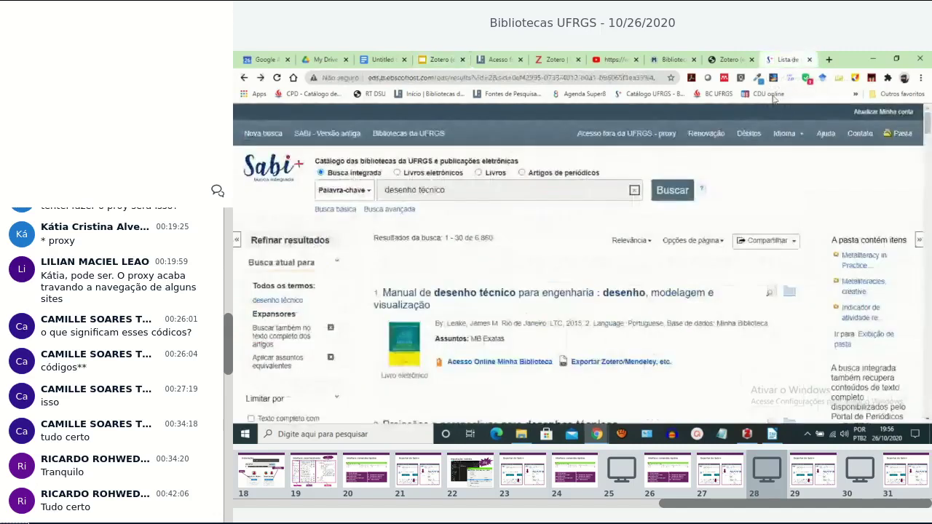
pyautogui.scroll(-2, 561, 249)
pyautogui.scroll(-8, 560, 249)
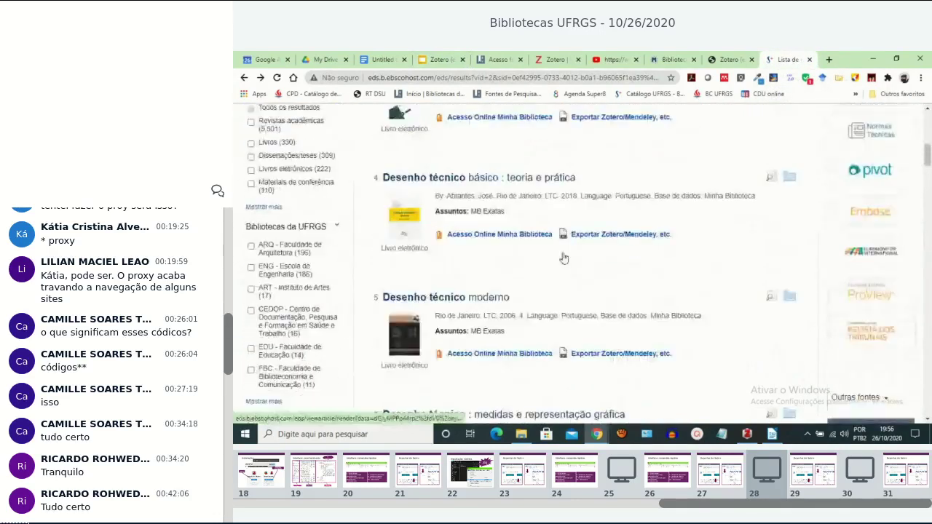
pyautogui.scroll(10, 563, 257)
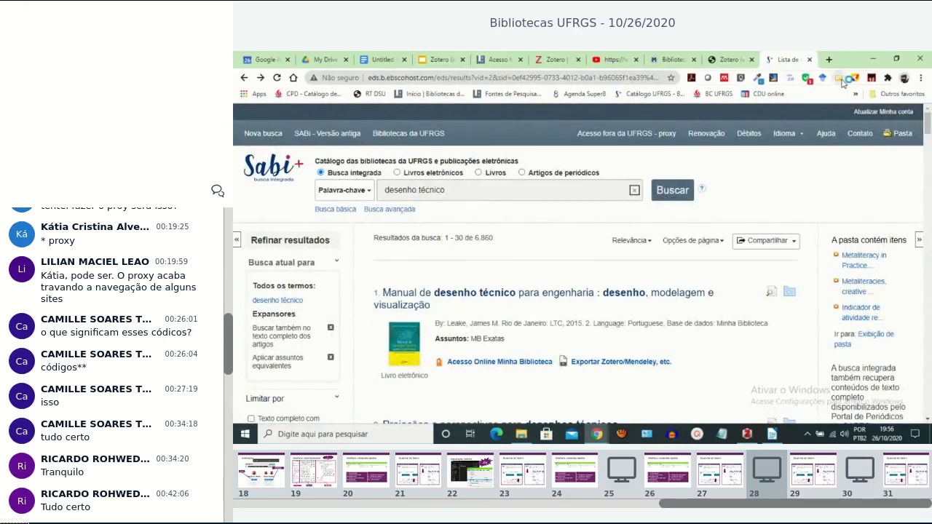
pyautogui.press('super+plus')
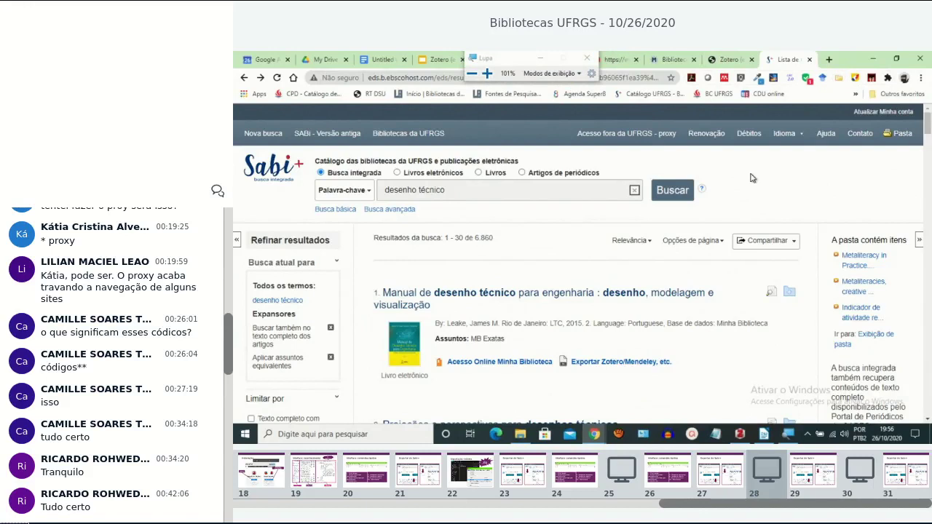
pyautogui.press('super+plus')
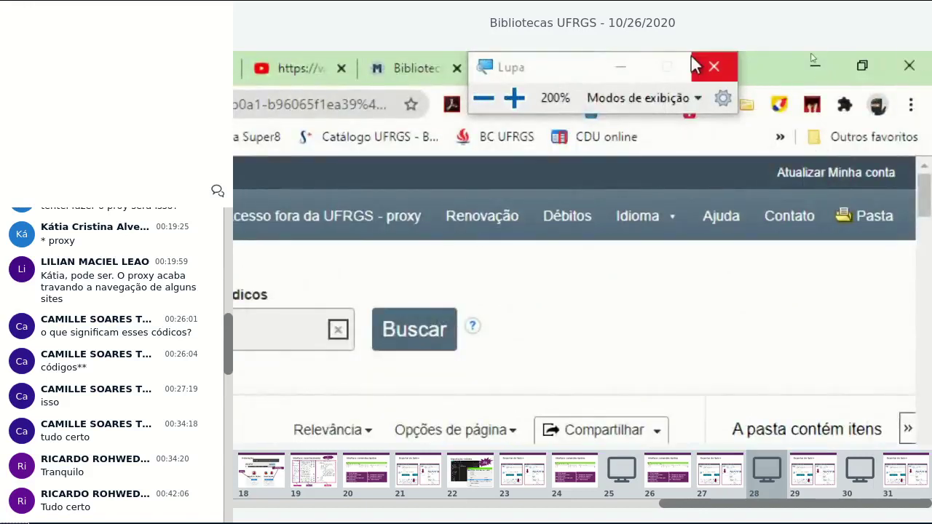
pyautogui.moveTo(581, 63); pyautogui.dragTo(385, 100)
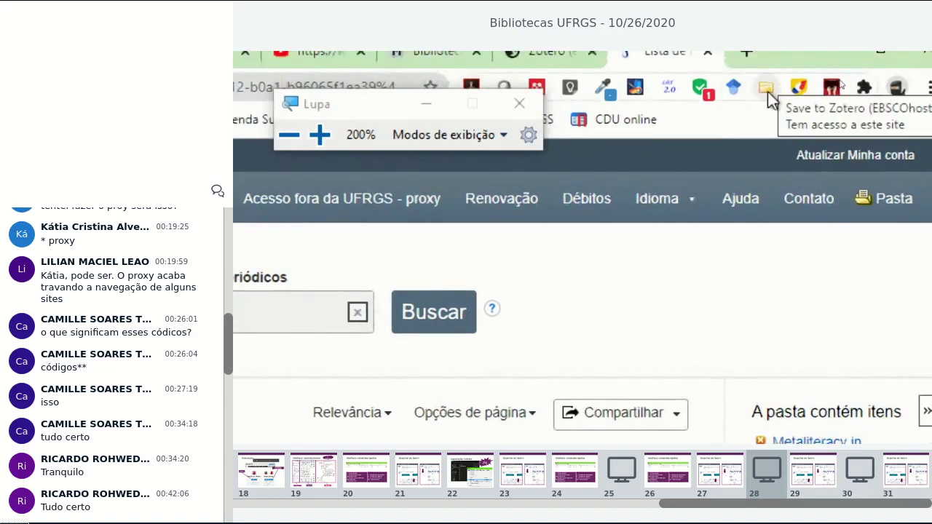
pyautogui.click(526, 103)
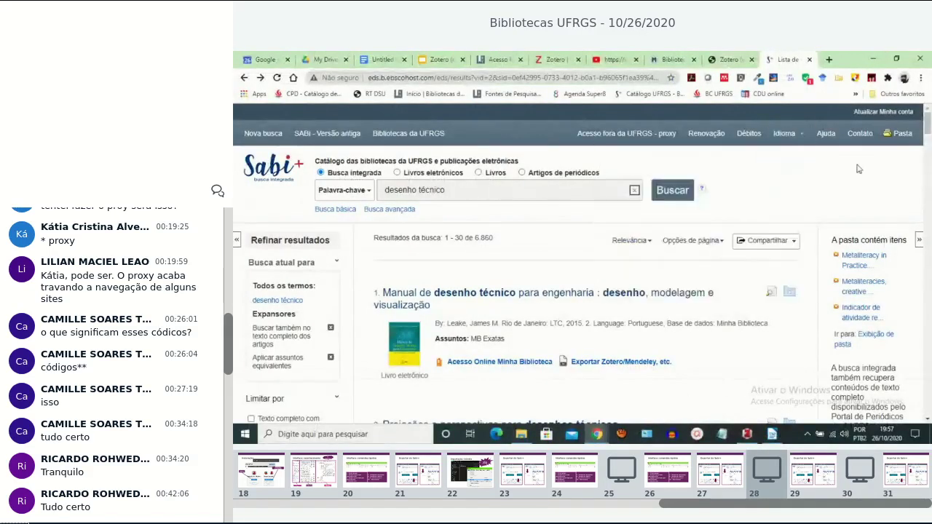
pyautogui.click(840, 78)
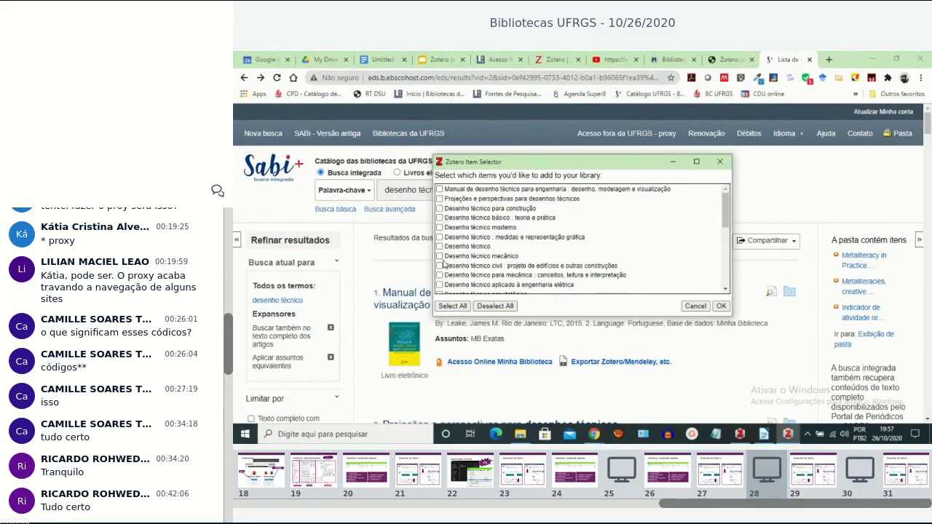
# Save Manual de desenho técnico, Projeções e perspectivas and Desenho técnico para construção, then show Zotero.
pyautogui.moveTo(726, 202); pyautogui.dragTo(685, 193)
pyautogui.click(439, 189)
pyautogui.click(439, 199)
pyautogui.click(439, 209)
pyautogui.click(719, 306)
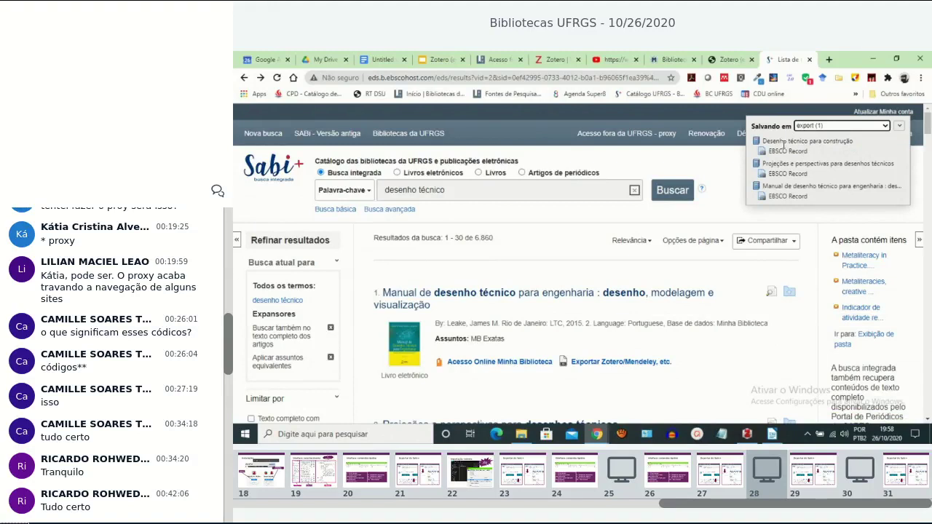
pyautogui.click(746, 434)
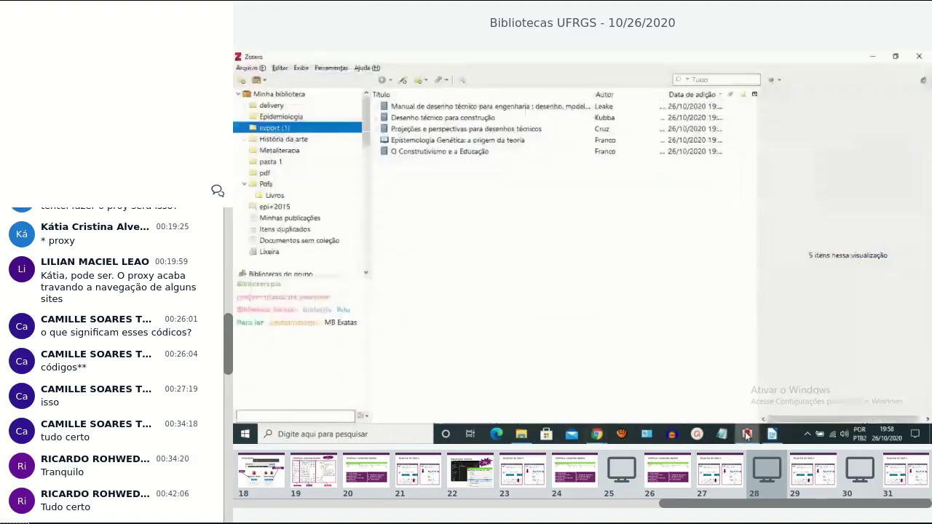
# Show Minha biblioteca with the three new records expanded to their EBSCO attachments, then return to Sabi+.
pyautogui.click(278, 95)
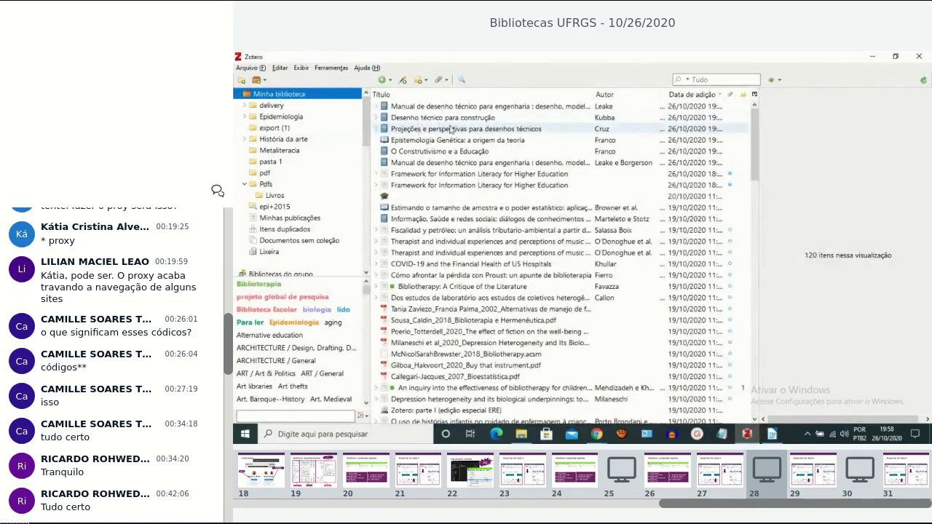
pyautogui.click(374, 106)
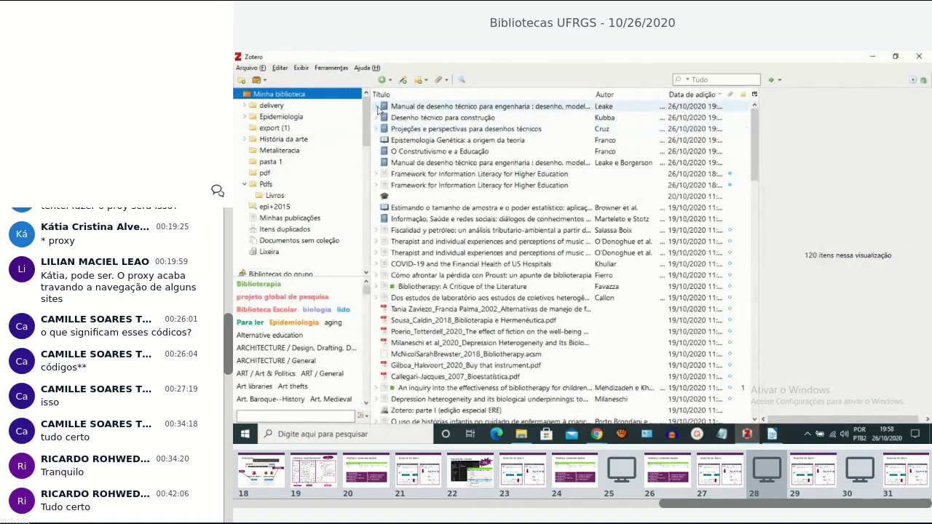
pyautogui.click(376, 128)
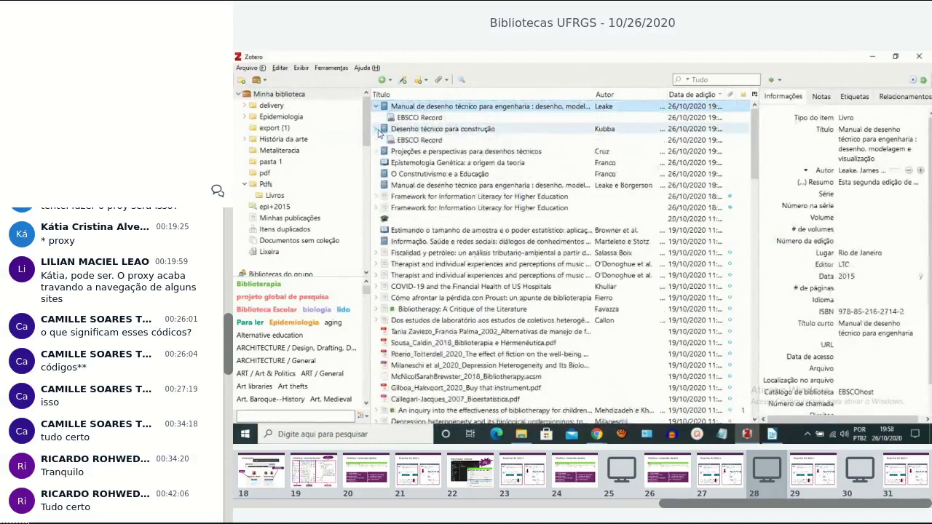
pyautogui.click(376, 151)
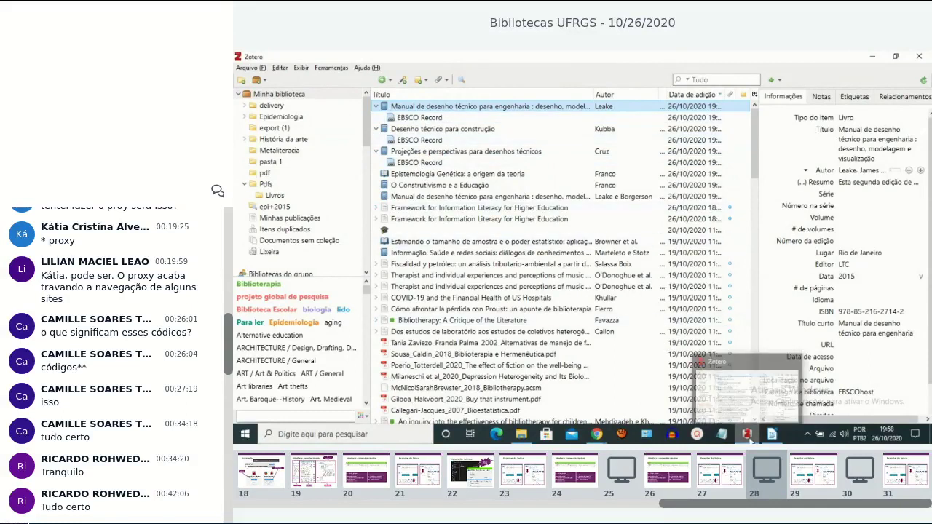
pyautogui.moveTo(607, 442)
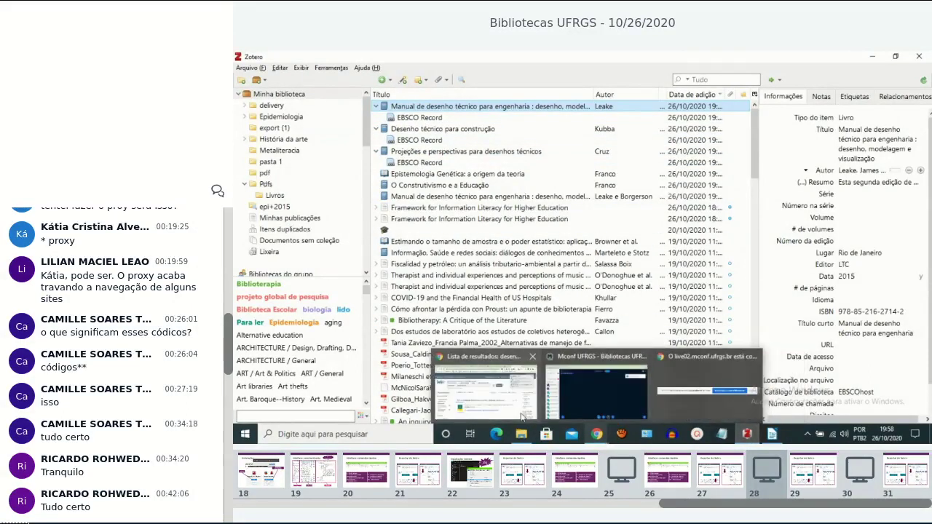
pyautogui.click(484, 386)
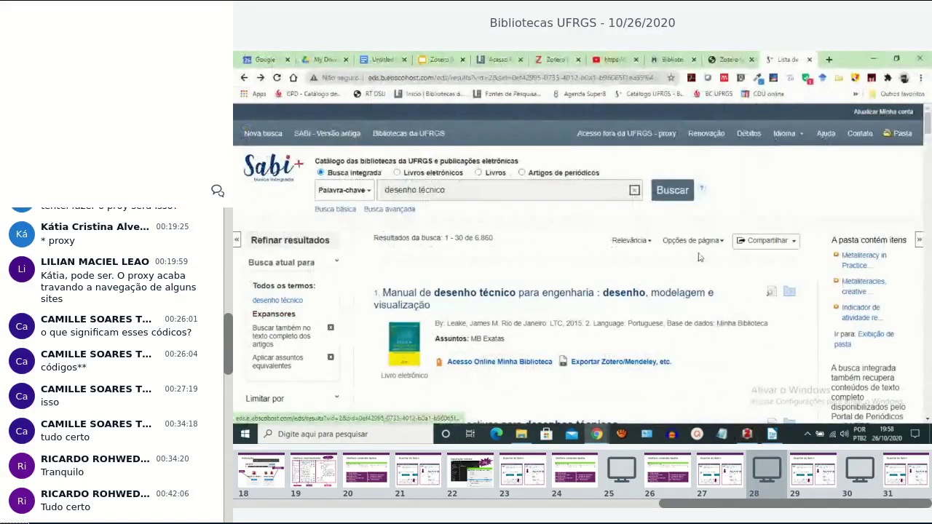
# Present the Zotero (em partes) deck full screen, resuming at slide 21.
pyautogui.click(439, 60)
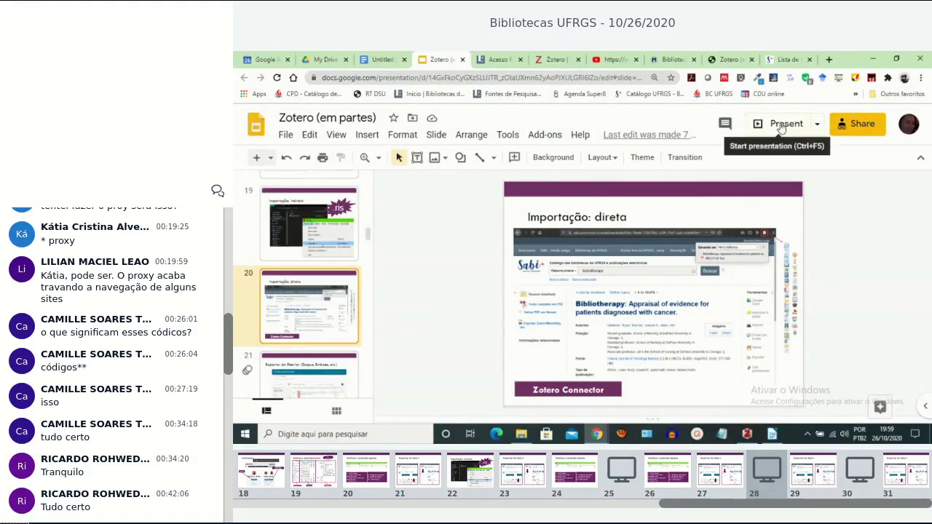
pyautogui.click(779, 165)
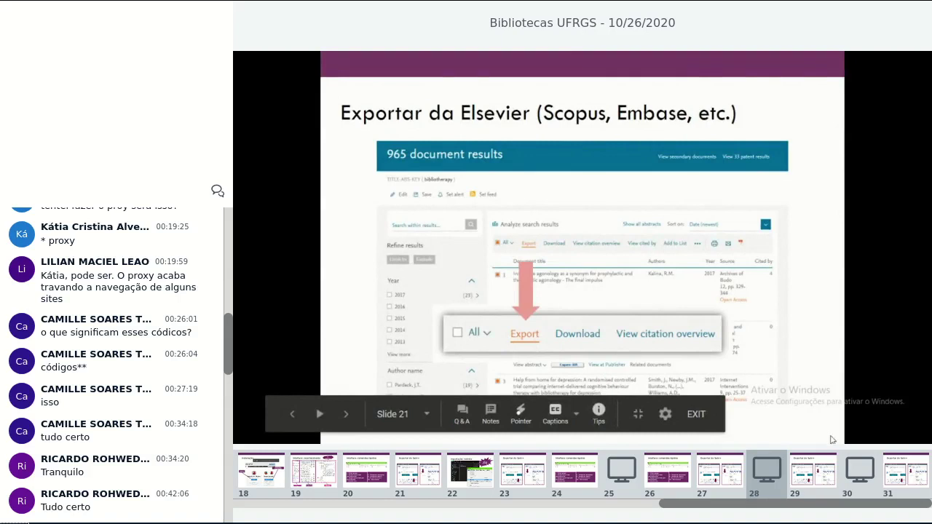
# Advance to slide 22, showing Elsevier's export settings with RIS, CSV, BibTeX and text formats.
pyautogui.press('Right')
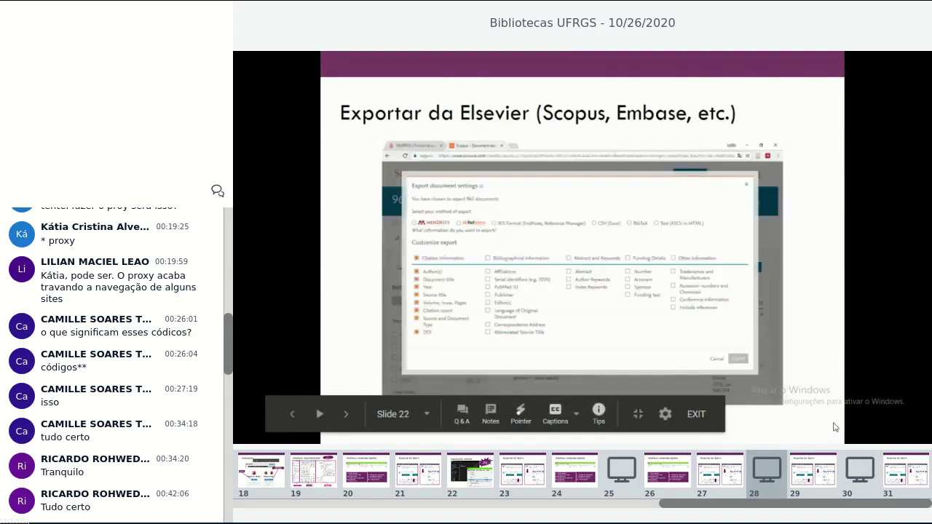
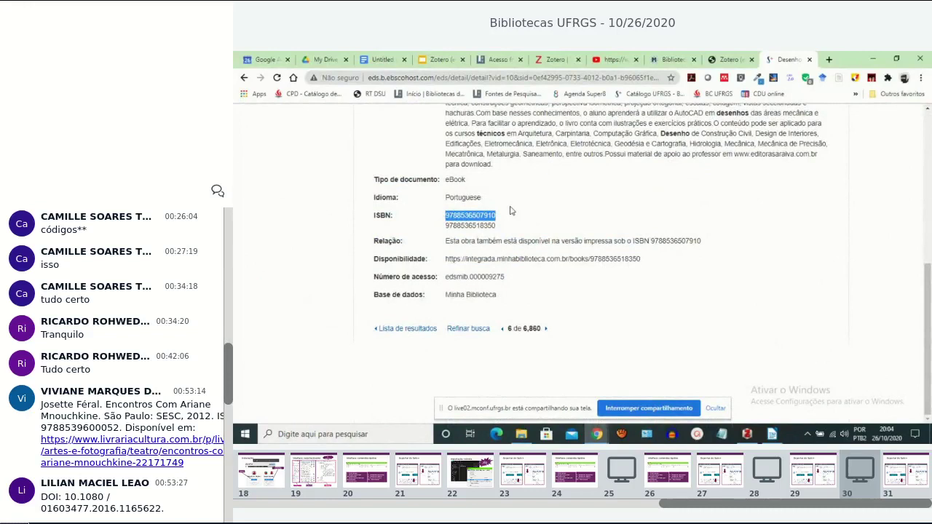
pyautogui.scroll(3, 510, 211)
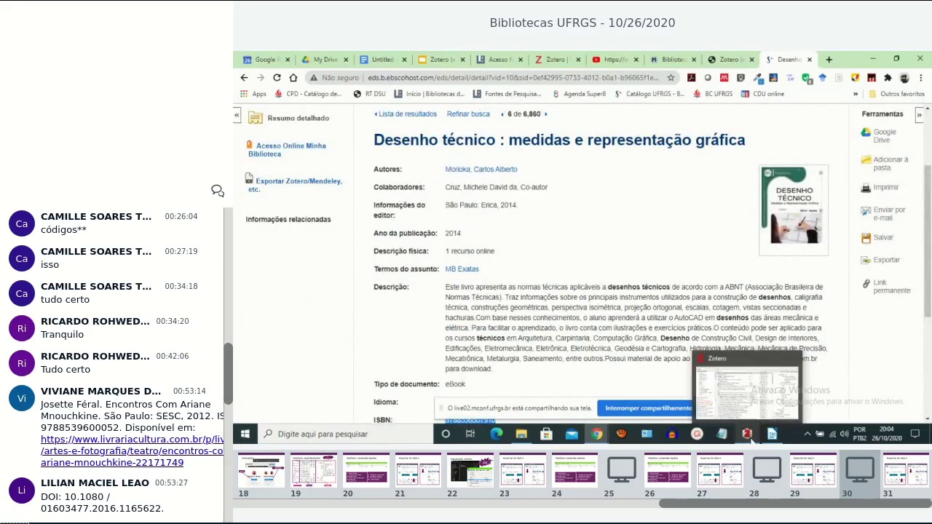
pyautogui.click(751, 439)
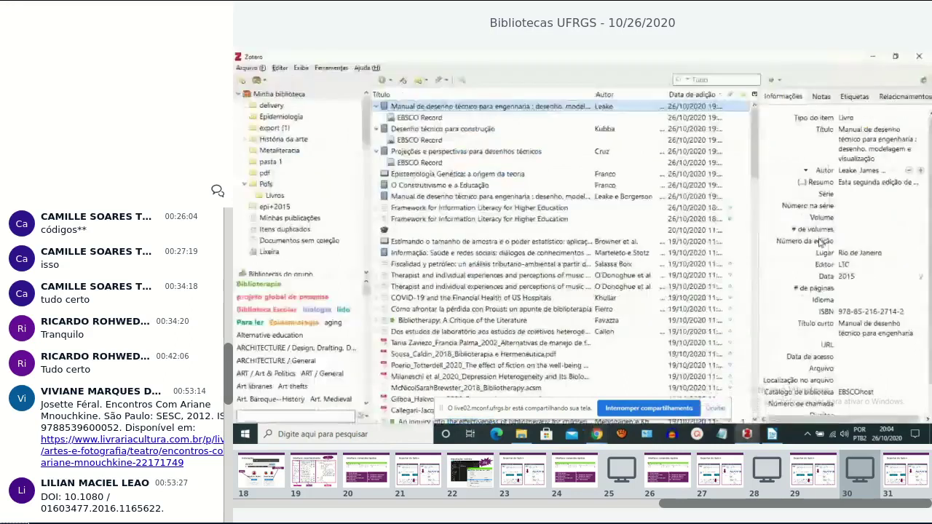
pyautogui.click(403, 81)
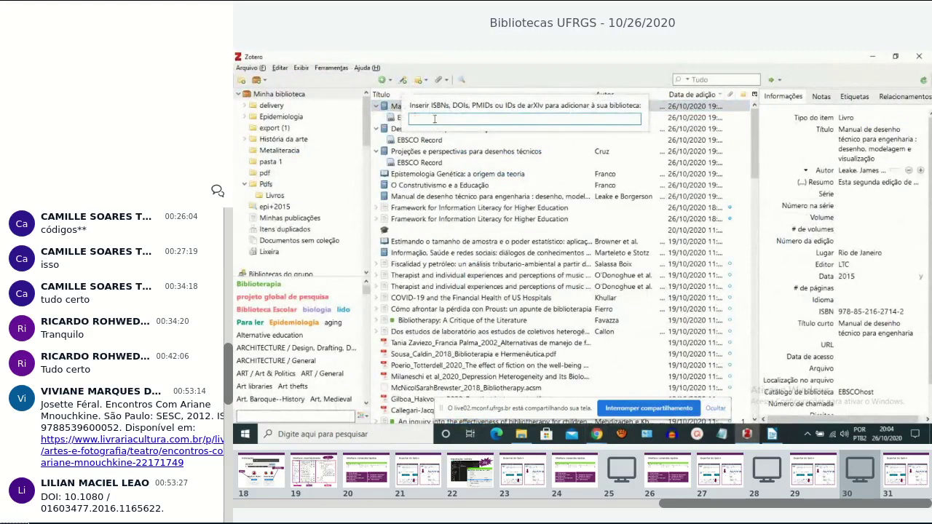
pyautogui.hotkey('ctrl', 'v')
pyautogui.press('Return')
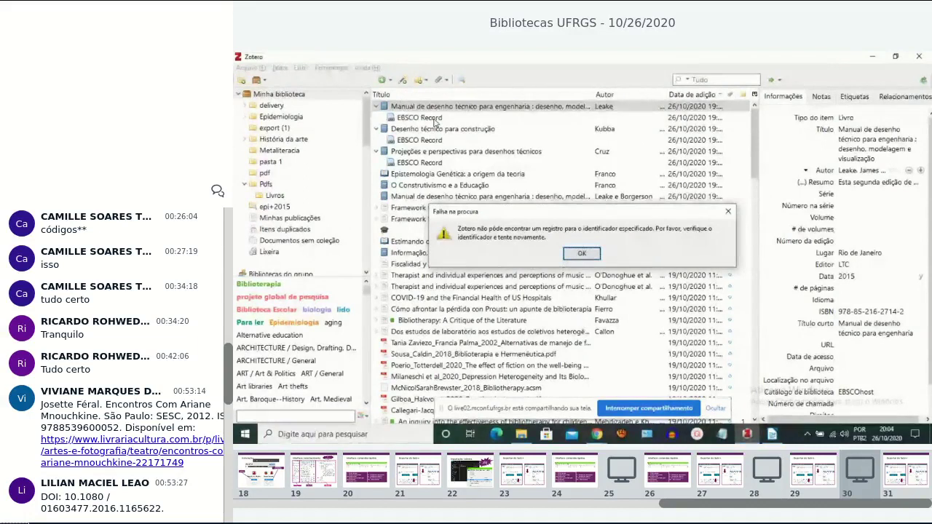
pyautogui.click(583, 254)
pyautogui.moveTo(596, 434)
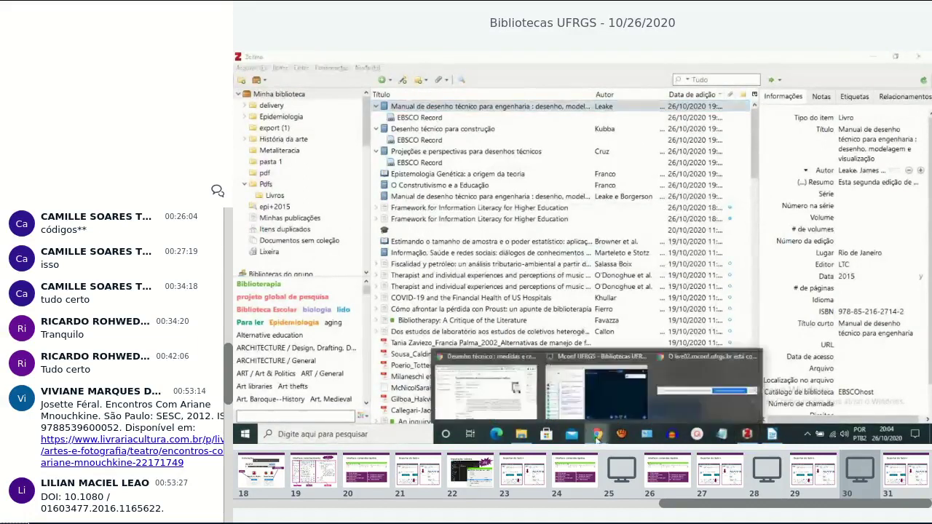
pyautogui.click(487, 386)
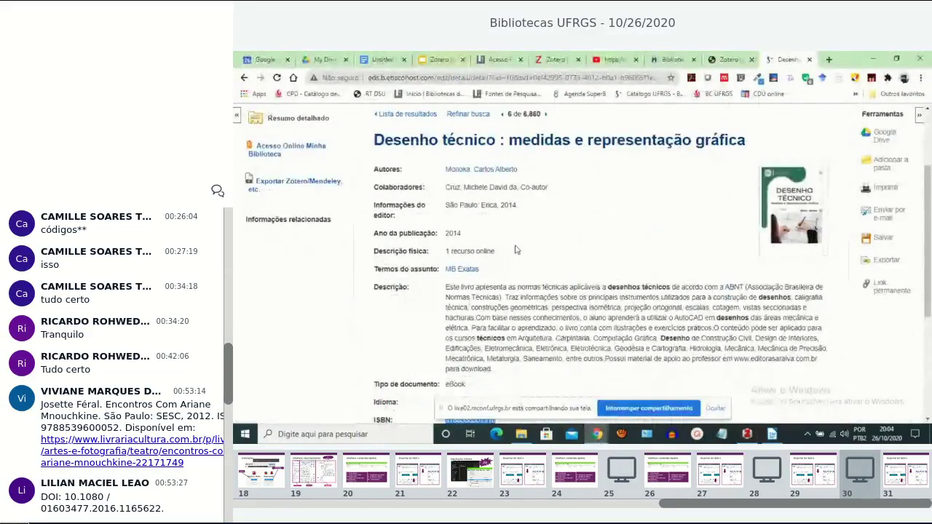
pyautogui.scroll(-5, 515, 249)
pyautogui.click(500, 227)
pyautogui.moveTo(499, 227); pyautogui.dragTo(446, 225)
pyautogui.hotkey('ctrl', 'c')
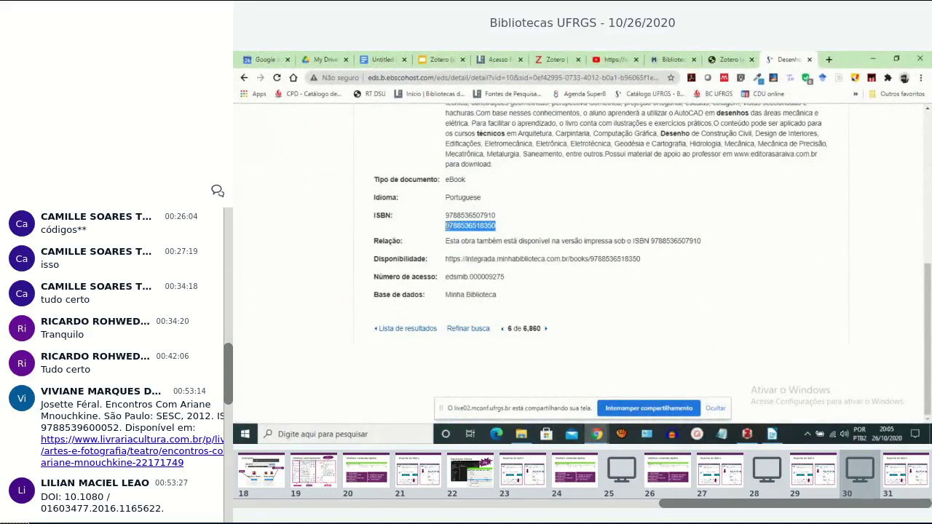
pyautogui.hotkey('alt', 'Tab')
pyautogui.hotkey('alt', 'Tab')
pyautogui.click(746, 434)
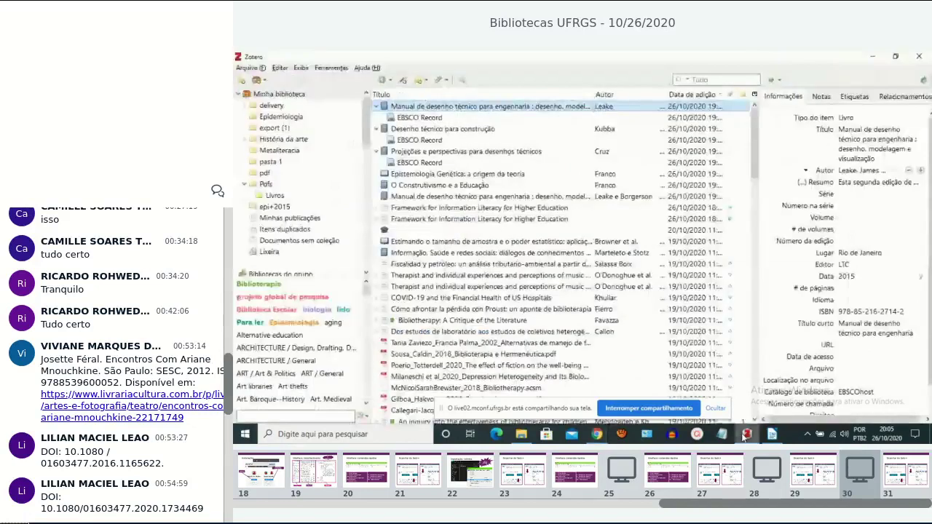
pyautogui.click(404, 83)
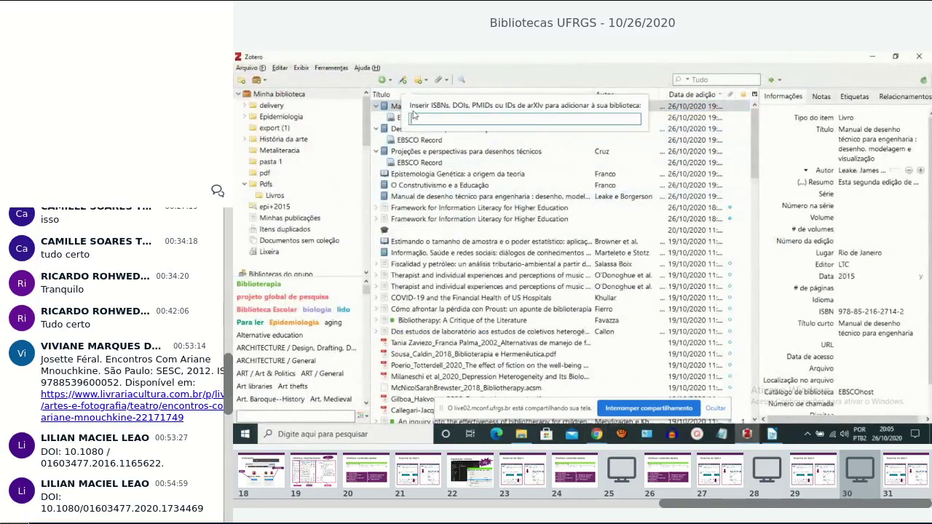
pyautogui.hotkey('ctrl', 'v')
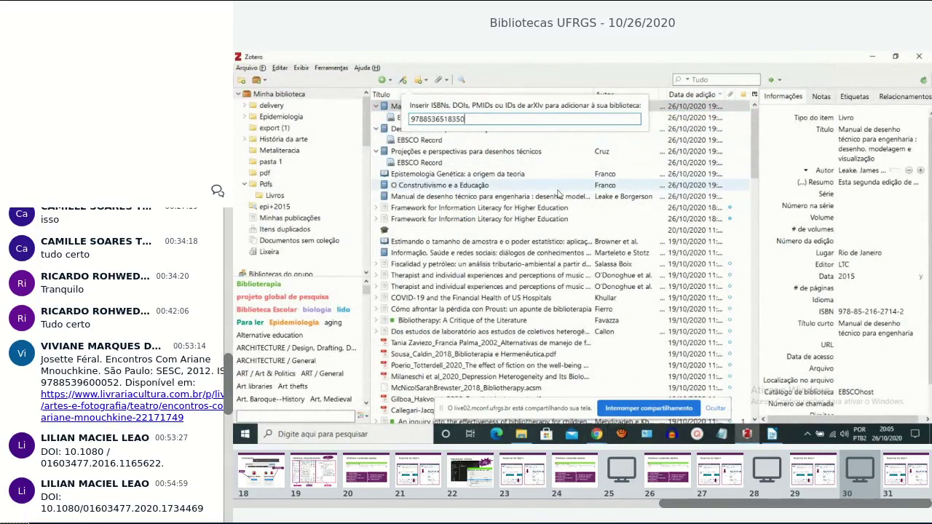
pyautogui.press('Return')
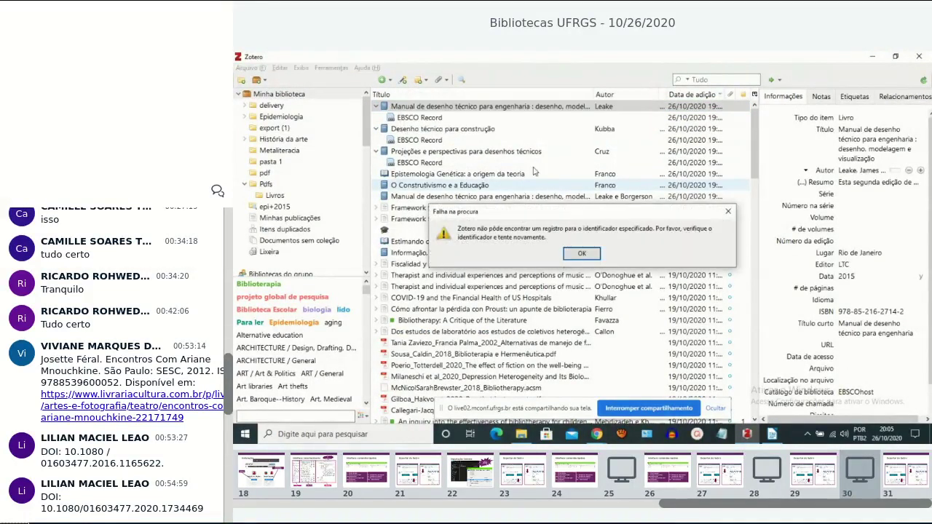
pyautogui.click(585, 255)
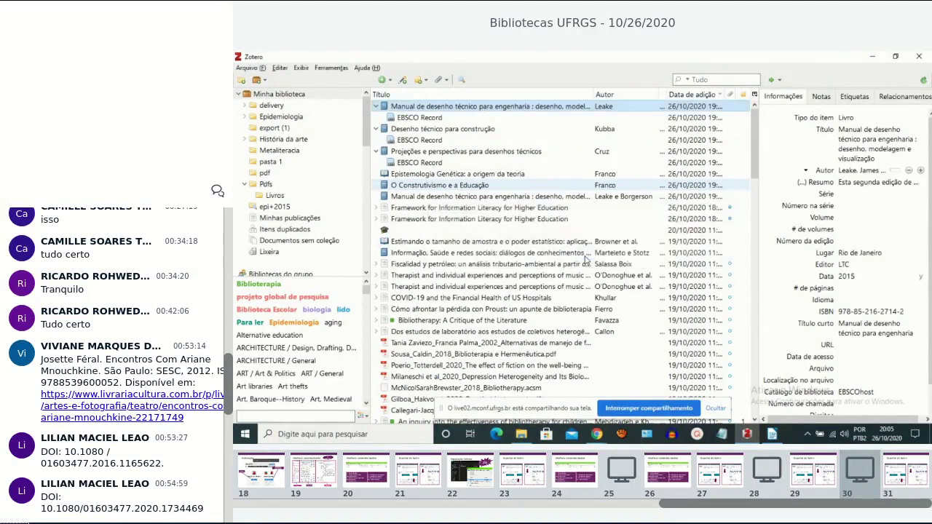
pyautogui.moveTo(597, 434)
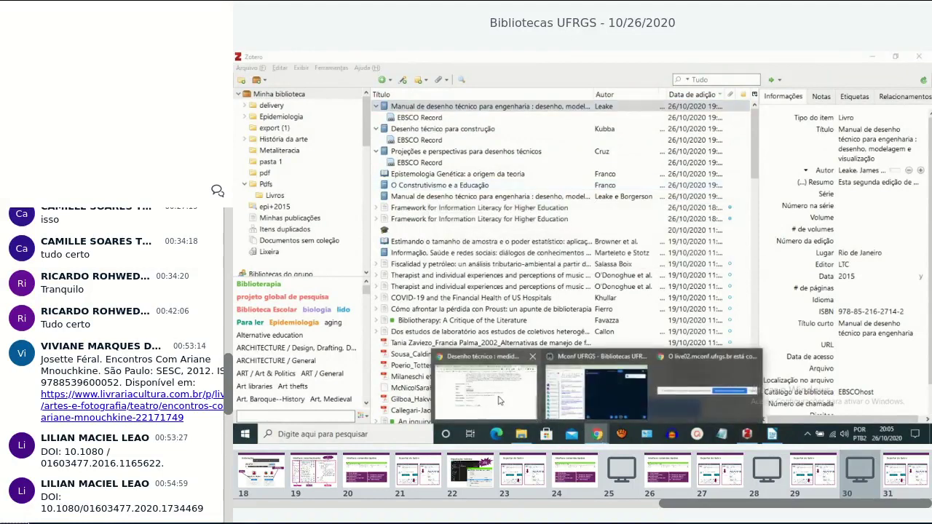
pyautogui.click(499, 401)
# Browse the Sabi+ results for result 14, the 2010 Lisbon Desenho técnico, then return to Zotero.
pyautogui.click(245, 78)
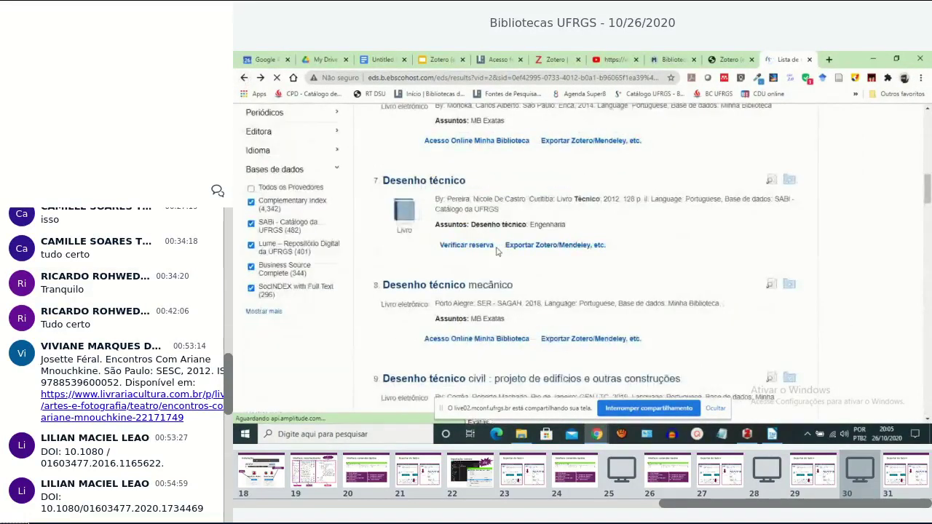
pyautogui.scroll(3, 497, 251)
pyautogui.scroll(6, 497, 252)
pyautogui.scroll(-1, 497, 251)
pyautogui.scroll(1, 497, 251)
pyautogui.scroll(-11, 498, 251)
pyautogui.scroll(-11, 497, 251)
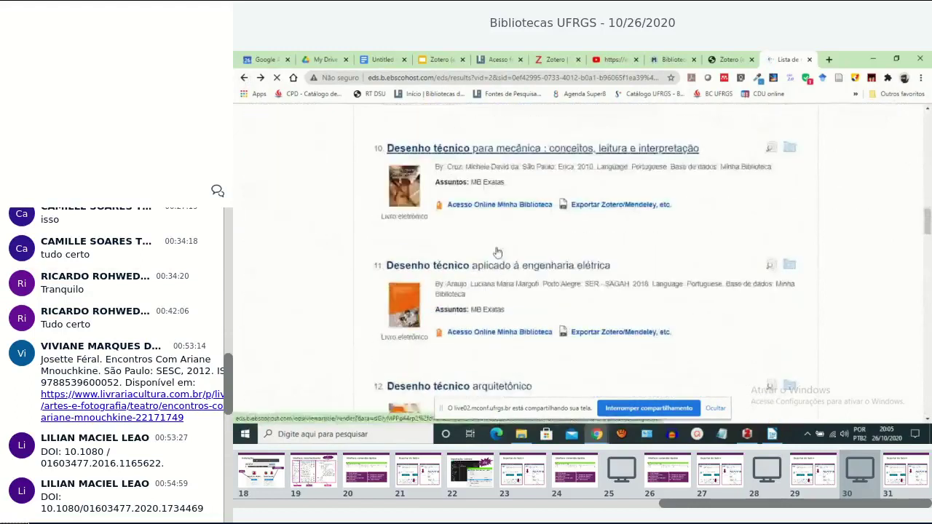
pyautogui.scroll(1, 497, 251)
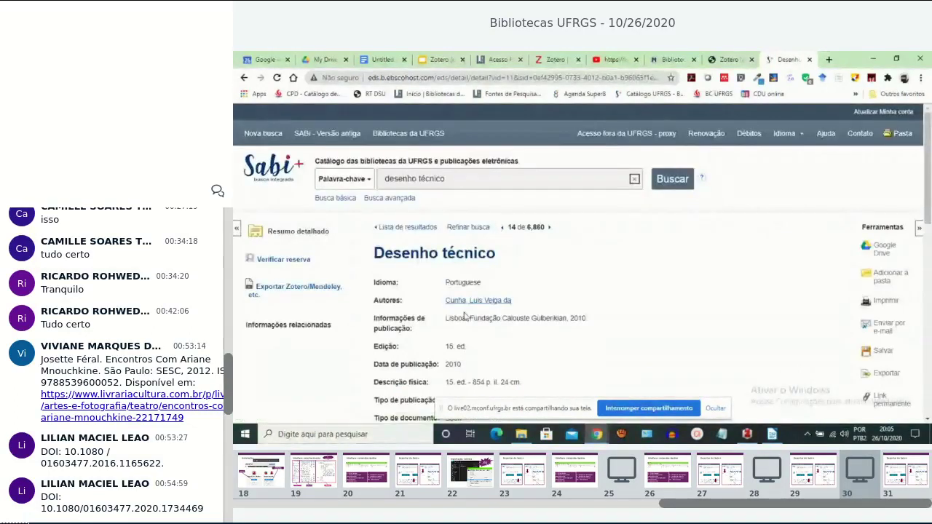
pyautogui.click(745, 434)
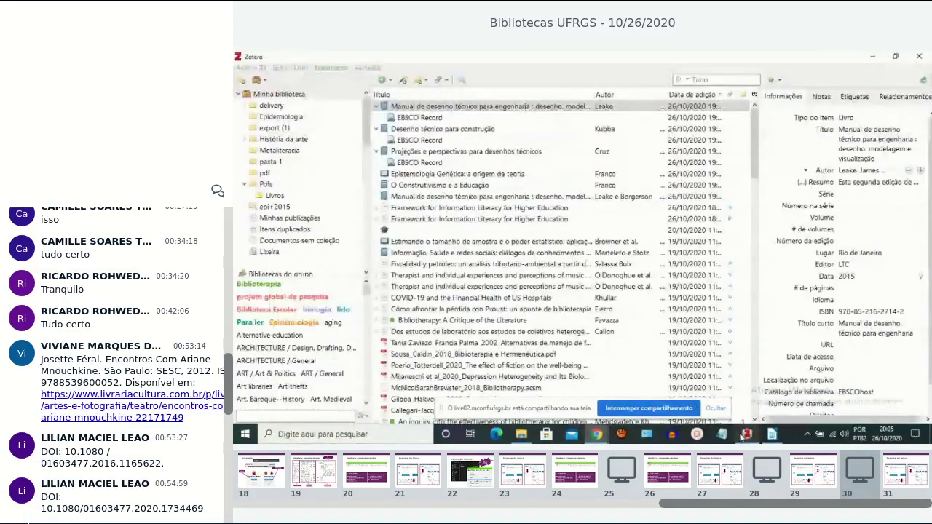
pyautogui.click(402, 80)
pyautogui.hotkey('ctrl', 'v')
pyautogui.press('Return')
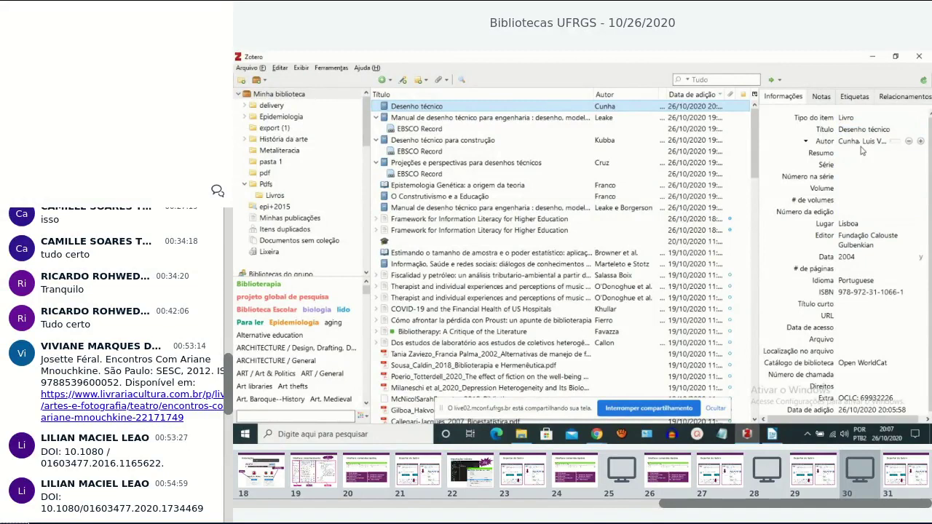
pyautogui.click(597, 434)
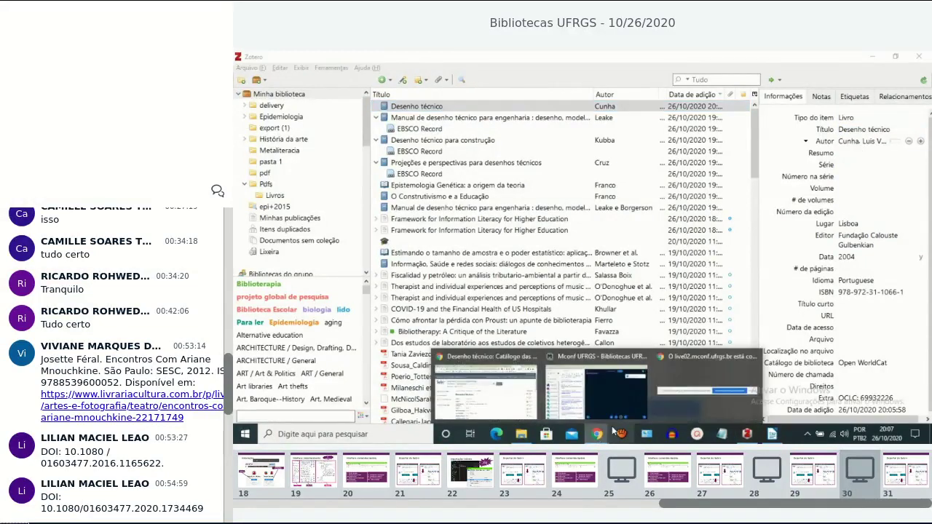
# Open Bibliotecas UFRGS Ferramentas > Gerenciadores and scroll through its Mendeley and Zotero sections.
pyautogui.click(652, 378)
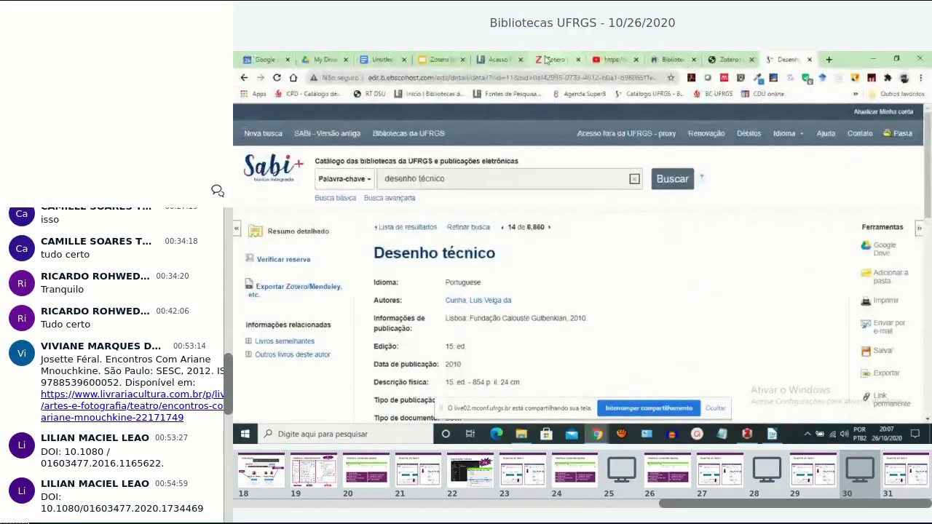
pyautogui.click(499, 59)
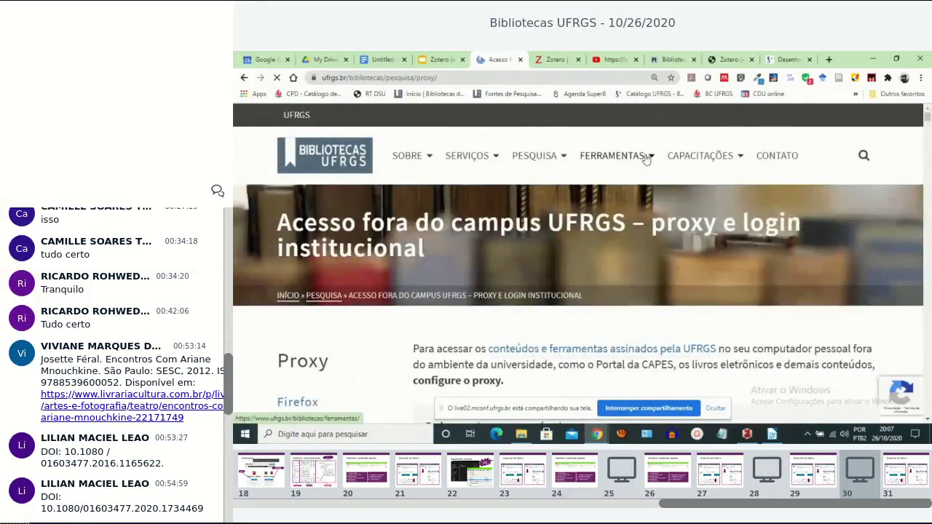
pyautogui.moveTo(645, 160)
pyautogui.click(609, 188)
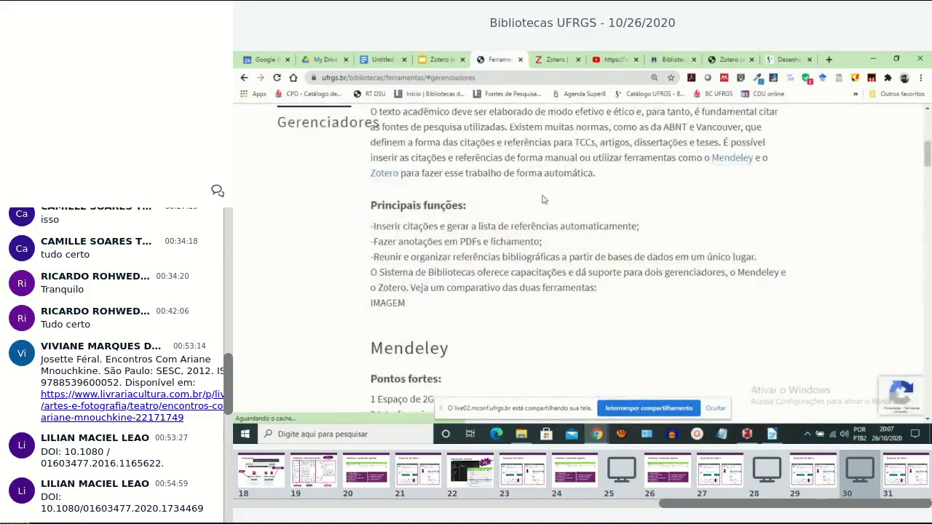
pyautogui.scroll(5, 543, 200)
pyautogui.scroll(-5, 540, 204)
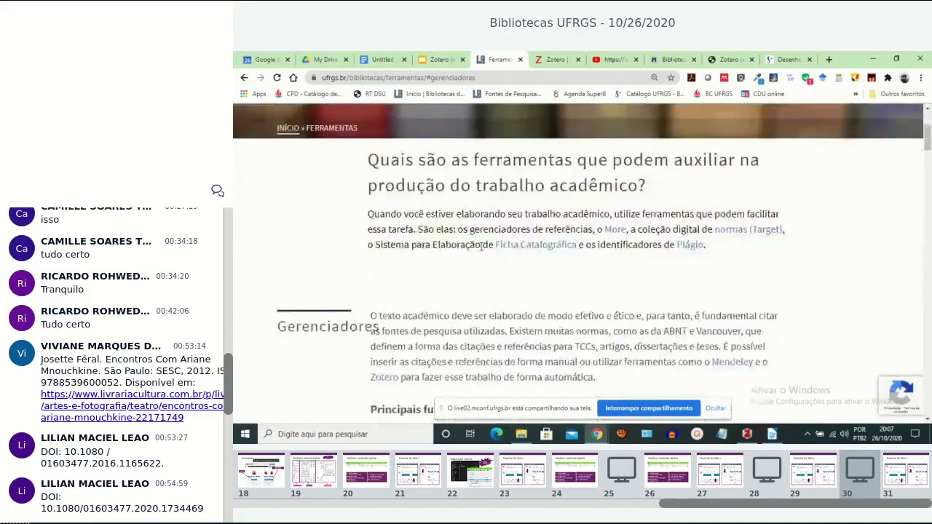
pyautogui.scroll(-3, 480, 245)
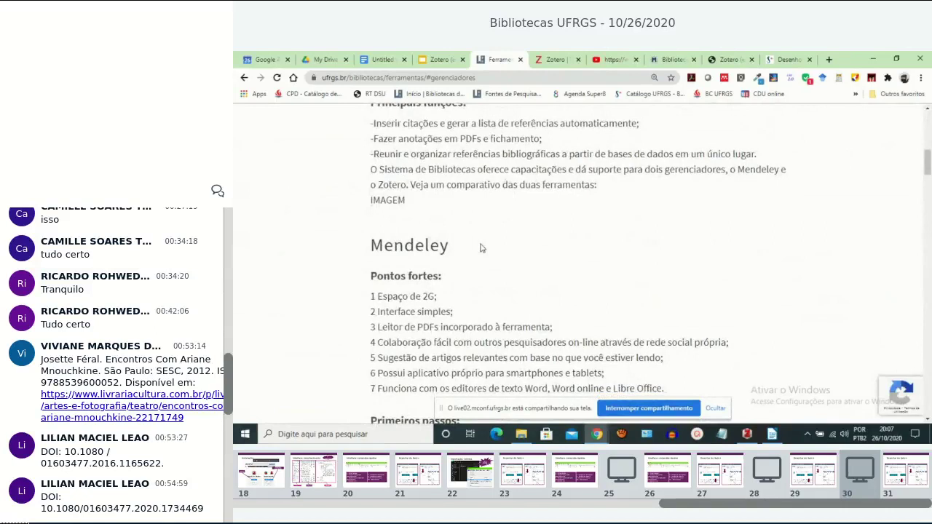
pyautogui.scroll(3, 479, 249)
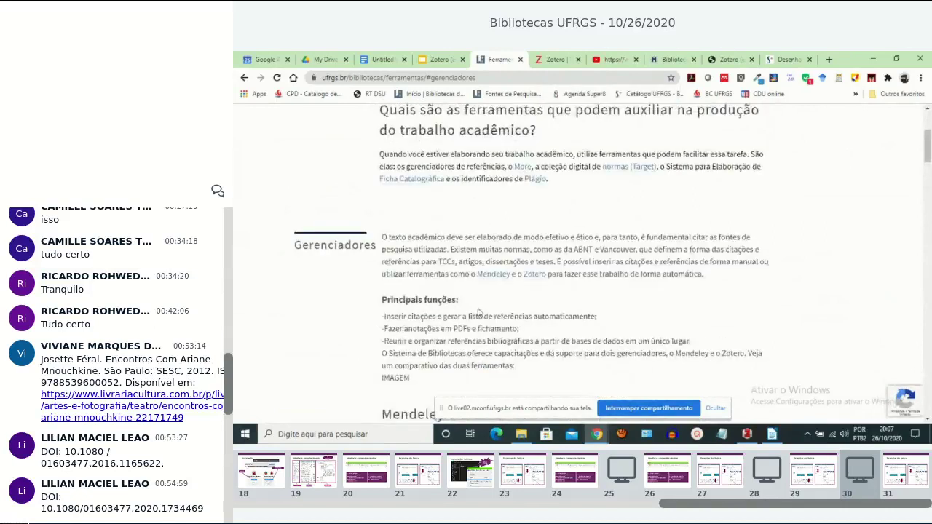
pyautogui.scroll(-8, 478, 311)
pyautogui.scroll(-5, 478, 312)
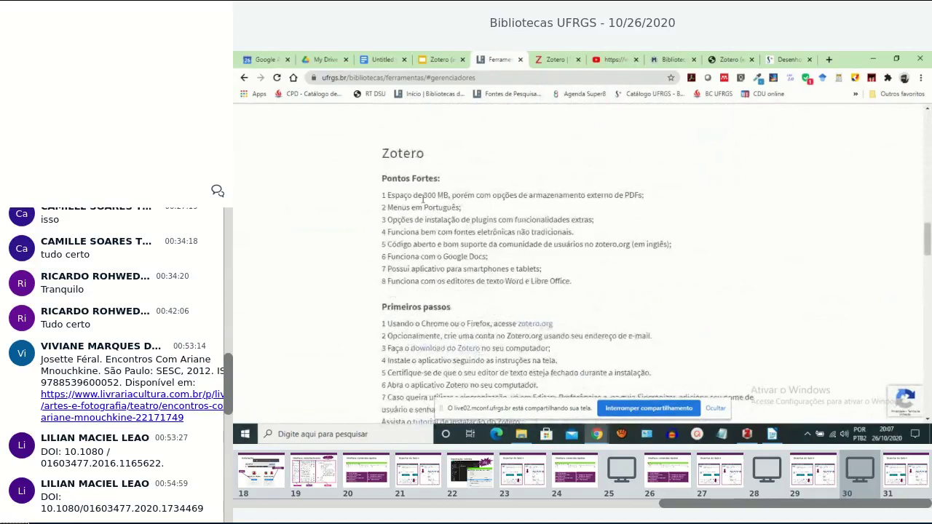
pyautogui.scroll(-5, 426, 203)
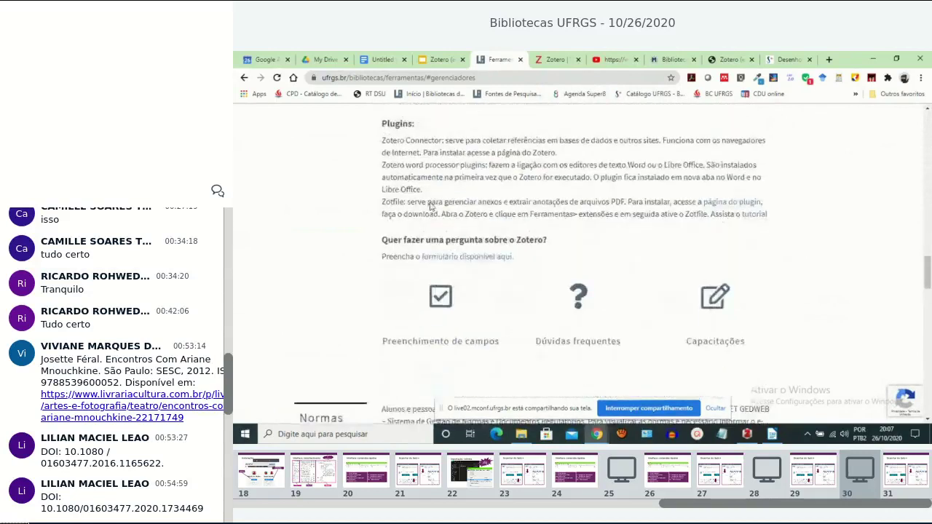
pyautogui.scroll(-2, 430, 207)
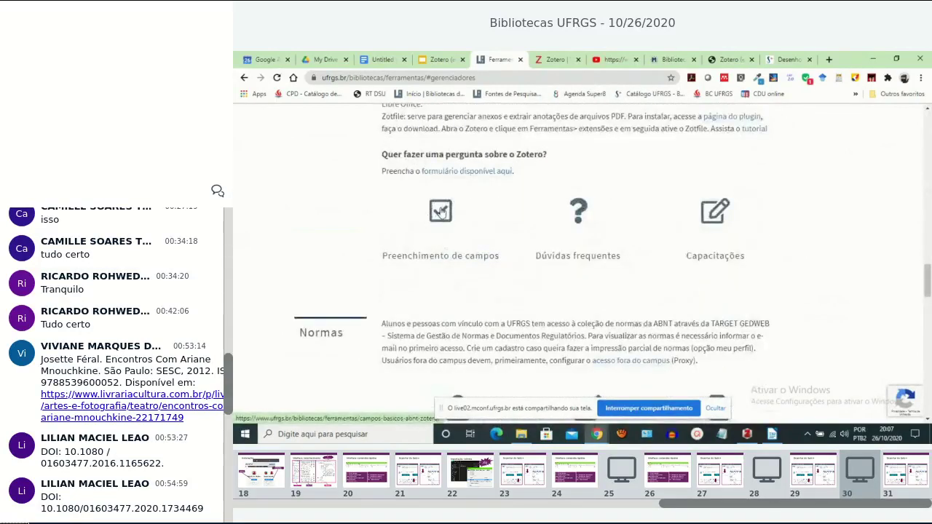
pyautogui.click(441, 211)
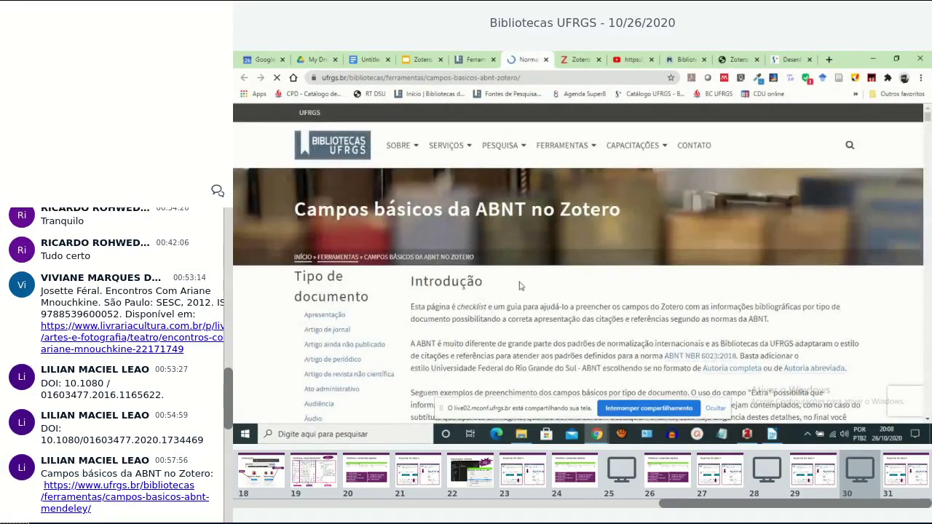
pyautogui.scroll(-2, 519, 284)
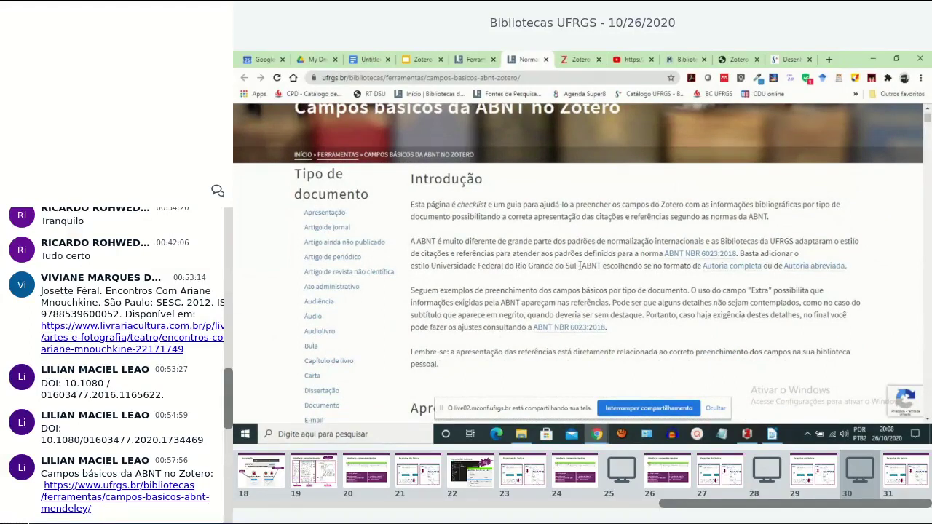
pyautogui.moveTo(579, 265); pyautogui.dragTo(601, 269)
pyautogui.scroll(-2, 368, 305)
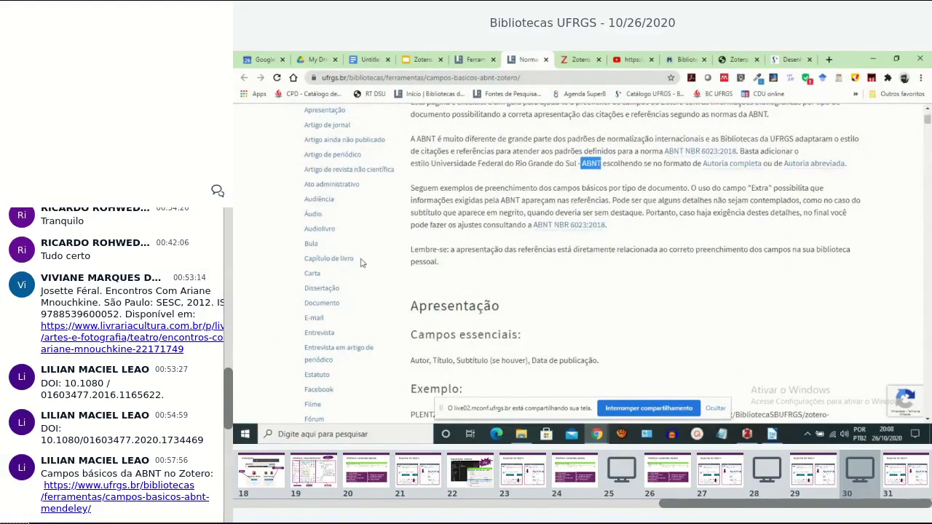
pyautogui.scroll(-2, 358, 261)
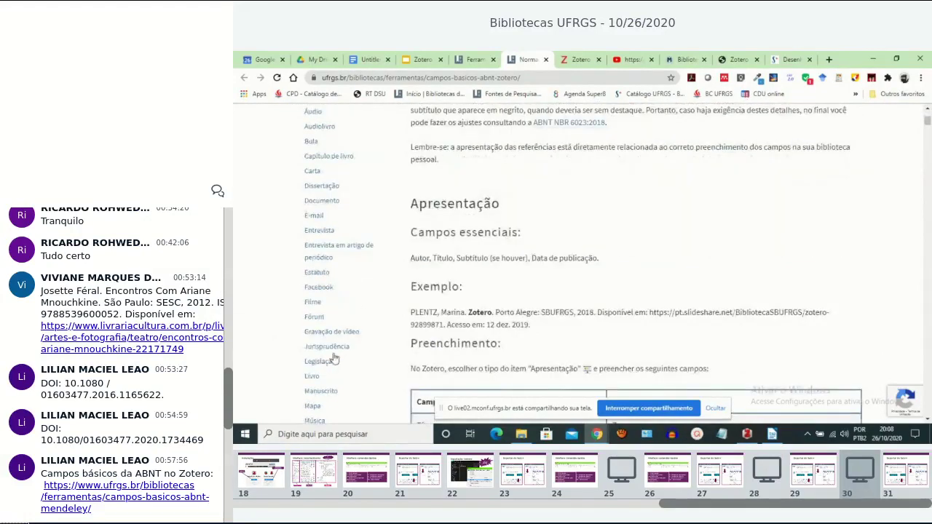
pyautogui.click(312, 378)
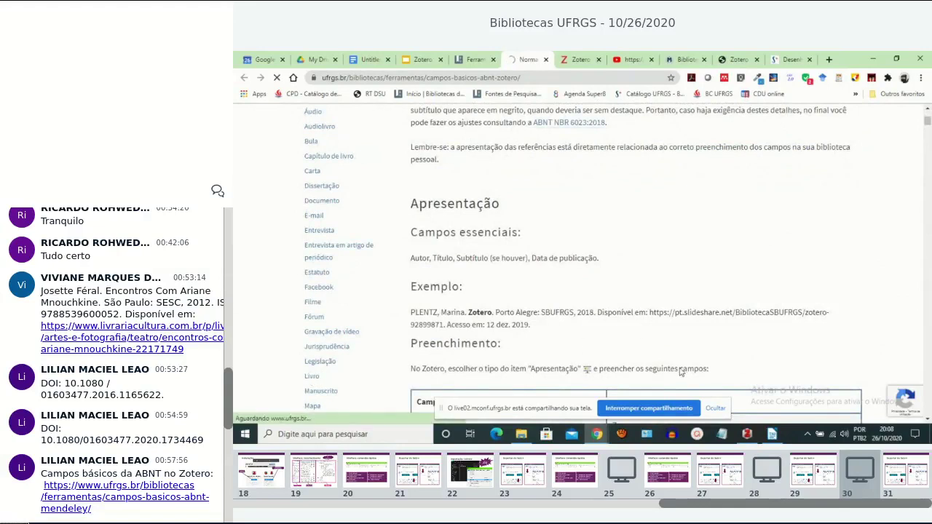
pyautogui.click(717, 409)
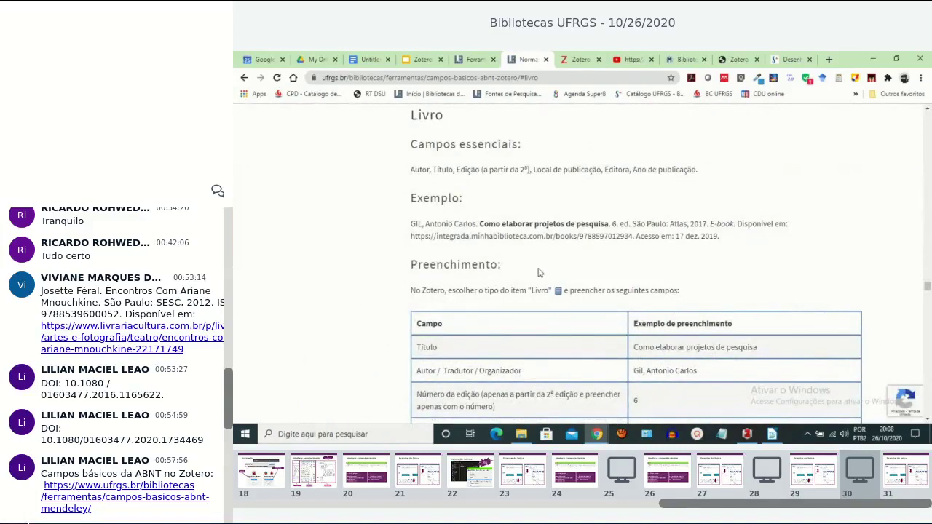
pyautogui.scroll(-3, 534, 290)
pyautogui.scroll(-2, 534, 290)
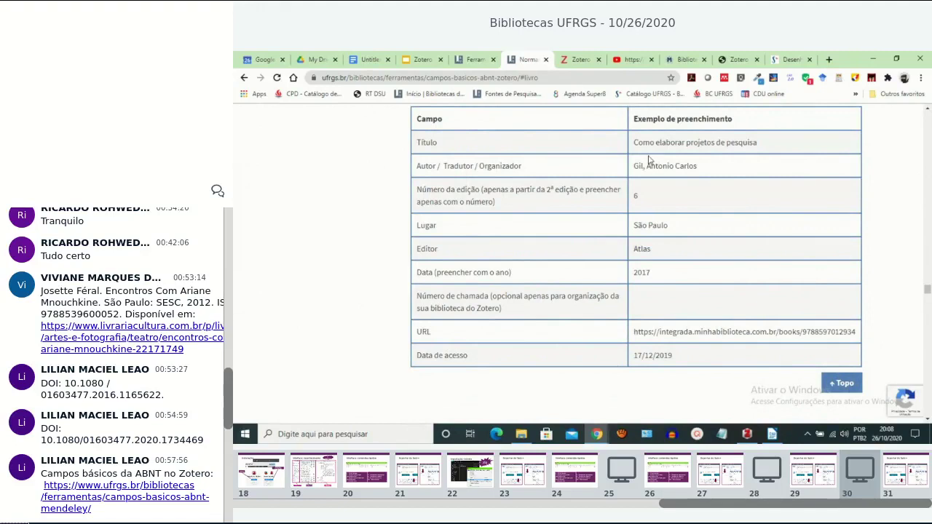
pyautogui.scroll(1, 558, 267)
pyautogui.scroll(3, 555, 265)
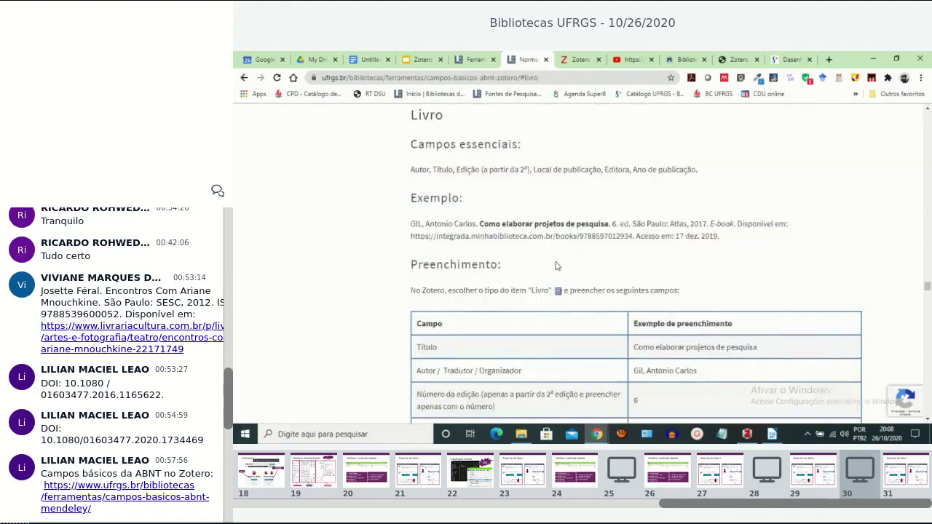
pyautogui.scroll(4, 550, 265)
pyautogui.scroll(15, 550, 265)
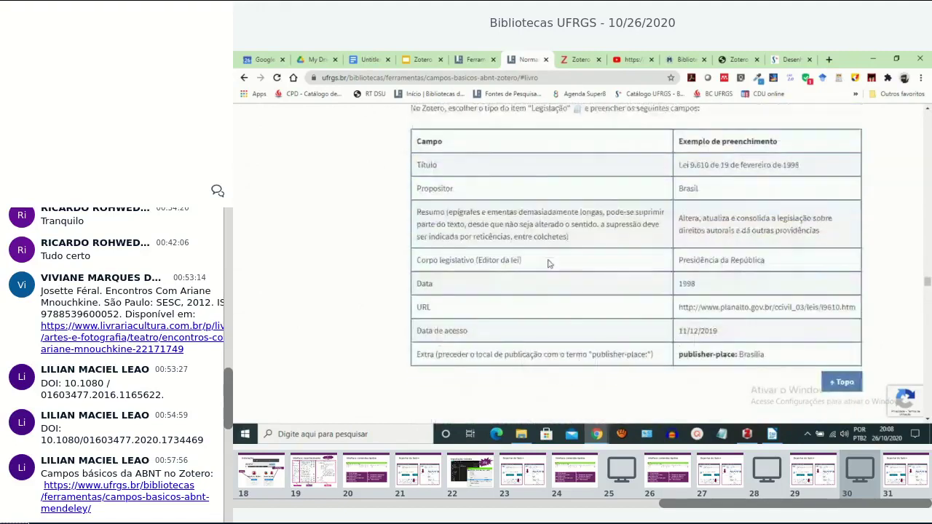
pyautogui.scroll(10, 549, 263)
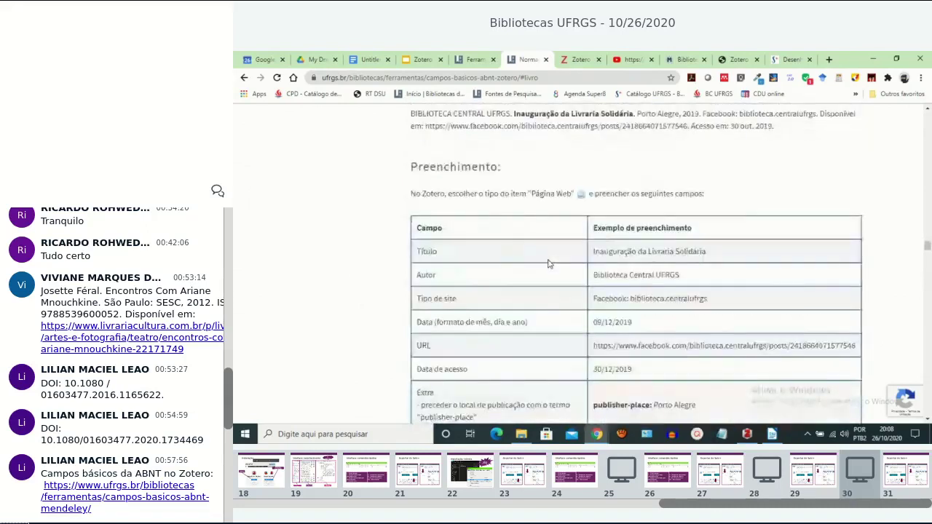
pyautogui.moveTo(927, 216); pyautogui.dragTo(918, 122)
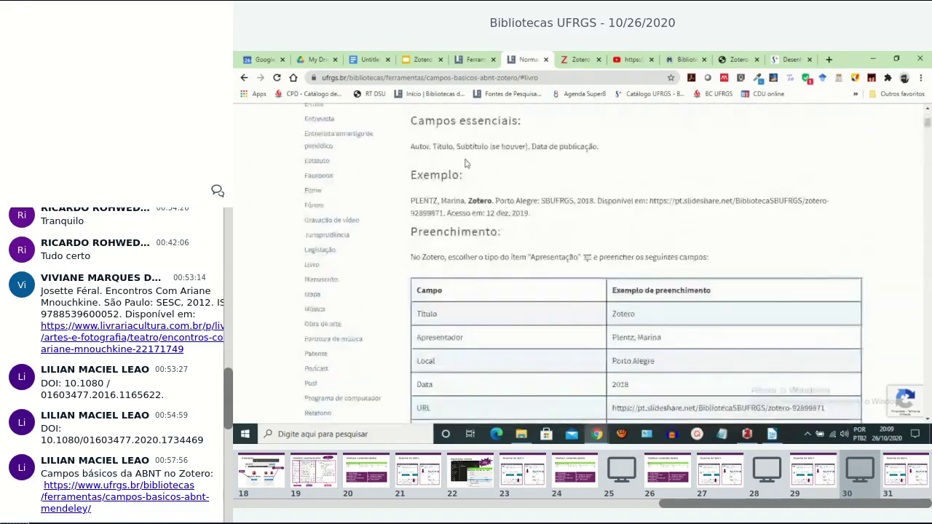
pyautogui.scroll(-4, 320, 369)
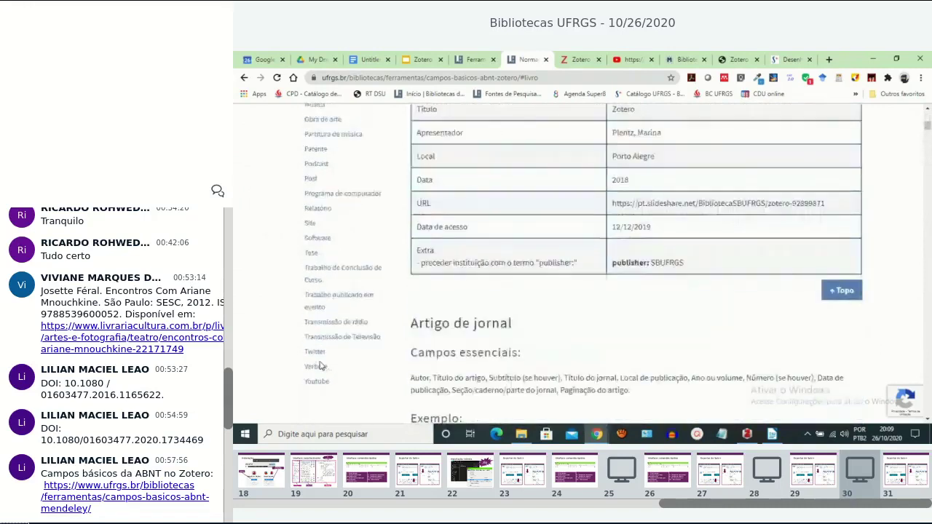
pyautogui.scroll(3, 318, 323)
pyautogui.scroll(6, 316, 323)
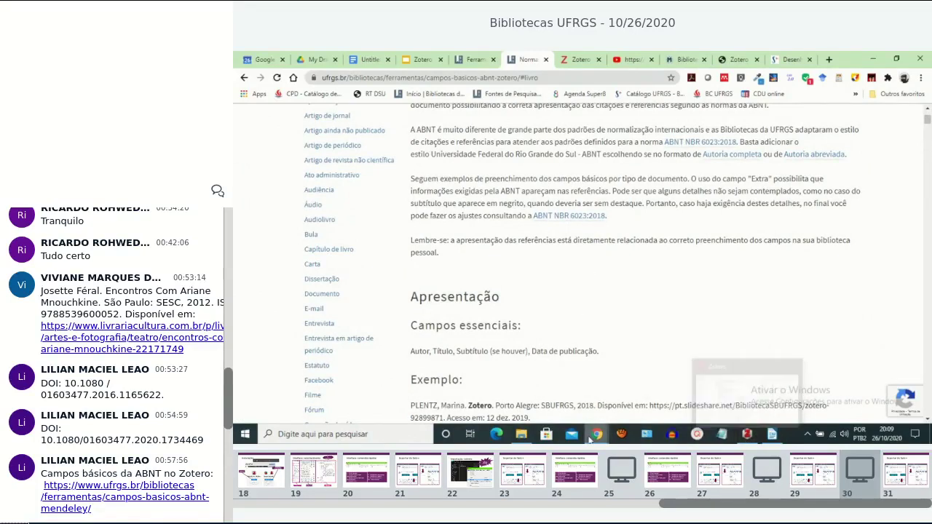
pyautogui.moveTo(596, 434)
pyautogui.click(490, 403)
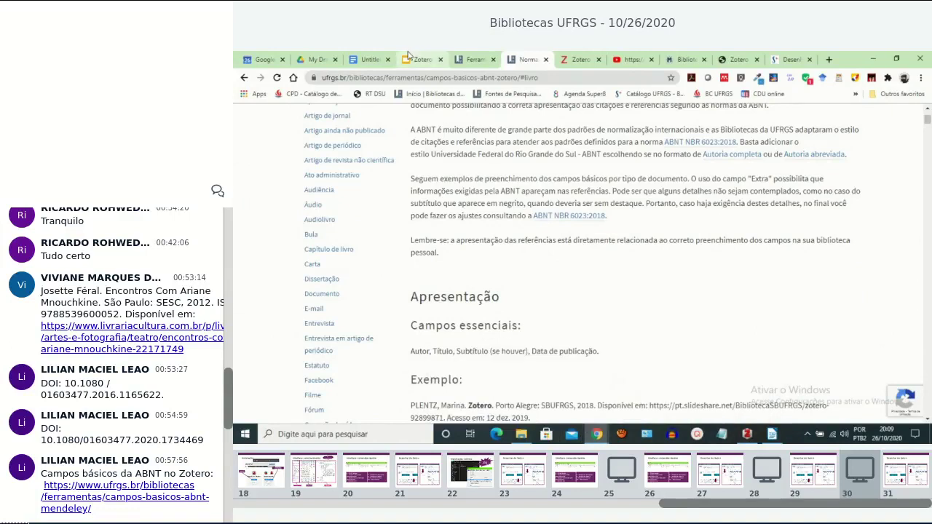
# Show slide 25, 'Importação: PDF', of the Zotero (em partes) deck, then bring Zotero forward.
pyautogui.click(414, 60)
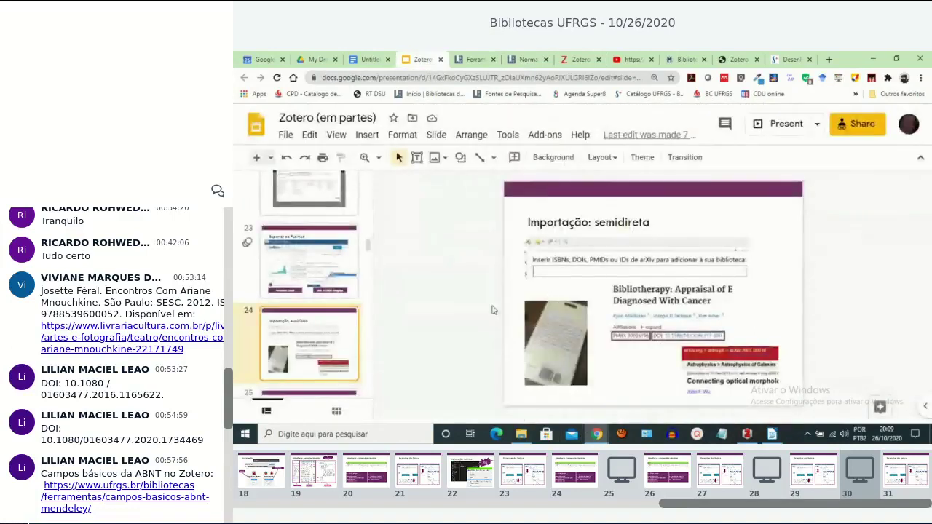
pyautogui.scroll(-1, 307, 364)
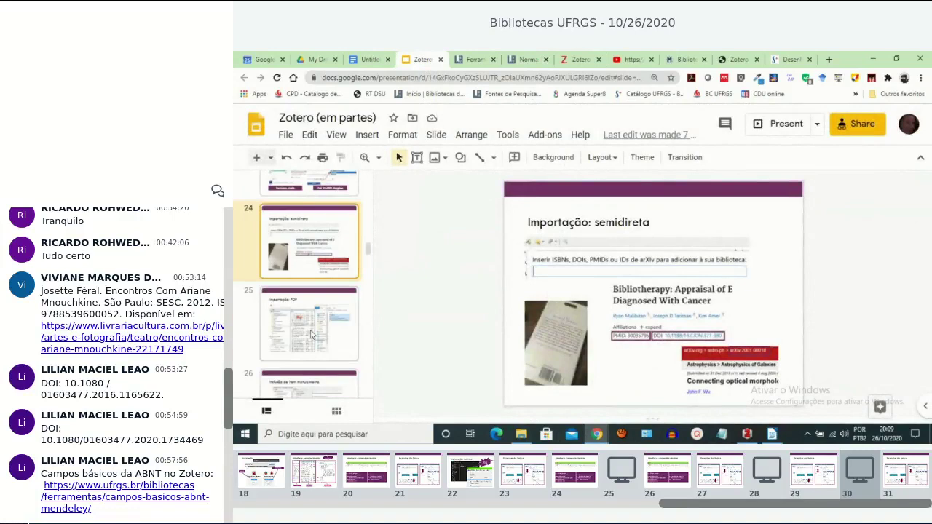
pyautogui.click(312, 335)
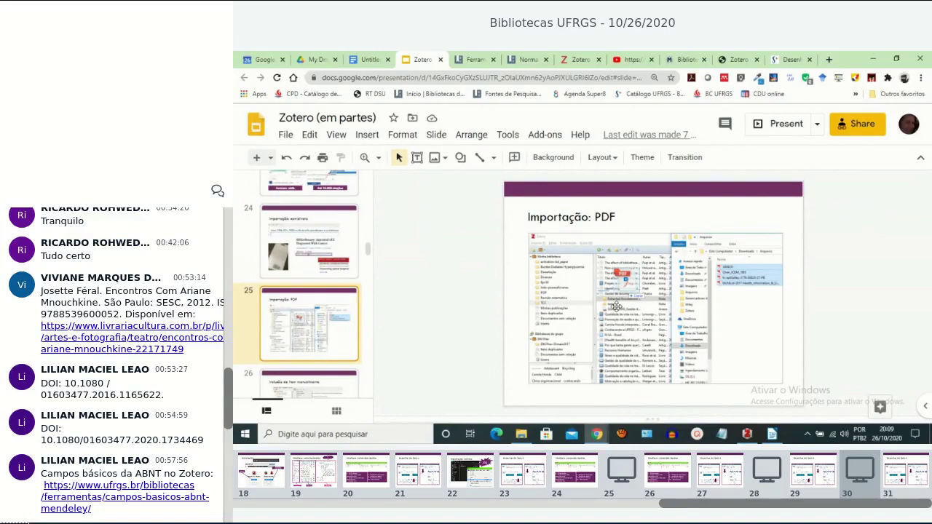
pyautogui.click(746, 434)
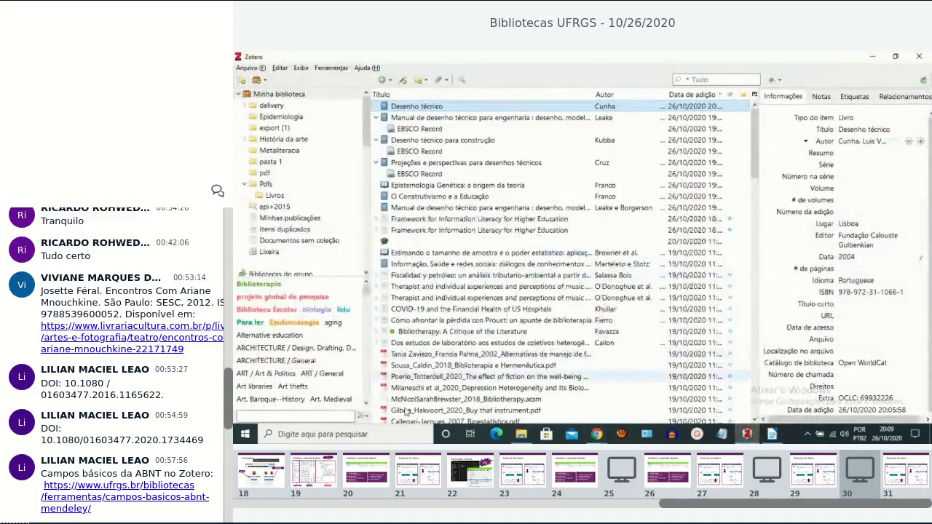
# Drag the Zhou-Wei2020 PDF from the desktop ZOTERO folder into Zotero's item list.
pyautogui.click(928, 434)
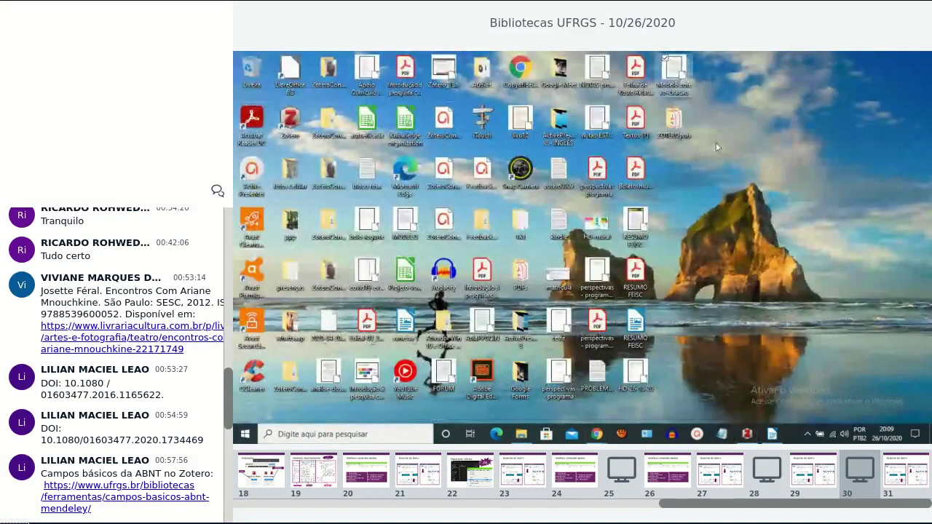
pyautogui.doubleClick(673, 122)
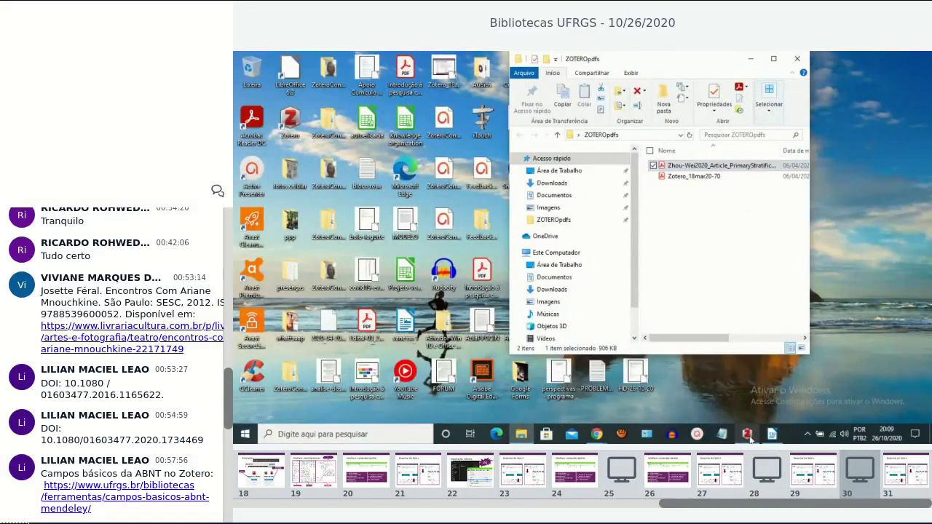
pyautogui.moveTo(752, 168); pyautogui.dragTo(560, 138)
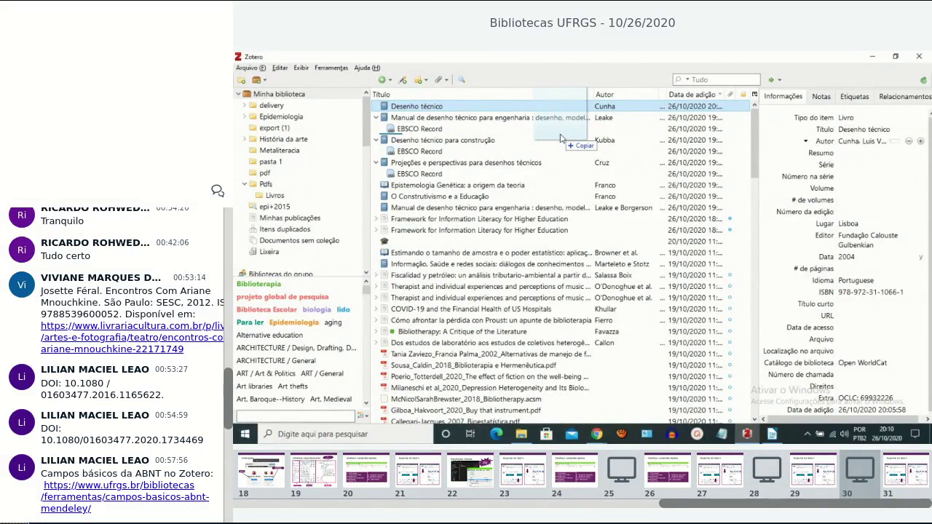
pyautogui.moveTo(561, 138); pyautogui.dragTo(553, 158)
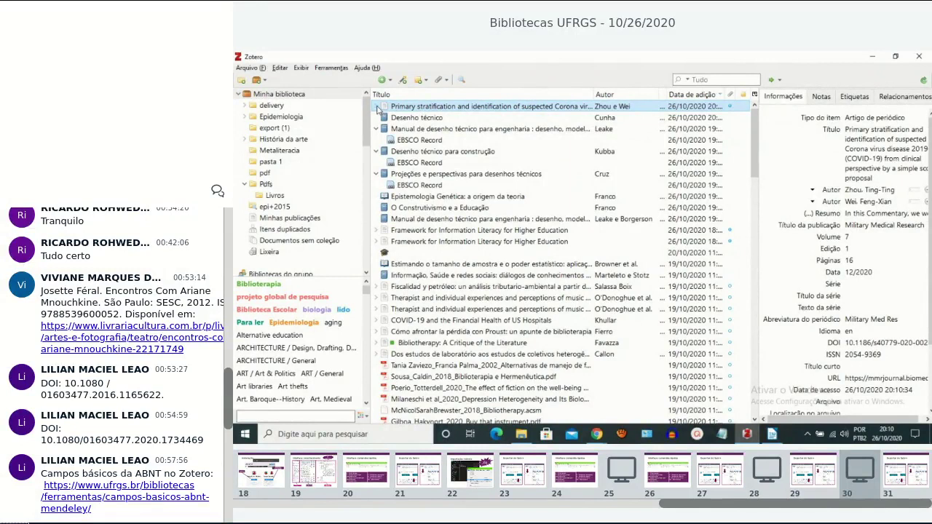
# Expand the new COVID-19 stratification article to show its attached PDF, leaving the title unchanged.
pyautogui.click(377, 107)
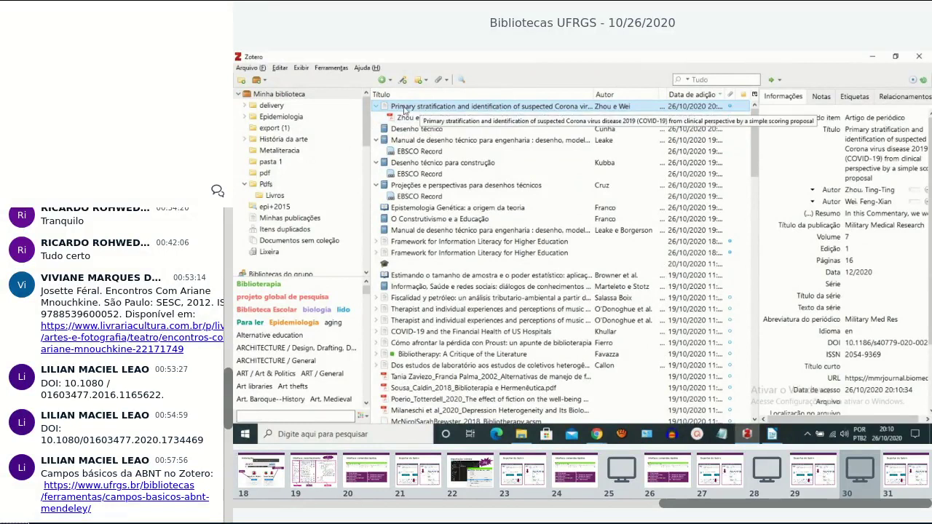
pyautogui.click(899, 162)
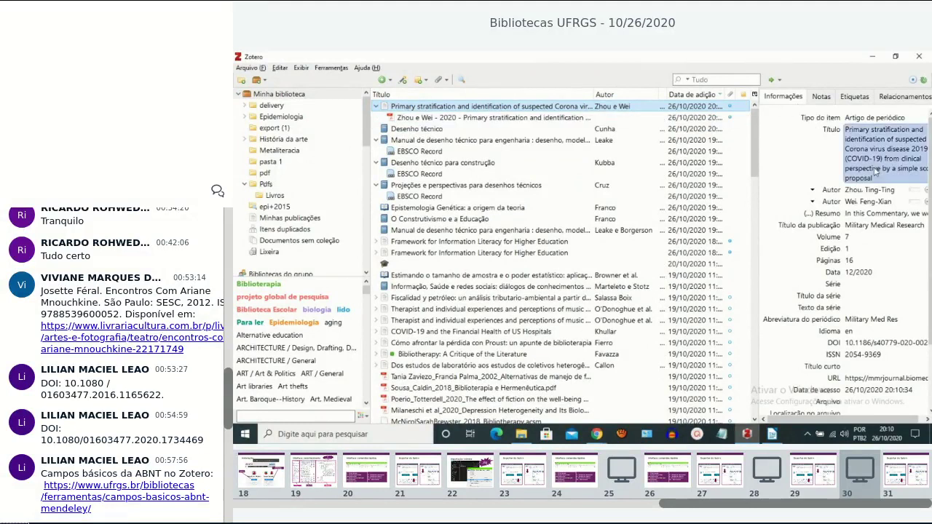
pyautogui.press('Escape')
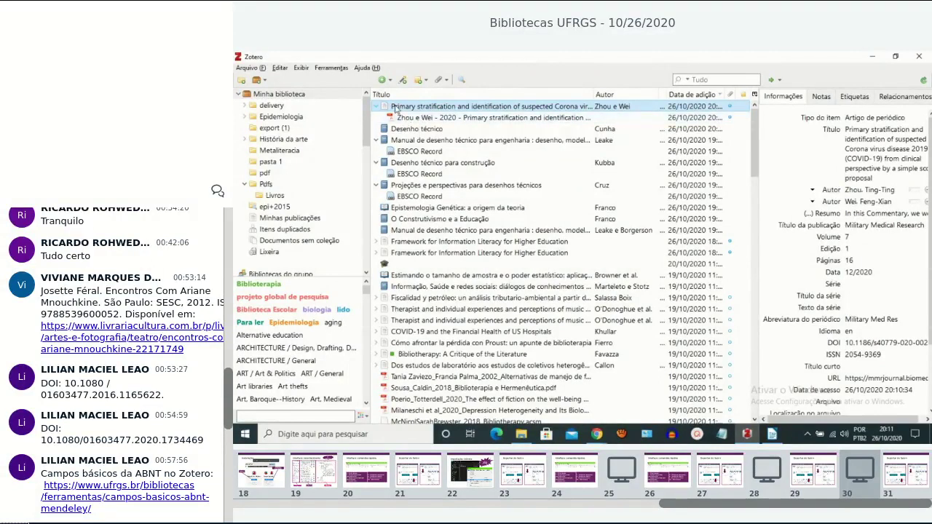
# Step through the article's title, access date, library catalogue and author fields without changing them.
pyautogui.click(881, 145)
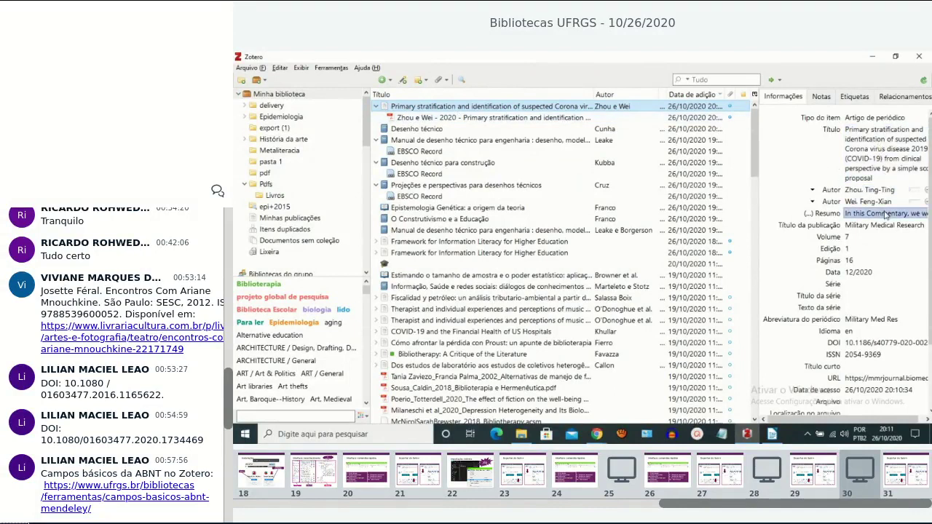
pyautogui.click(889, 390)
pyautogui.scroll(-2, 889, 391)
pyautogui.click(900, 351)
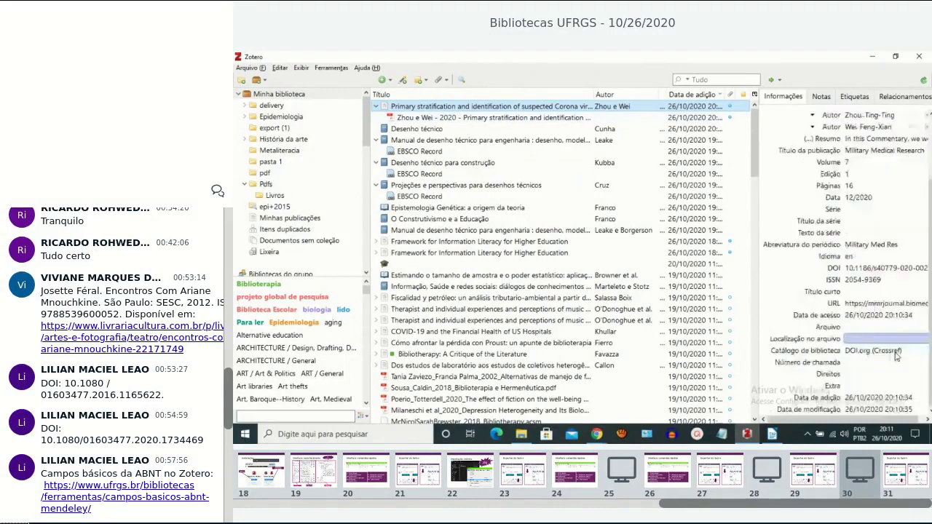
pyautogui.press('Tab')
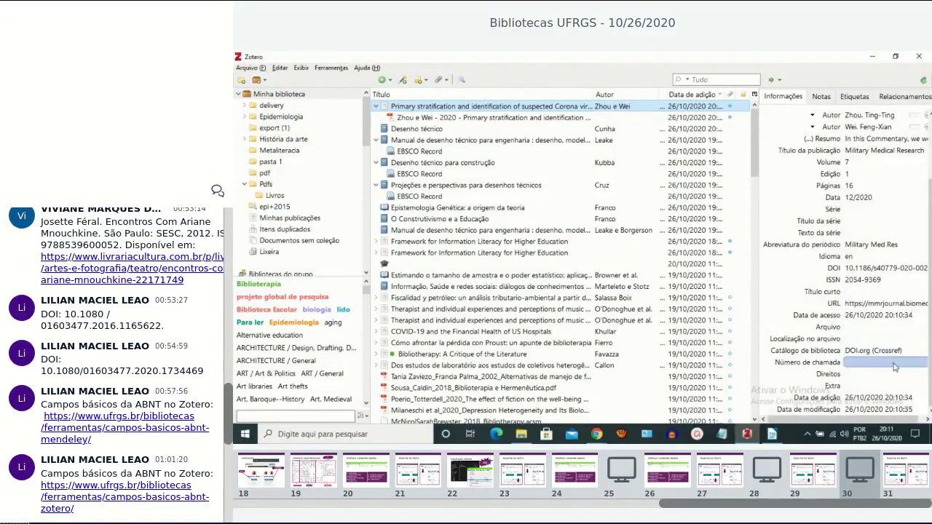
pyautogui.click(864, 390)
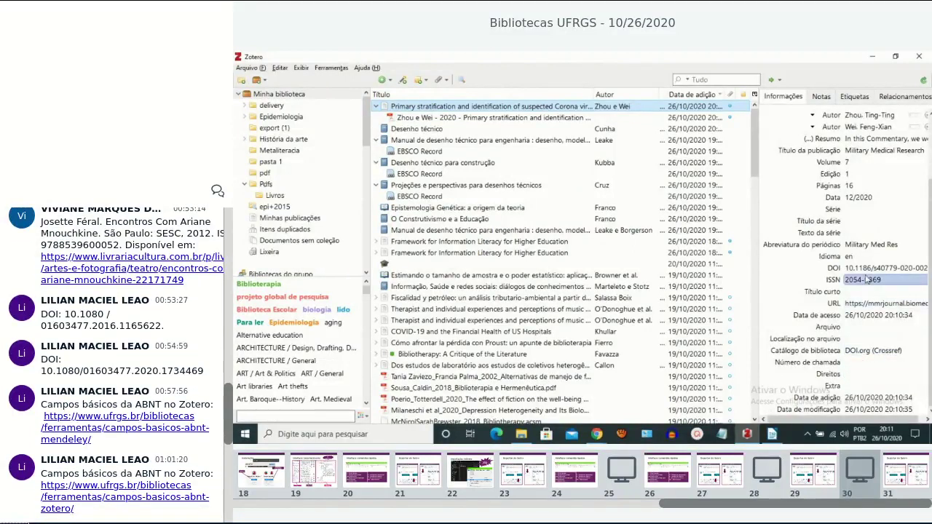
pyautogui.click(896, 127)
pyautogui.press('Return')
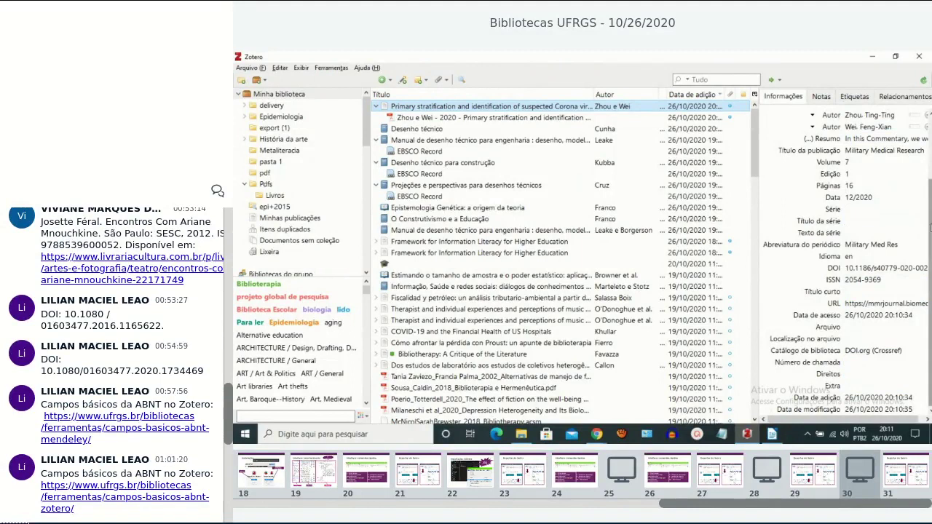
# Check the volume, title and URL fields, then open the empty Extra field for editing.
pyautogui.scroll(2, 926, 142)
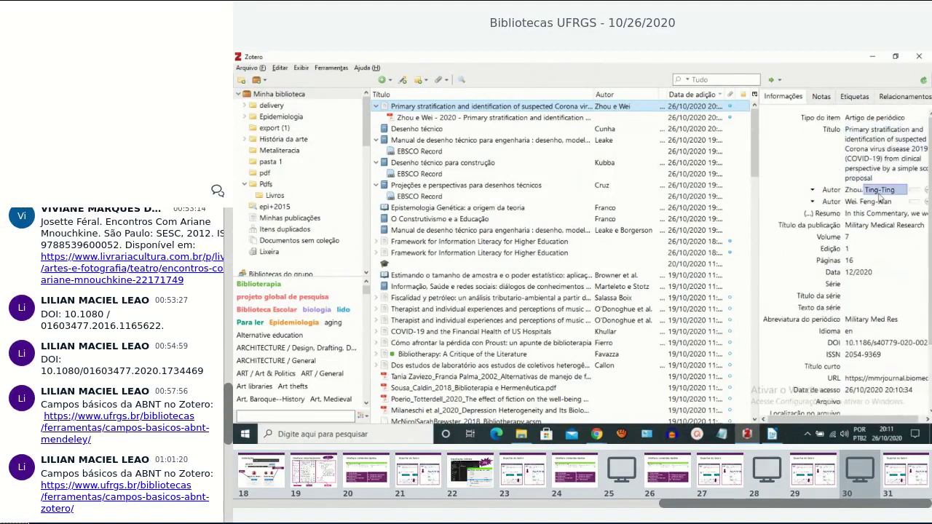
pyautogui.click(879, 237)
pyautogui.click(888, 180)
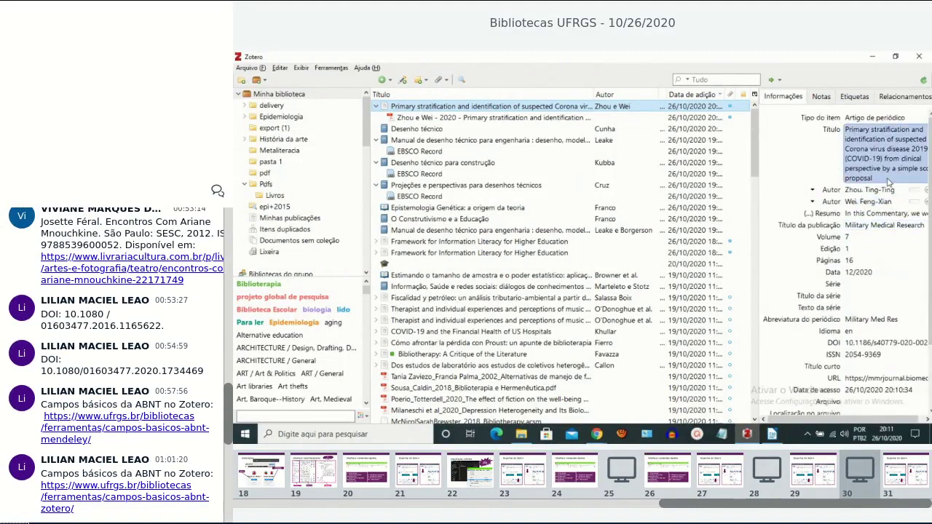
pyautogui.press('Return')
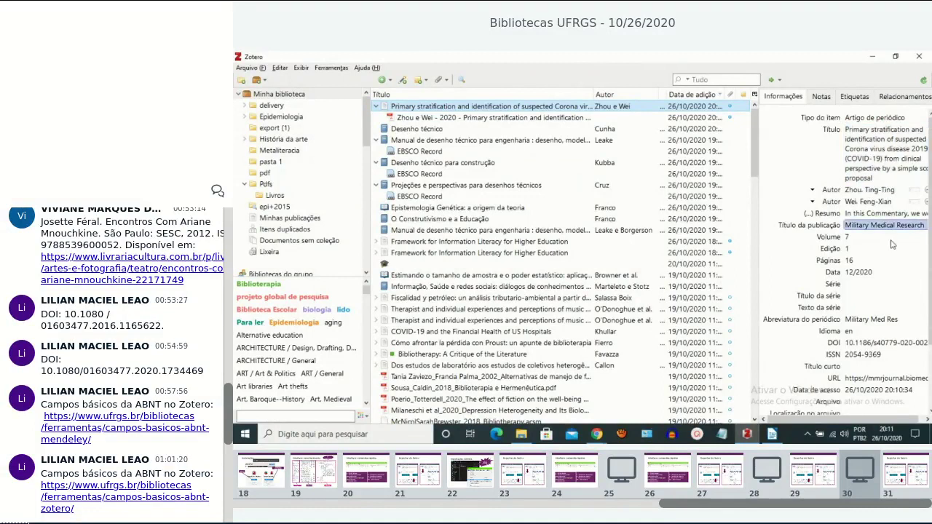
pyautogui.scroll(-2, 894, 306)
pyautogui.click(894, 308)
pyautogui.press('Return')
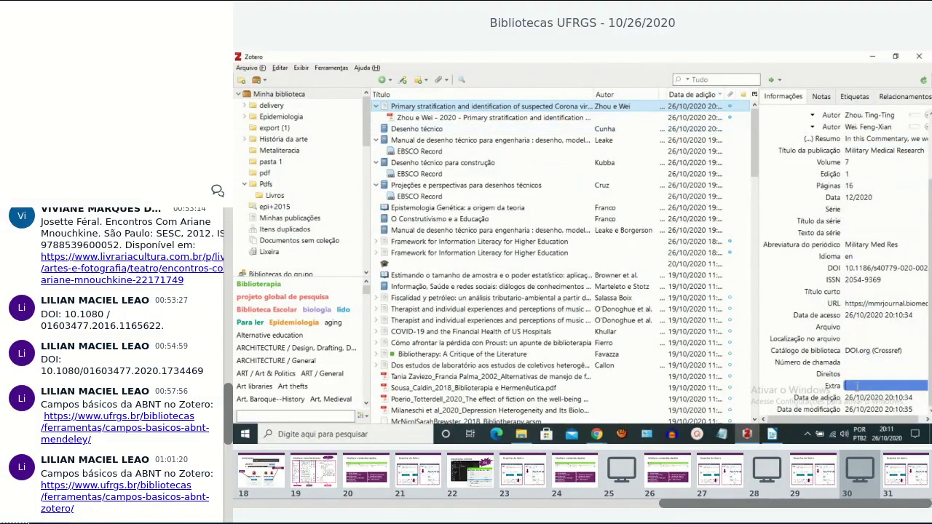
pyautogui.click(856, 388)
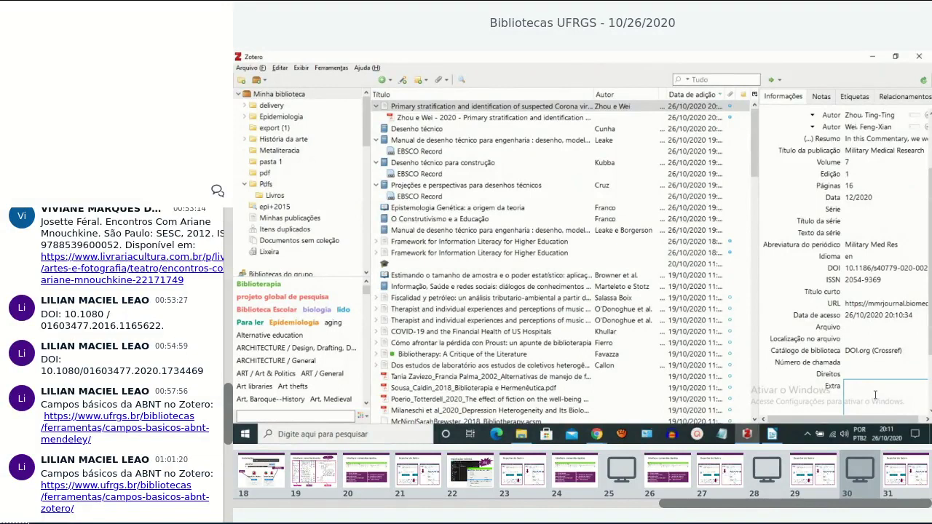
# Enter 'Publisher-place: Londres' in the Corona virus article's Extra field.
pyautogui.write('Publisher-place:')
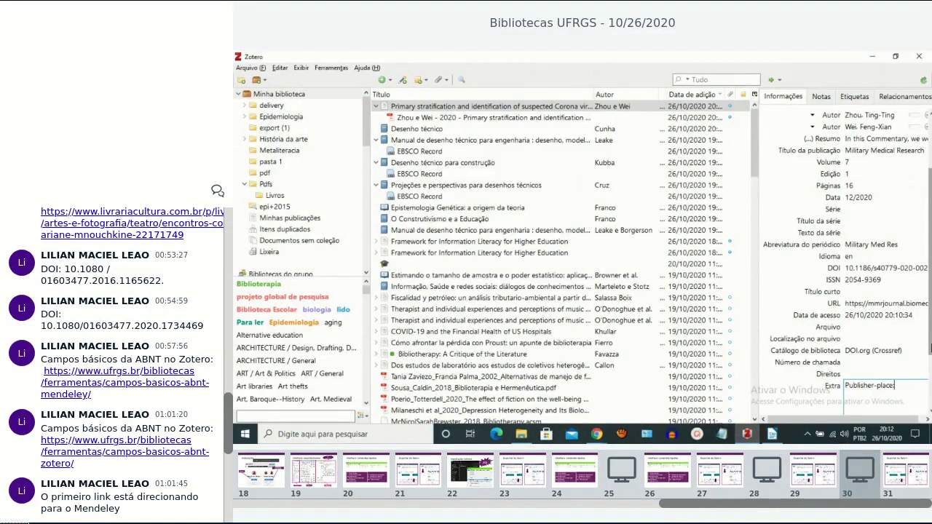
pyautogui.scroll(-2, 930, 291)
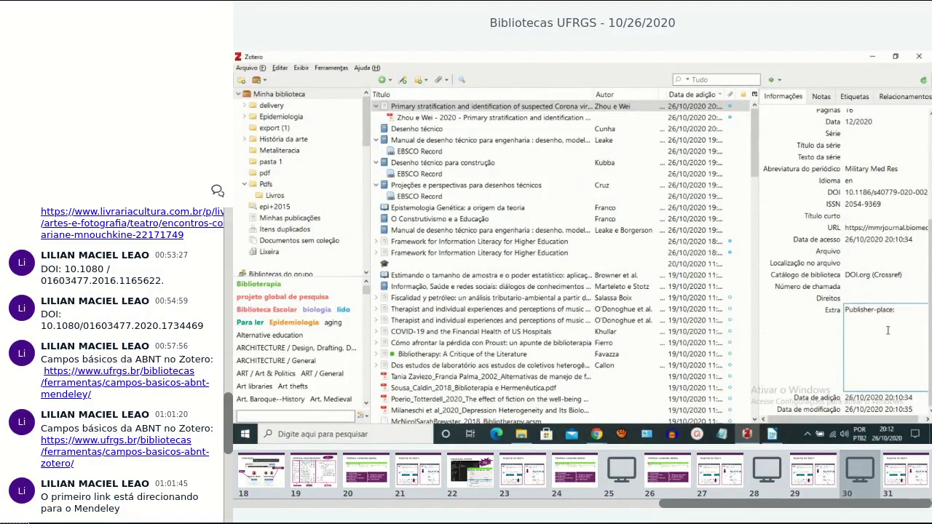
pyautogui.moveTo(931, 322)
pyautogui.mouseDown()
pyautogui.moveTo(930, 225)
pyautogui.moveTo(930, 324)
pyautogui.mouseUp()
pyautogui.write('Londres')
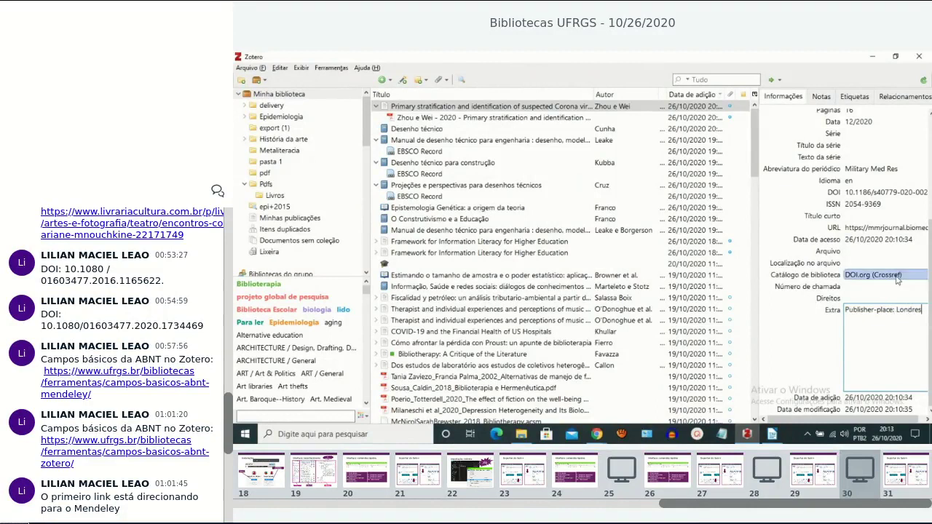
# Correct the Extra field from Londres to London so it reads 'Publisher-place: London'.
pyautogui.click(881, 297)
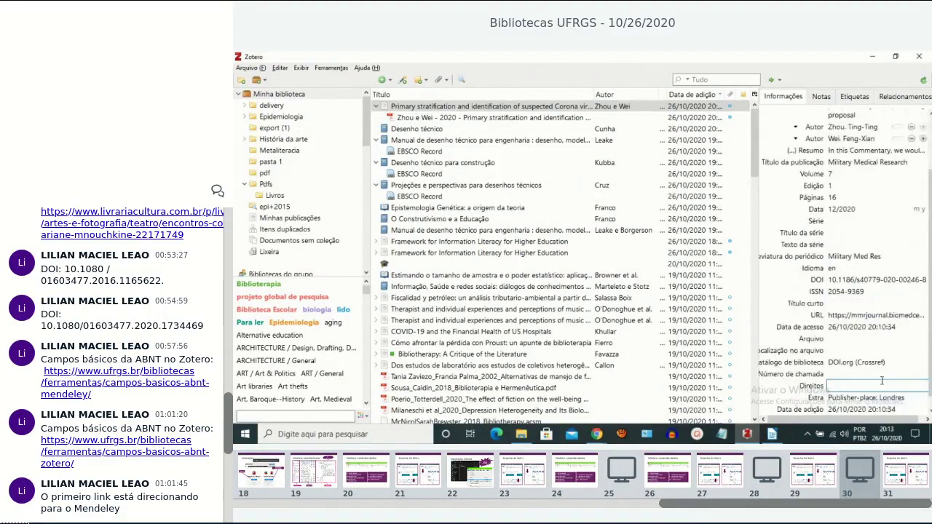
pyautogui.click(842, 390)
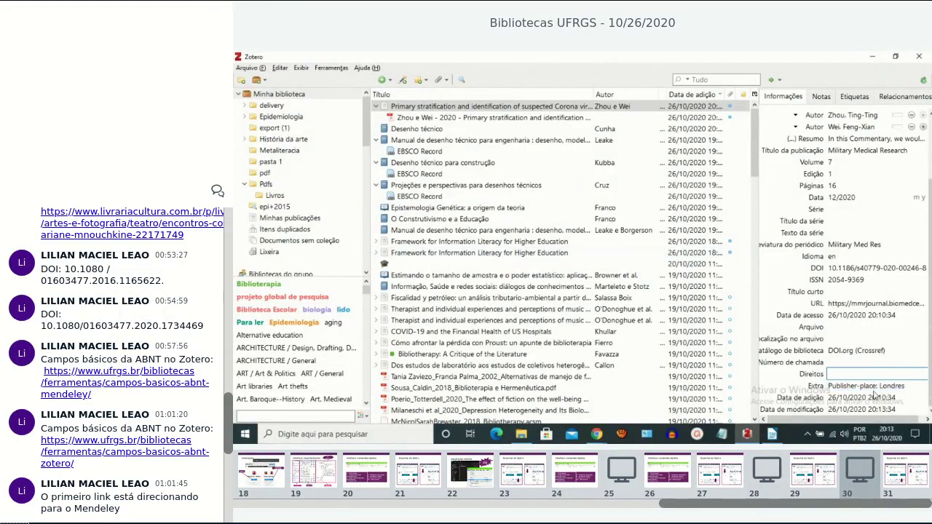
pyautogui.press('Tab')
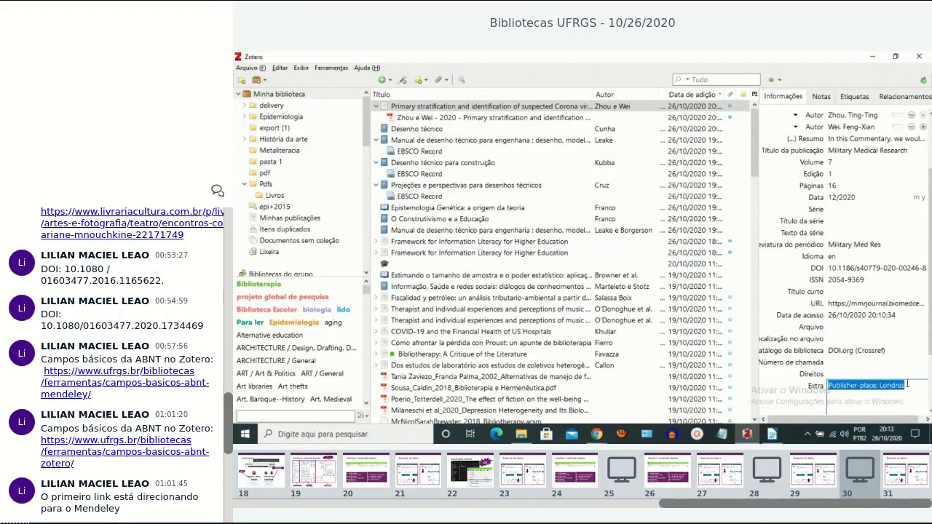
pyautogui.click(919, 391)
pyautogui.press('BackSpace')
pyautogui.press('BackSpace')
pyautogui.press('BackSpace')
pyautogui.write('o')
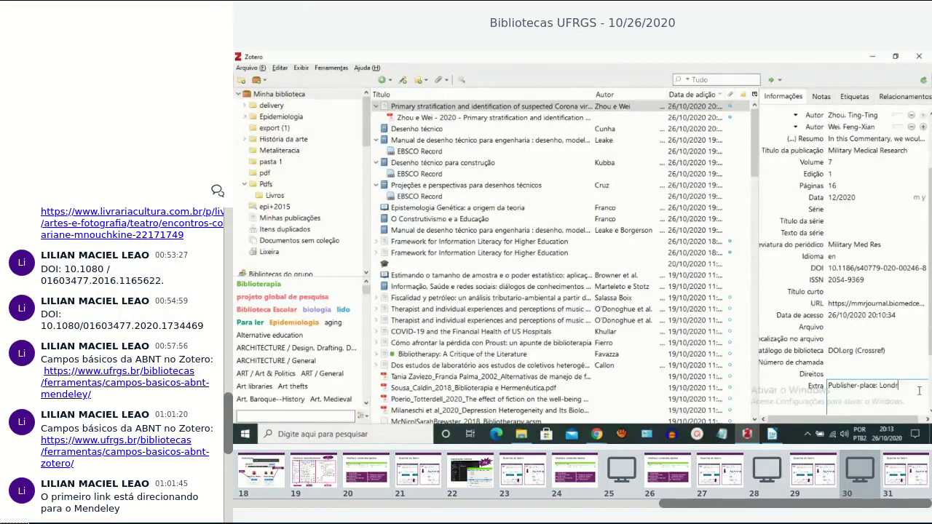
pyautogui.write('n')
pyautogui.click(861, 375)
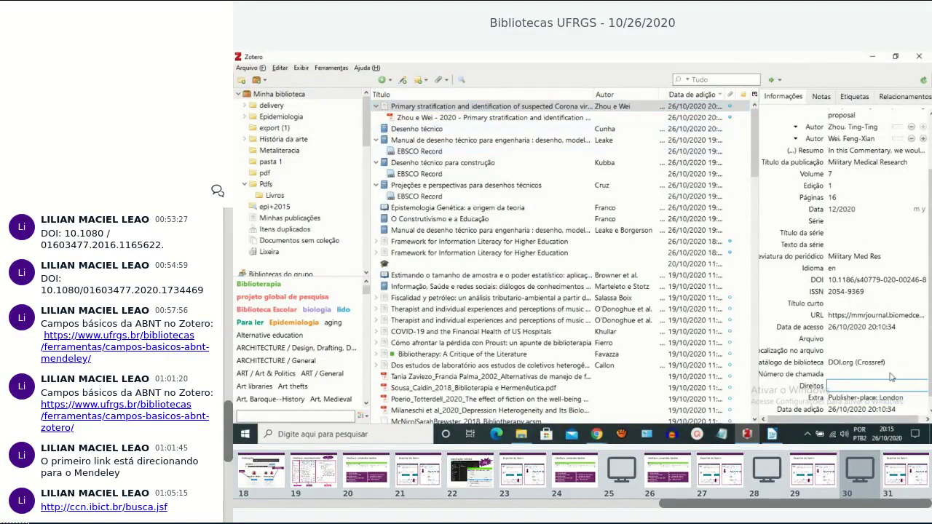
pyautogui.click(869, 401)
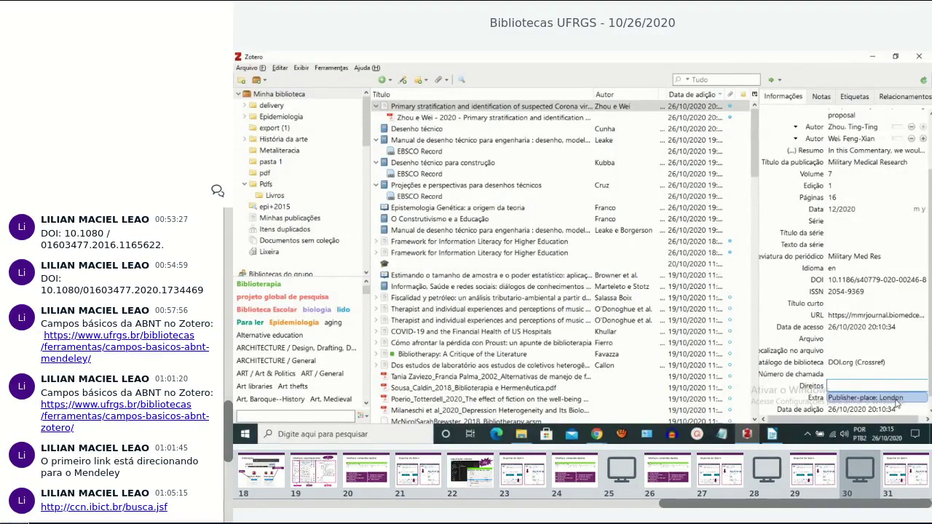
pyautogui.click(893, 386)
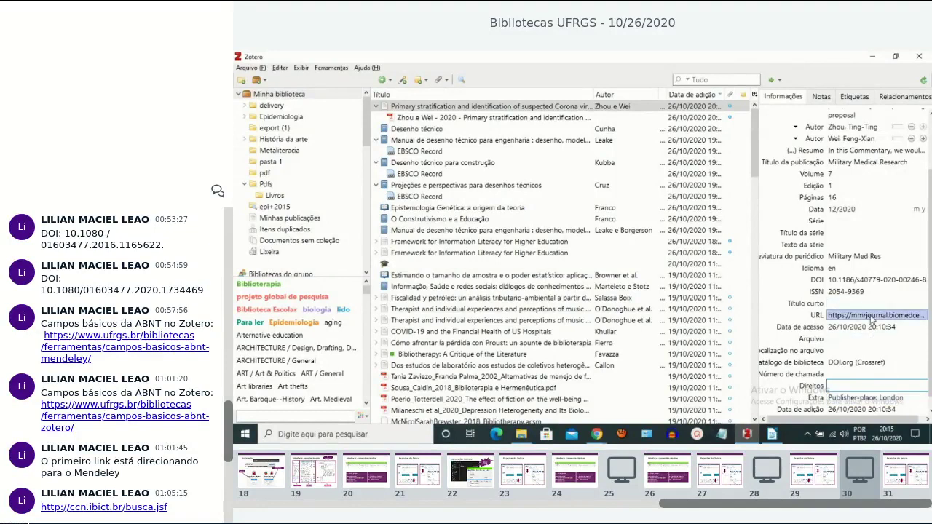
pyautogui.click(873, 318)
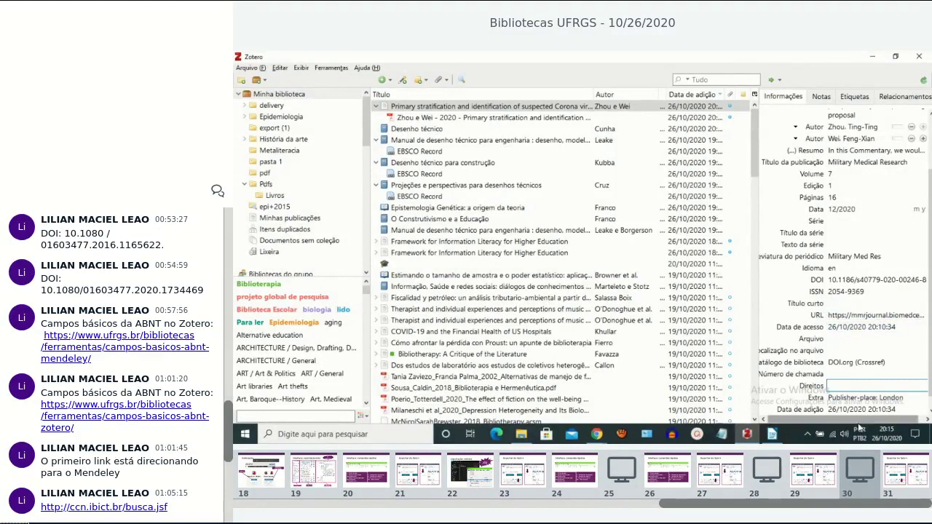
pyautogui.moveTo(859, 420); pyautogui.dragTo(877, 420)
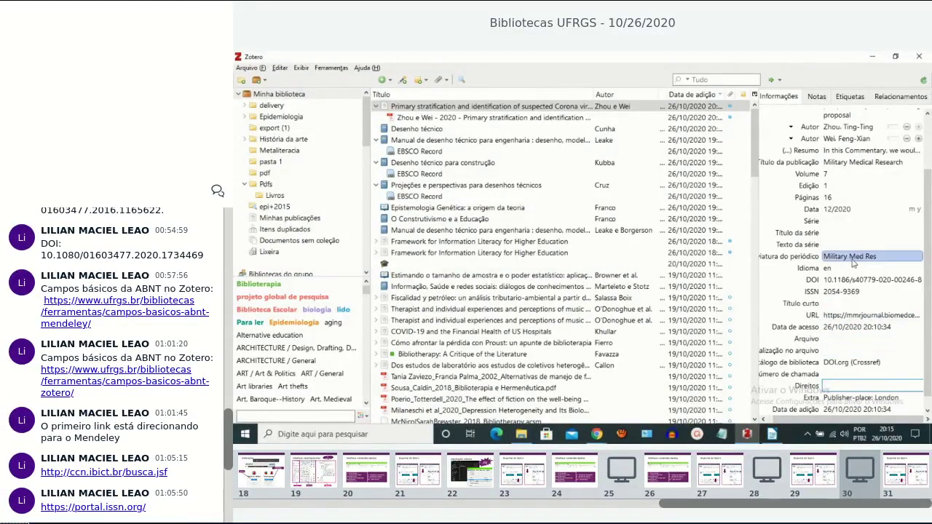
pyautogui.click(888, 321)
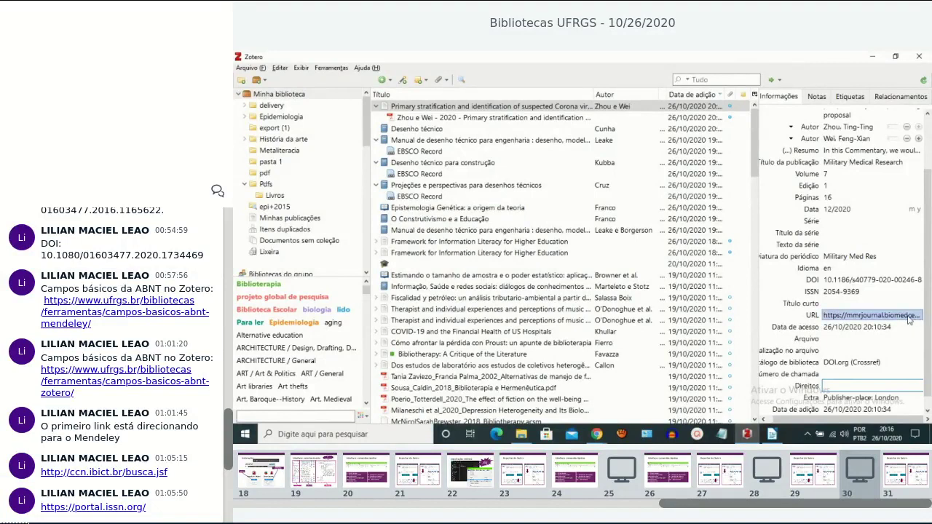
pyautogui.click(920, 327)
pyautogui.click(920, 326)
pyautogui.press('Return')
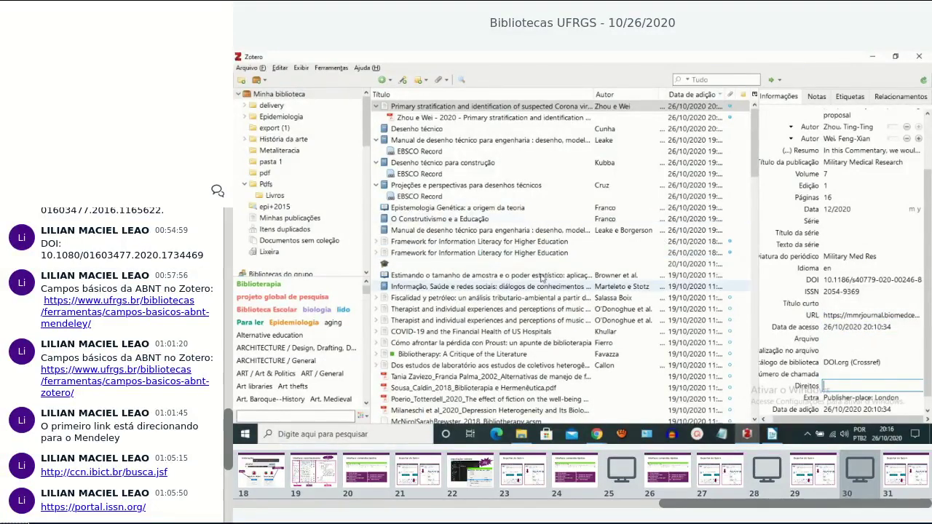
pyautogui.moveTo(596, 435)
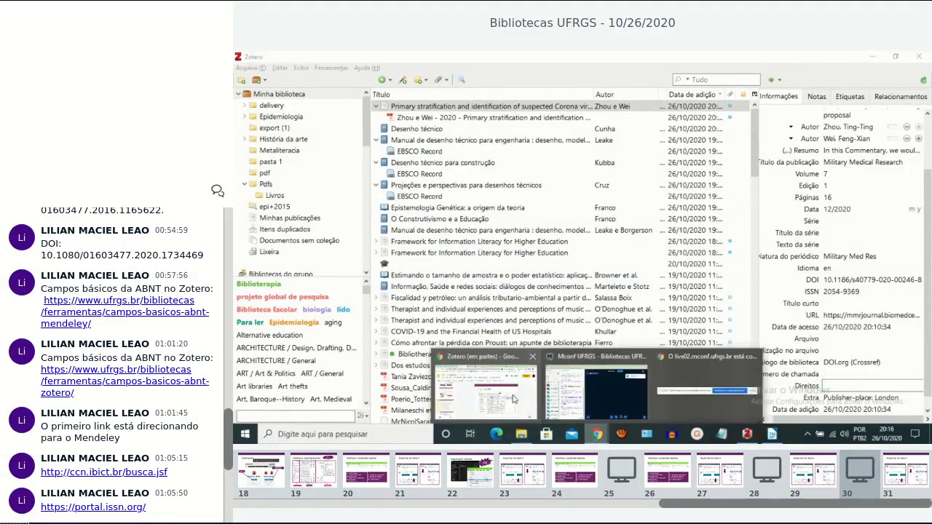
# Advance the Google Slides deck to slide 26, 'Inclusão de item manualmente', then return to Zotero.
pyautogui.click(559, 374)
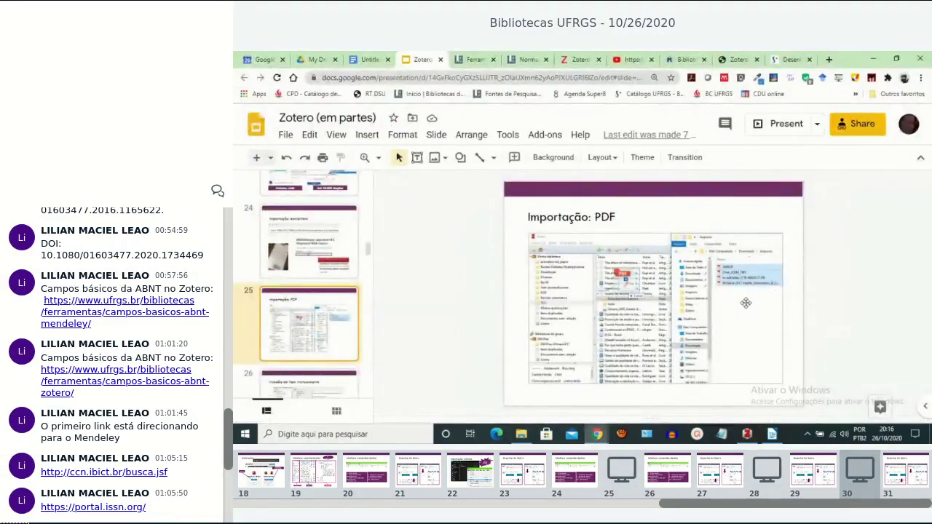
pyautogui.scroll(-3, 320, 313)
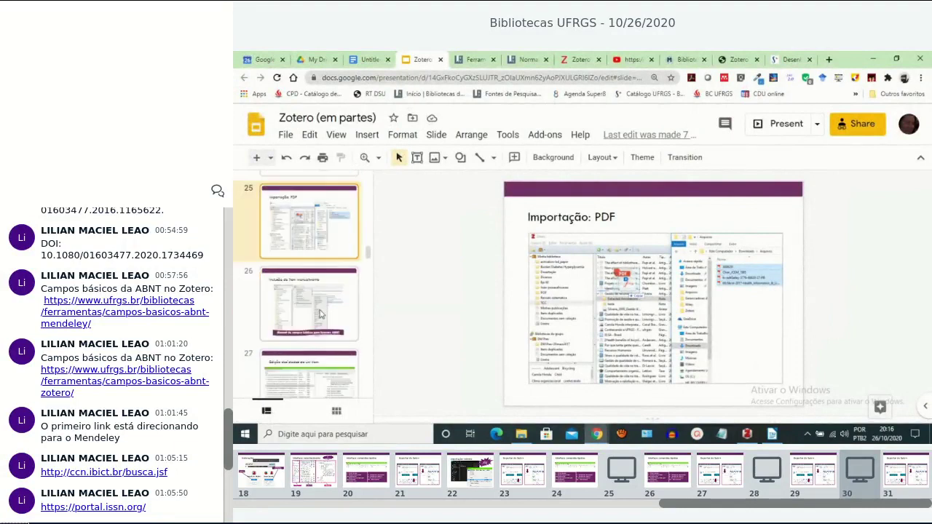
pyautogui.click(320, 313)
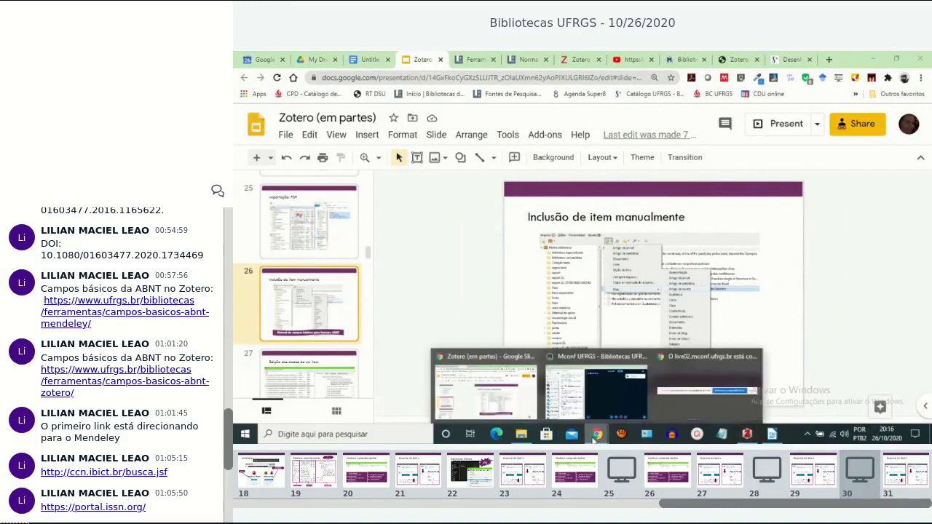
pyautogui.click(747, 434)
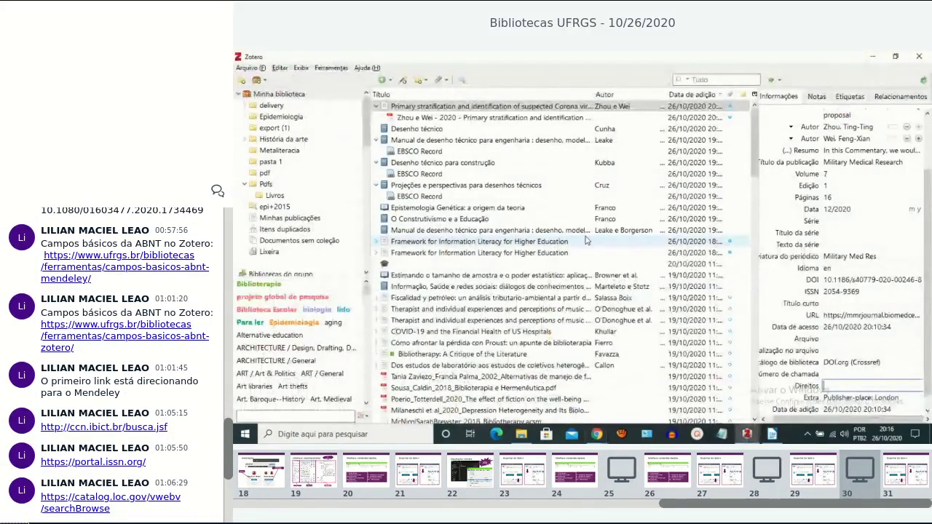
pyautogui.click(386, 81)
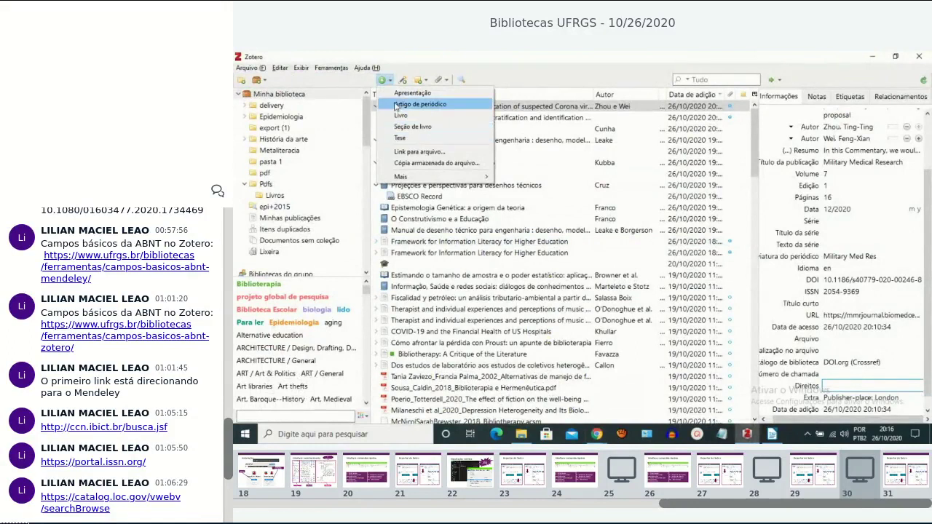
# Create a new empty Livro item from the Mais item types.
pyautogui.moveTo(406, 179)
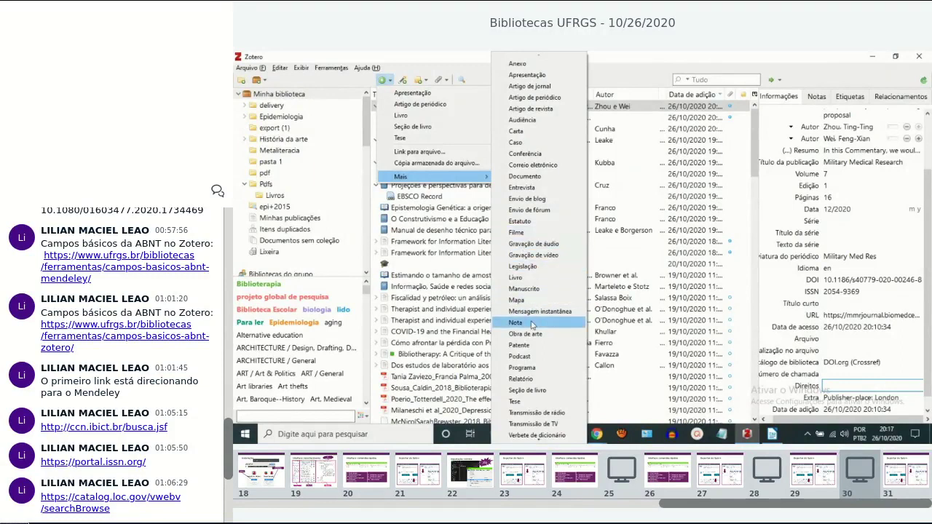
pyautogui.click(517, 279)
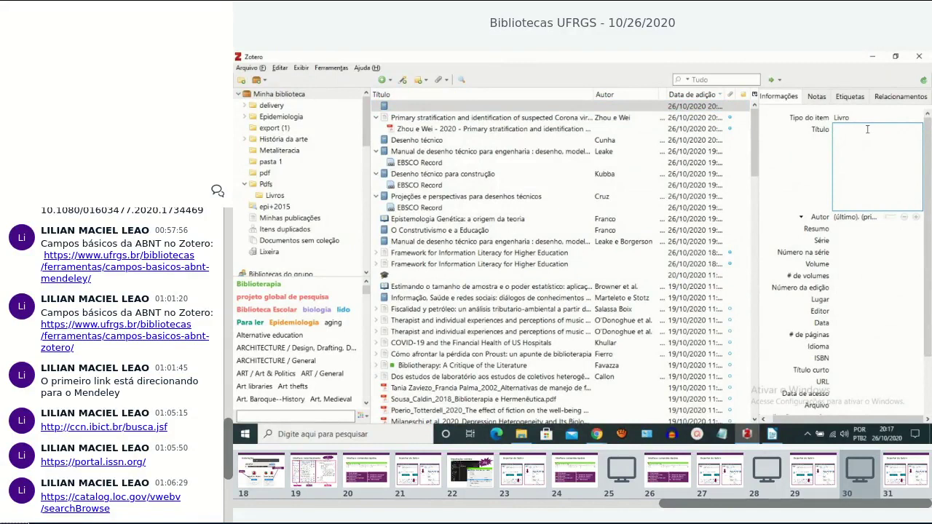
# Title the new book 'título do livro' and switch its Autor entry to a single full-name field.
pyautogui.write('título do livro')
pyautogui.click(856, 233)
pyautogui.click(873, 154)
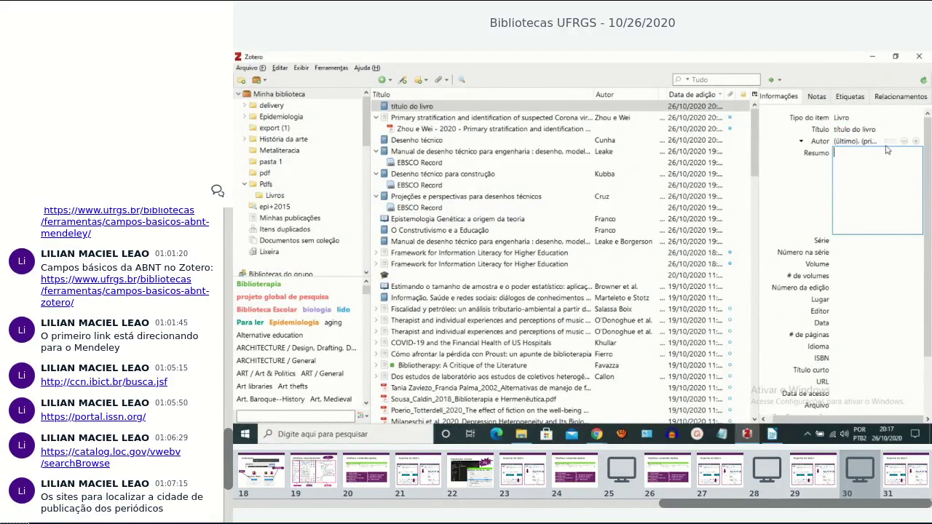
pyautogui.click(889, 142)
# Magnify the author field and toggle it between split and single full-name entry, ending on single.
pyautogui.press('super+plus')
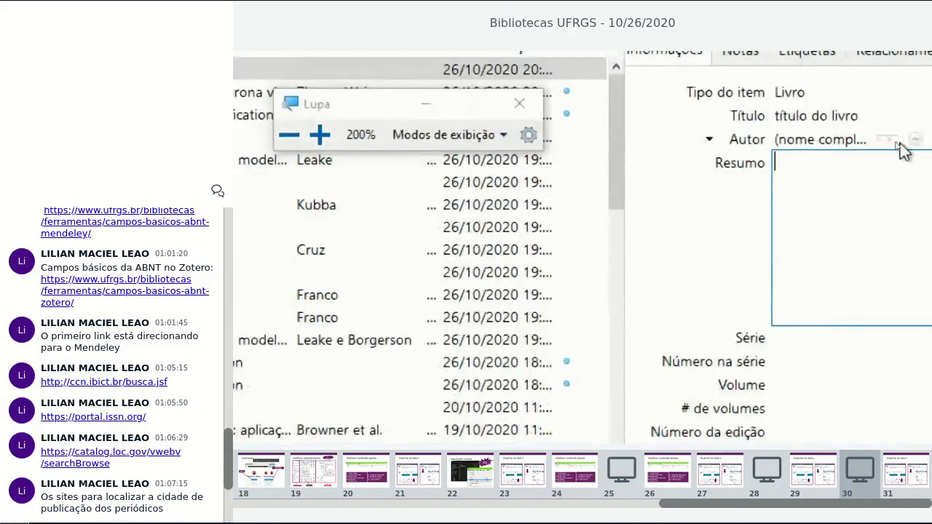
pyautogui.click(889, 142)
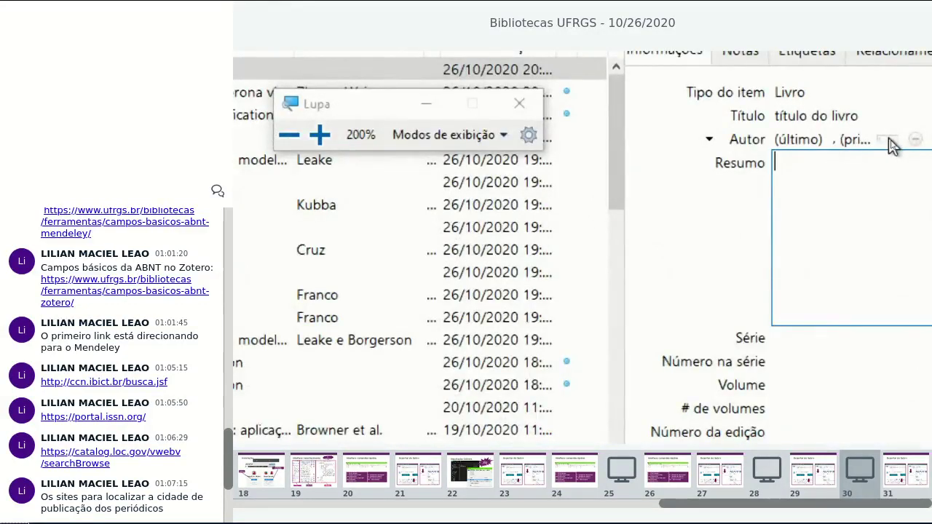
pyautogui.click(887, 141)
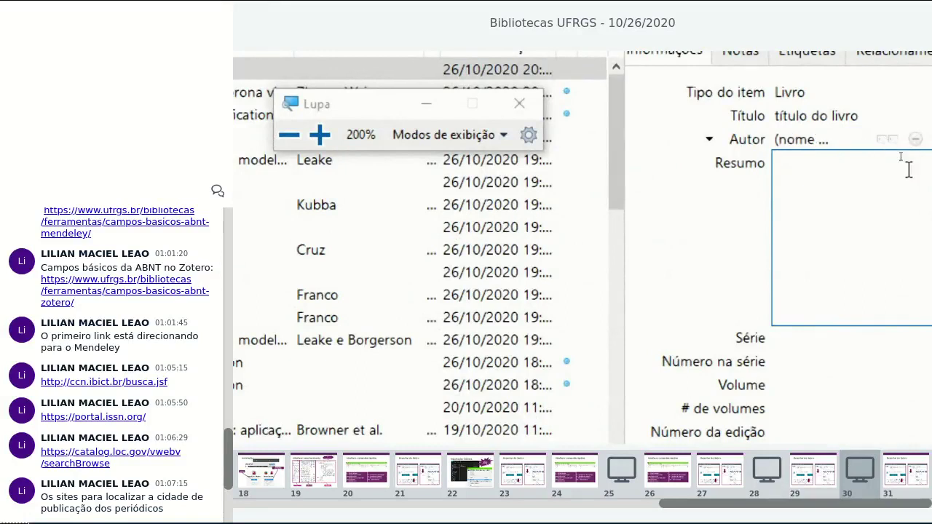
pyautogui.click(888, 140)
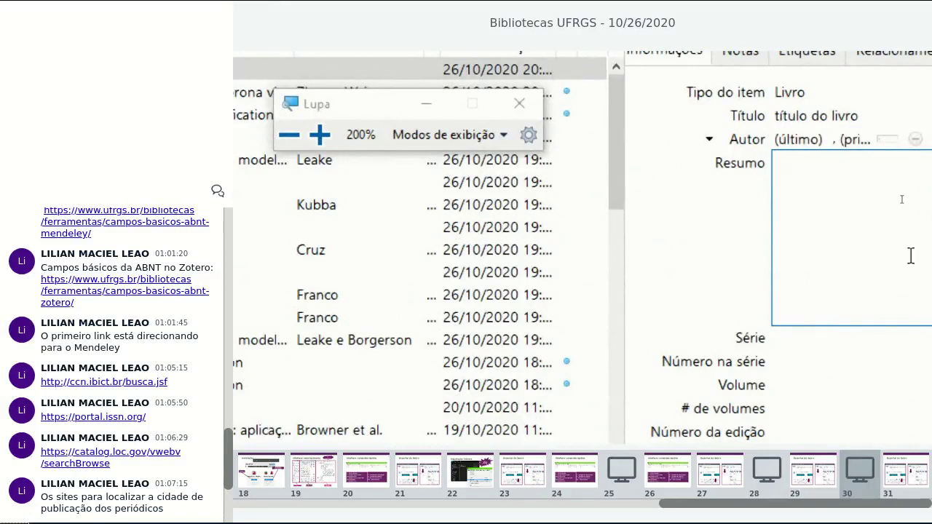
pyautogui.click(889, 139)
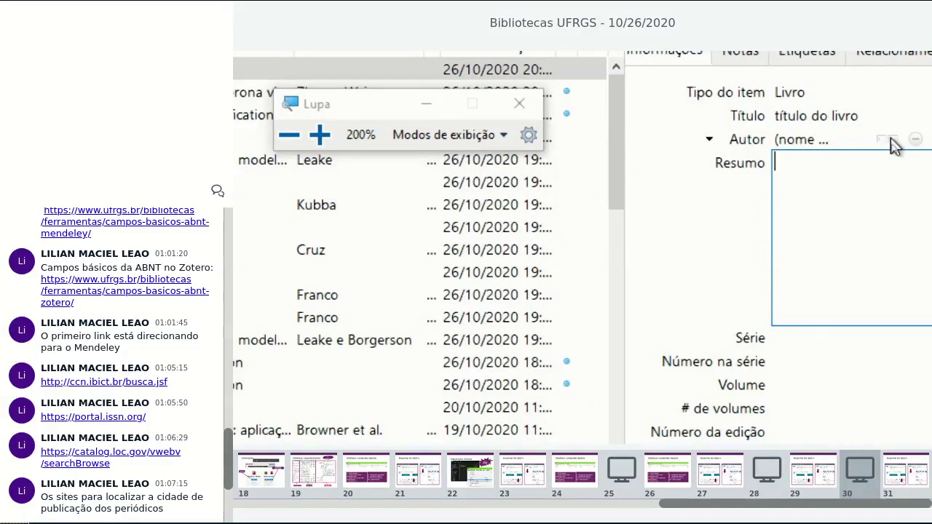
# Enter the author's full name, fixing typos, and save it as surname and first name.
pyautogui.click(793, 141)
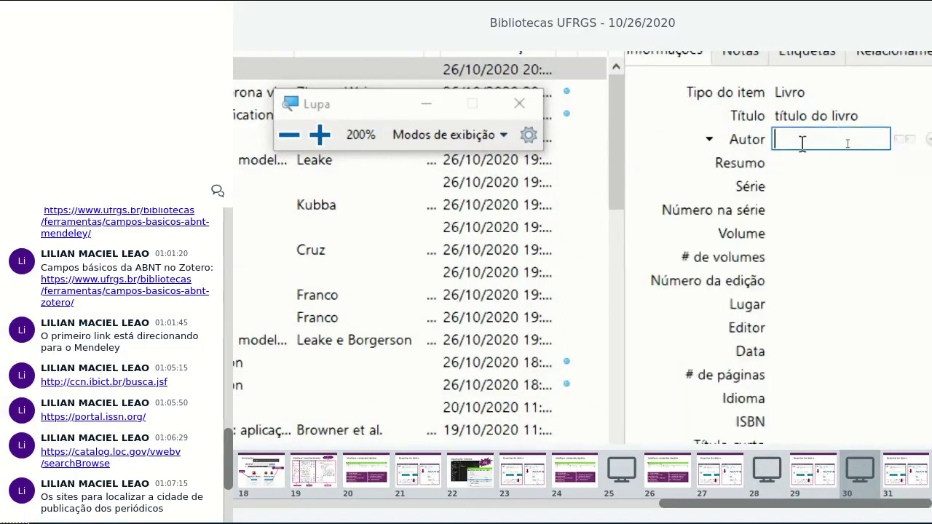
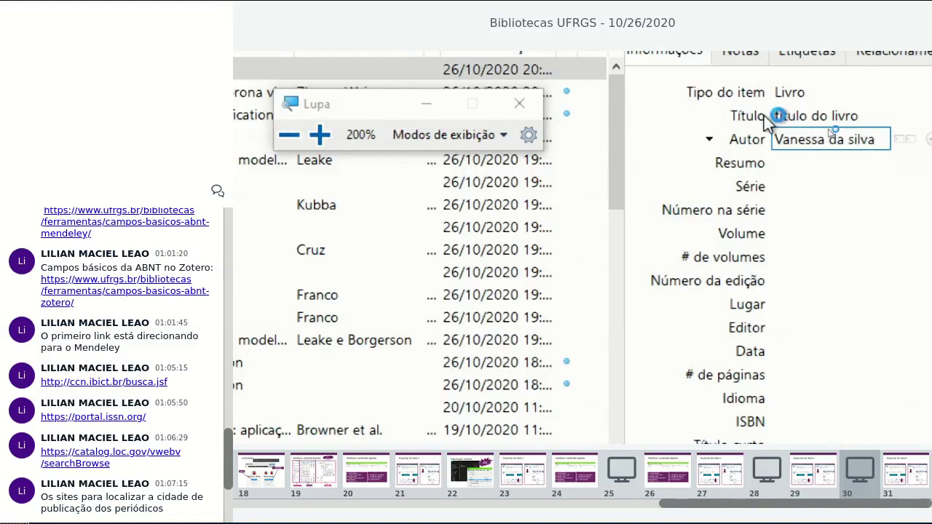
pyautogui.click(776, 117)
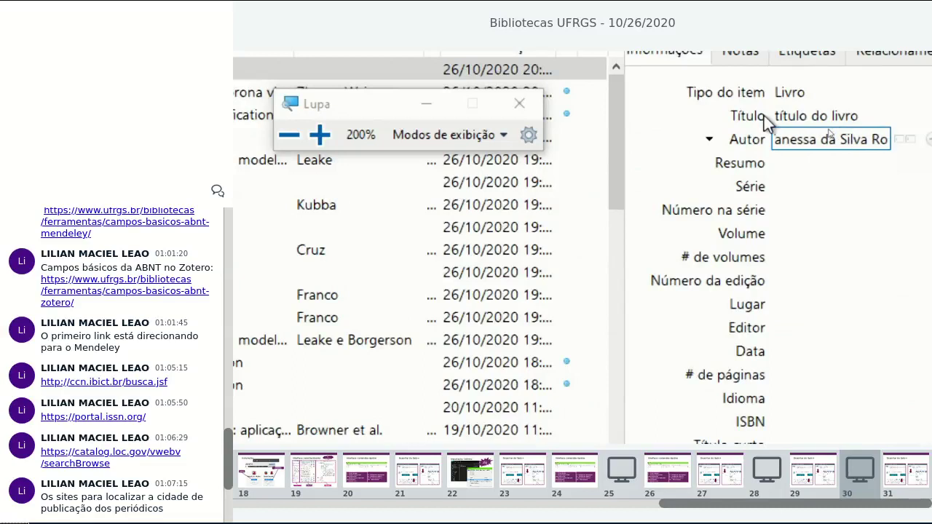
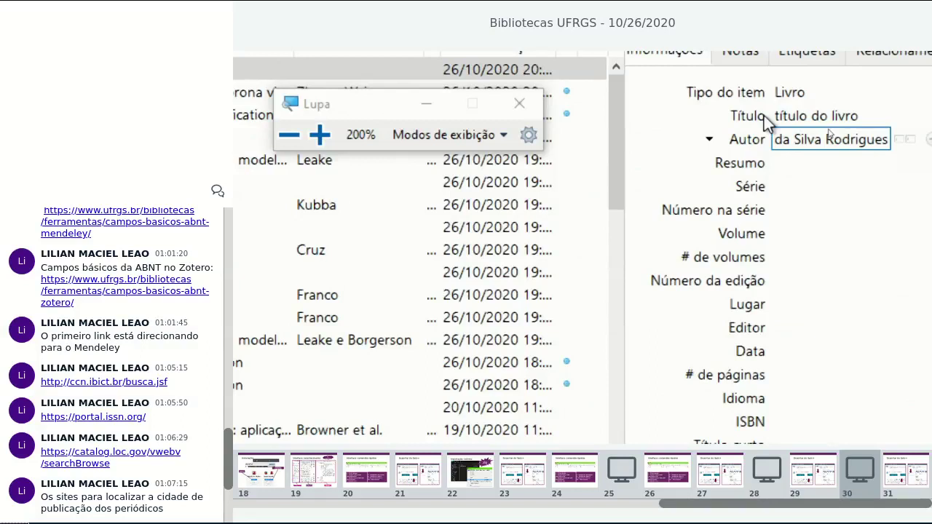
pyautogui.press('Tab')
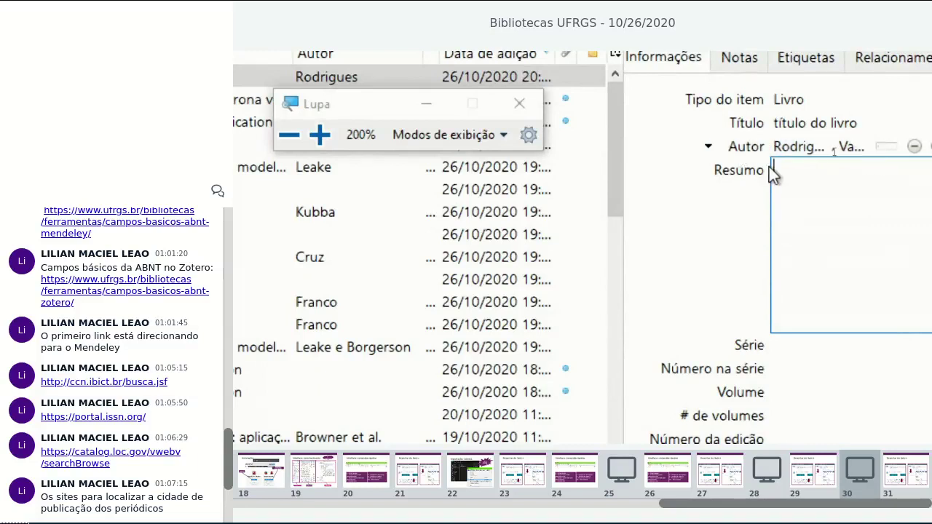
# Fill Resumo with 'jdjdjdj', step through Série, Lugar, Data and Idioma, and end magnification.
pyautogui.write('jdjdjdj')
pyautogui.click(784, 335)
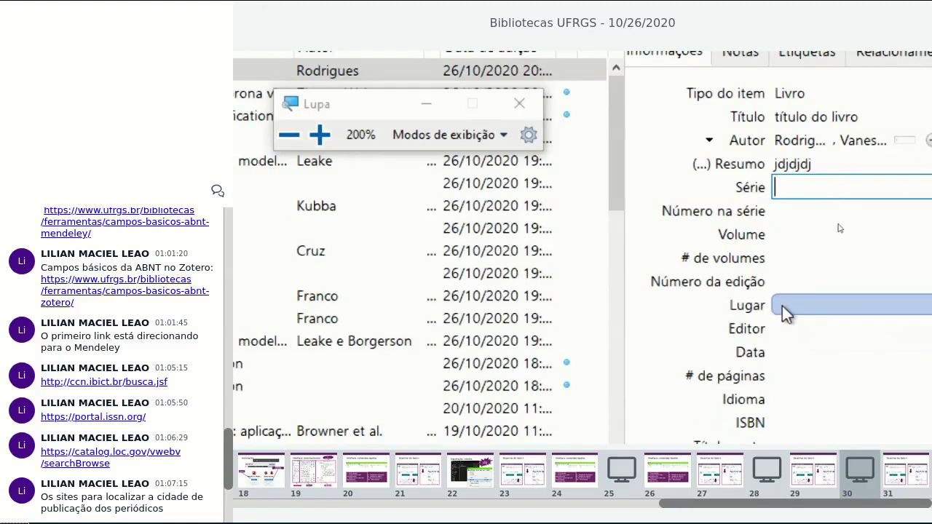
pyautogui.click(800, 308)
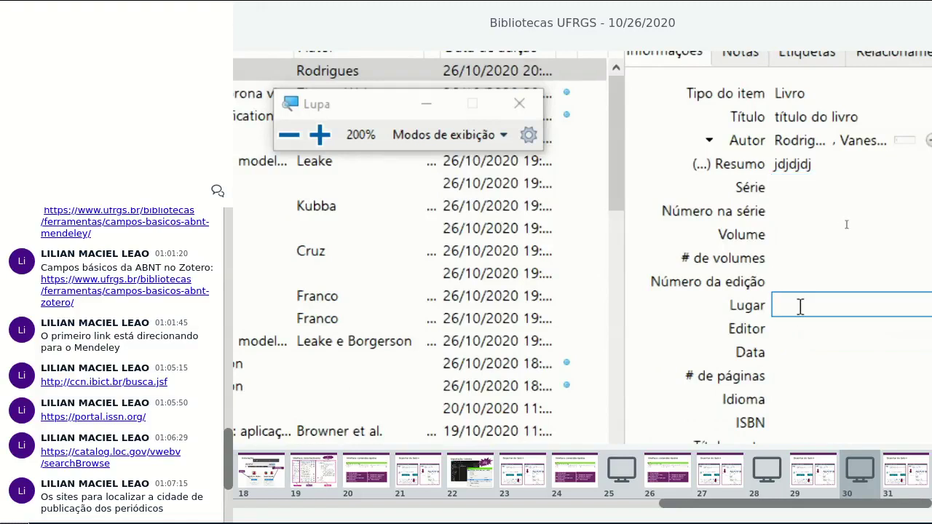
pyautogui.click(782, 351)
pyautogui.click(805, 399)
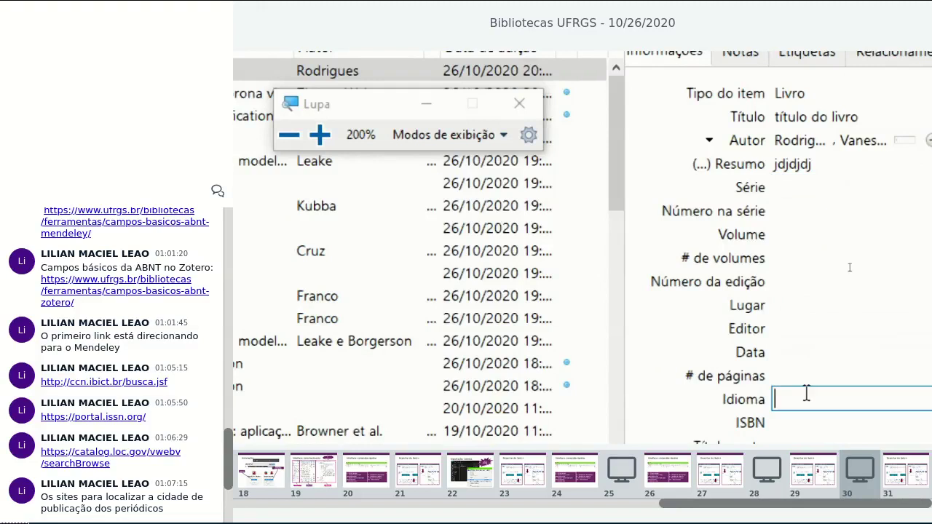
pyautogui.click(519, 103)
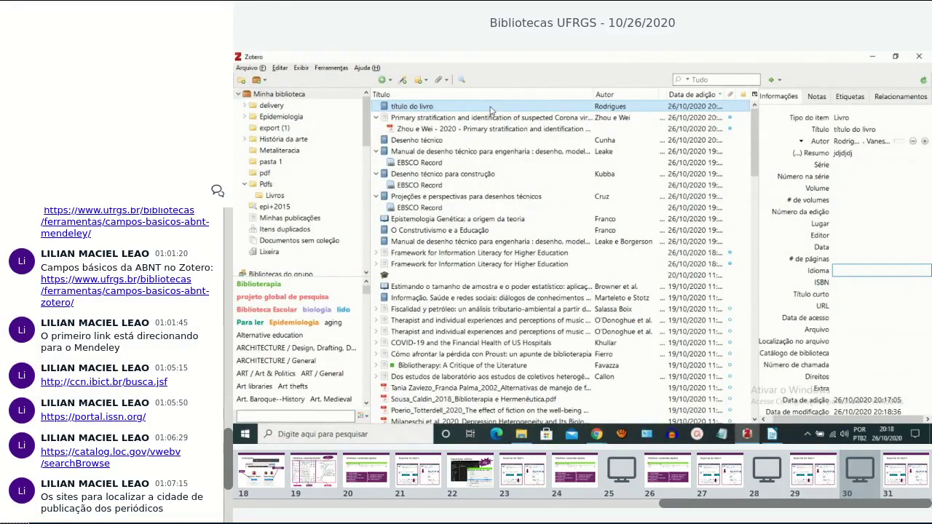
# Move the 'título do livro' item to the trash and confirm.
pyautogui.rightClick(490, 110)
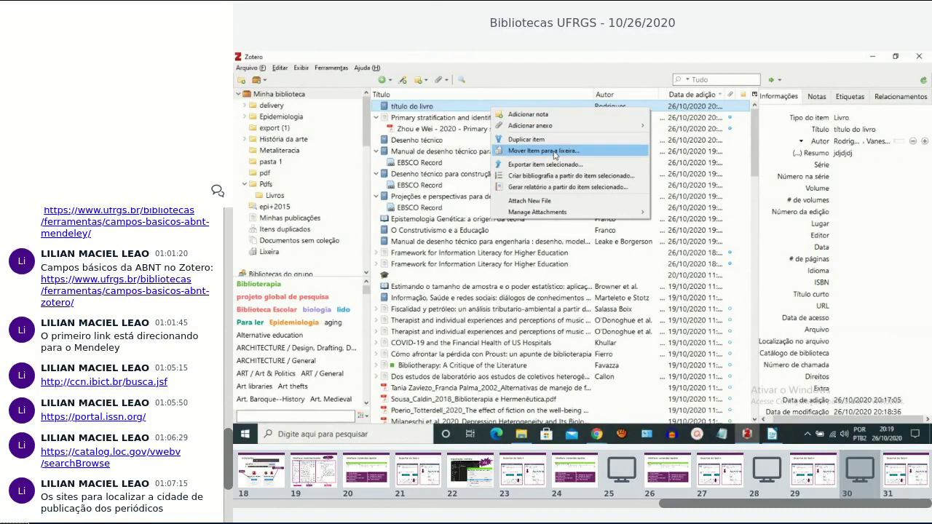
pyautogui.click(554, 150)
pyautogui.click(562, 255)
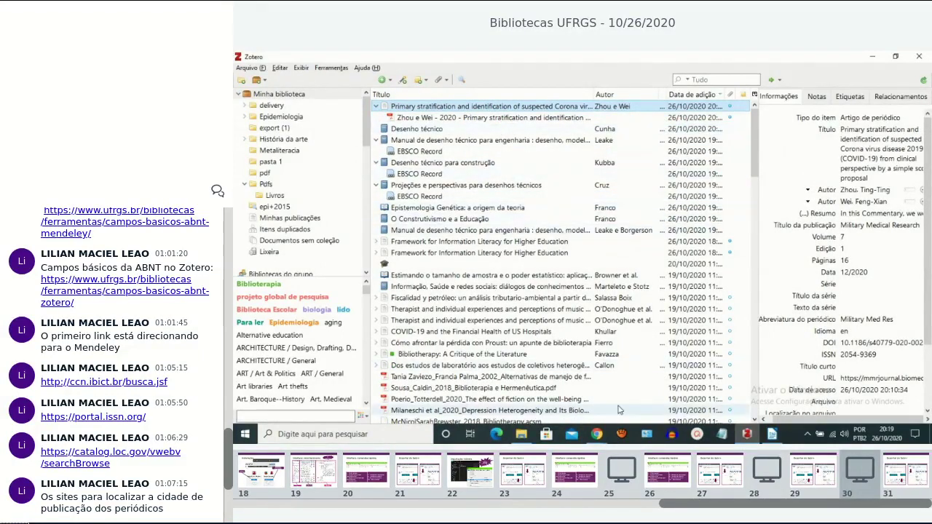
# Advance the slides to slide 27, 'Edição dos dados de um item', then return to Zotero.
pyautogui.moveTo(596, 435)
pyautogui.click(473, 368)
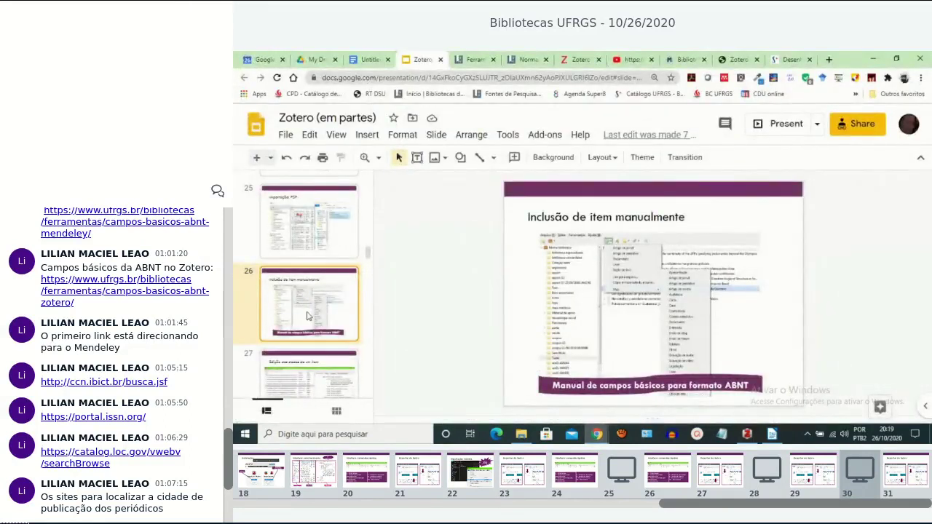
pyautogui.scroll(-2, 306, 315)
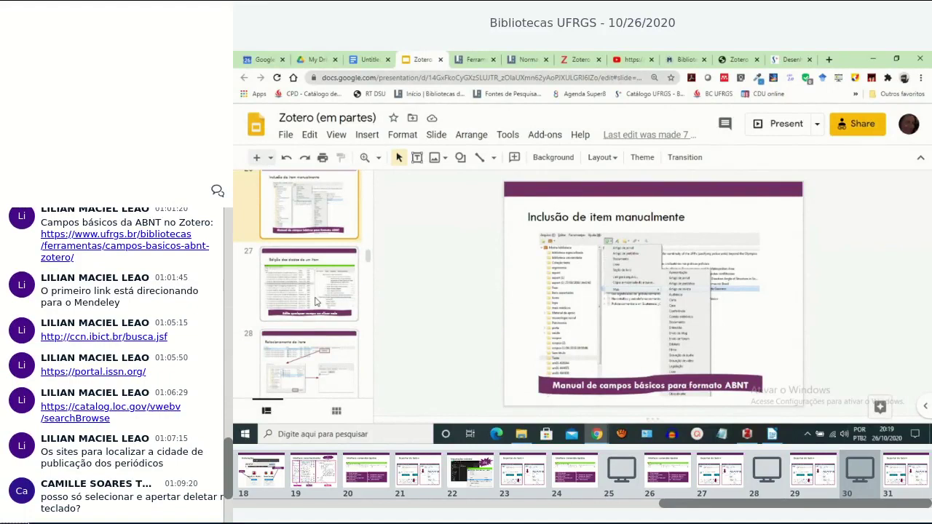
pyautogui.click(316, 302)
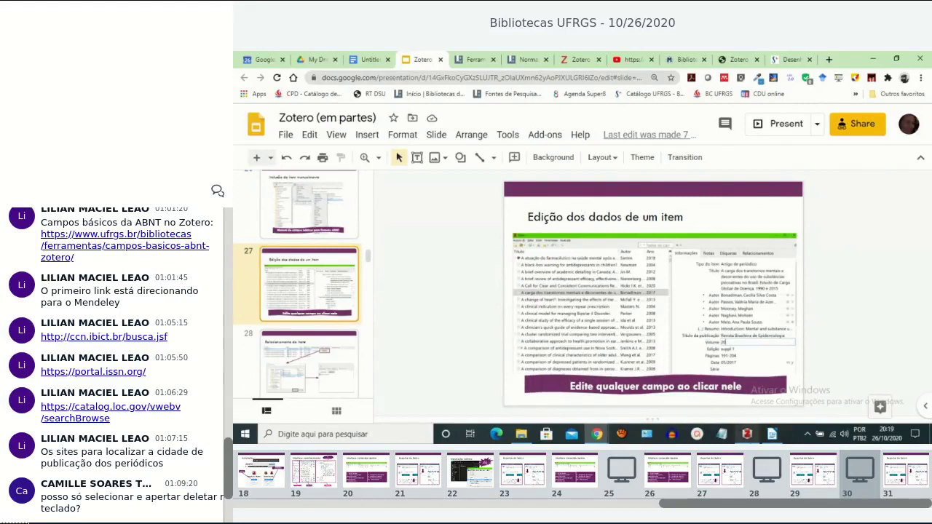
pyautogui.click(747, 434)
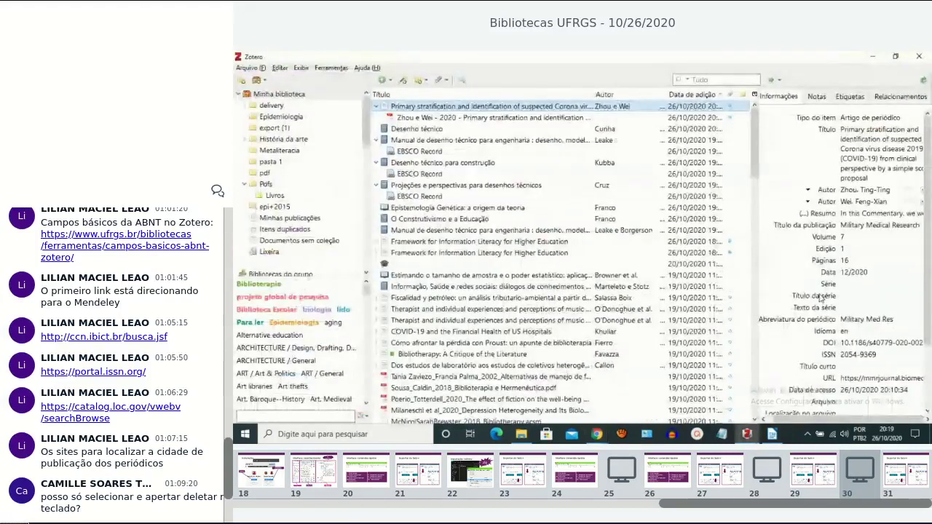
# Show context menus for Desenho técnico and Projeções e perspectivas while switching between library and História da arte.
pyautogui.rightClick(419, 131)
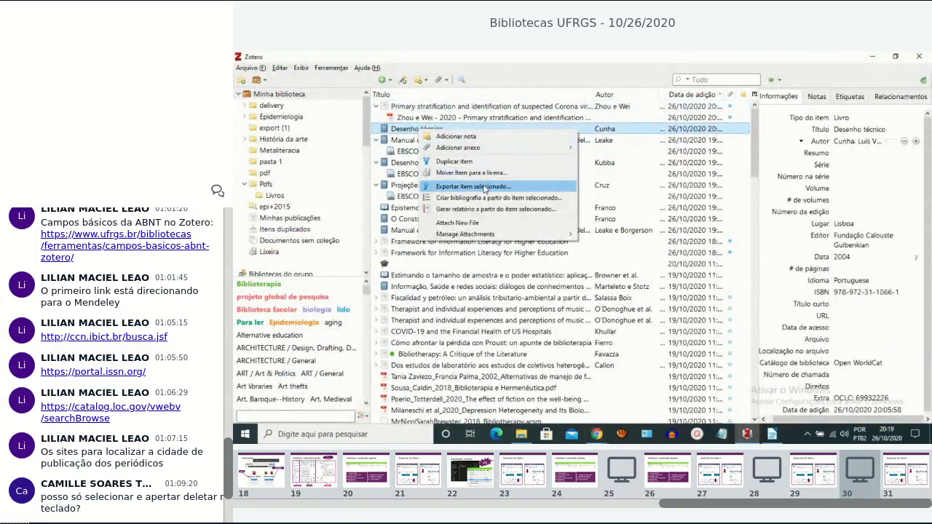
pyautogui.click(280, 141)
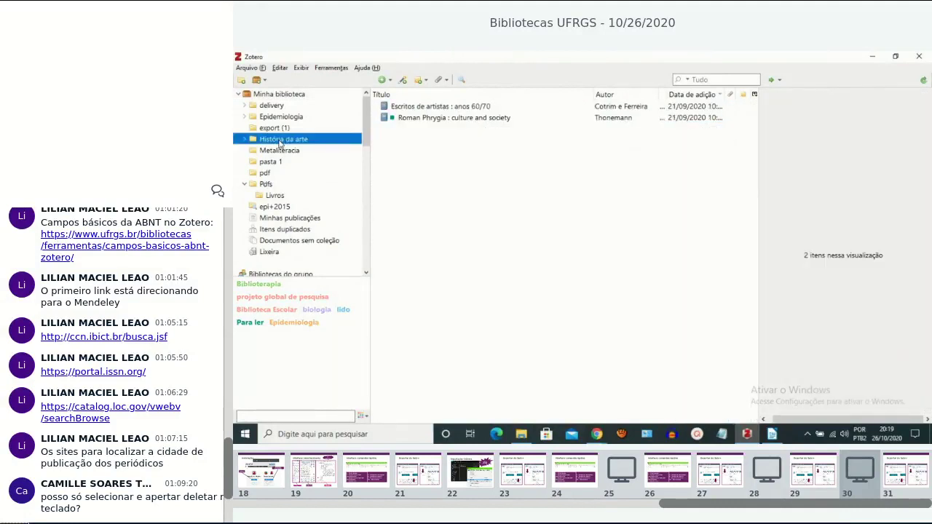
pyautogui.click(297, 100)
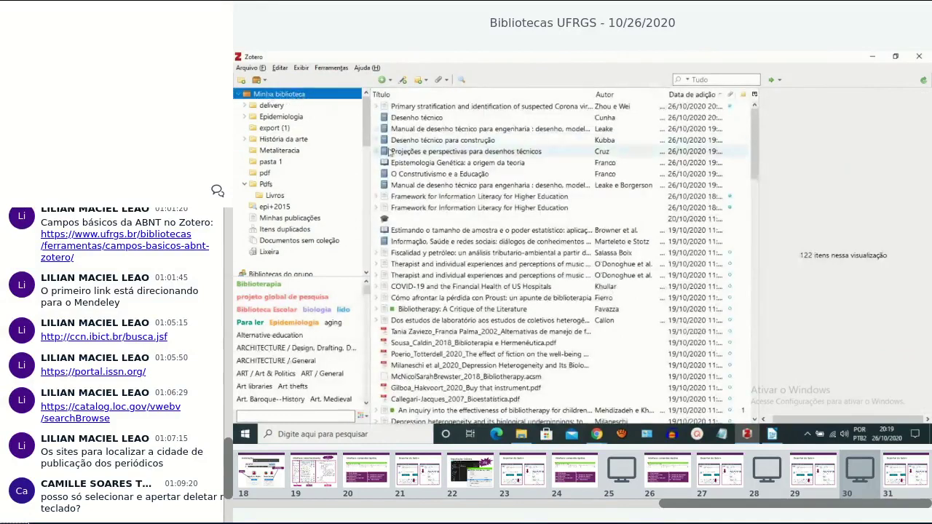
pyautogui.rightClick(424, 155)
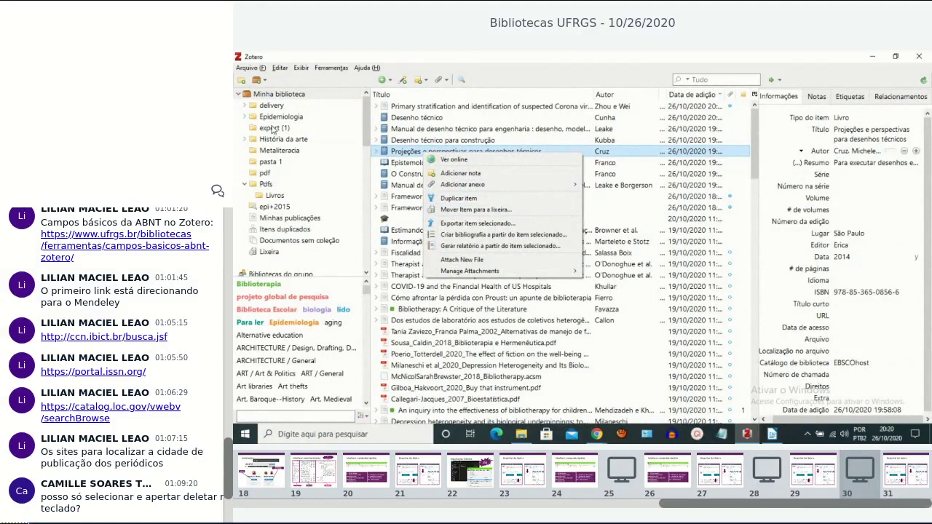
pyautogui.click(275, 144)
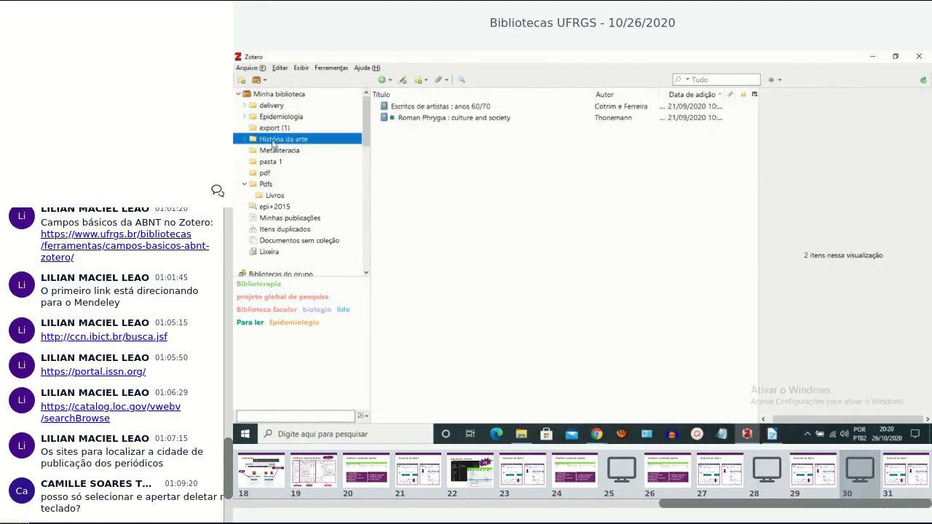
# Show the Escritos de artistas context menu, toggle library and História da arte, then select Roman Phrygia.
pyautogui.rightClick(425, 107)
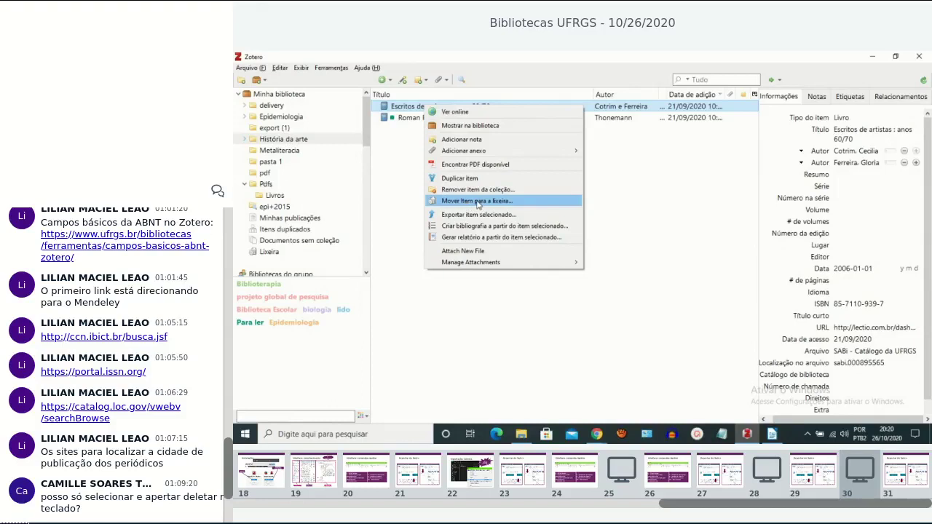
pyautogui.click(296, 96)
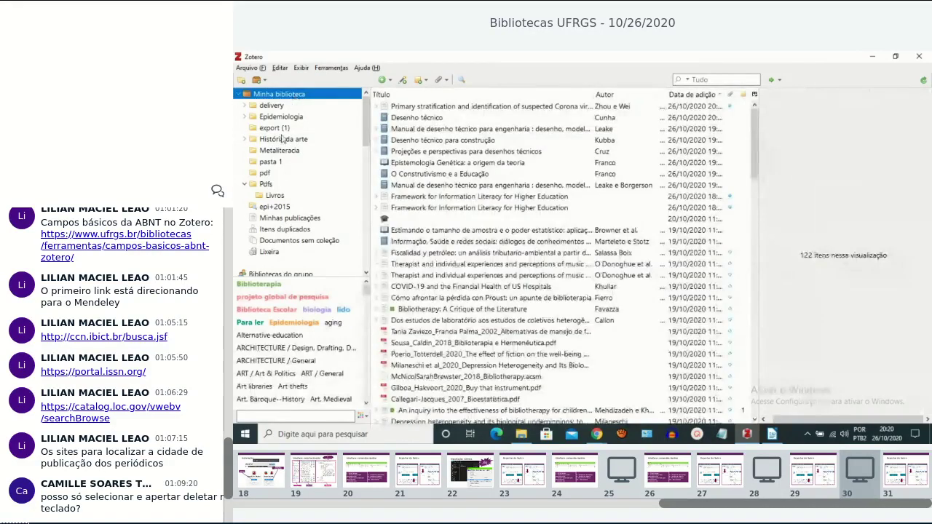
pyautogui.click(283, 141)
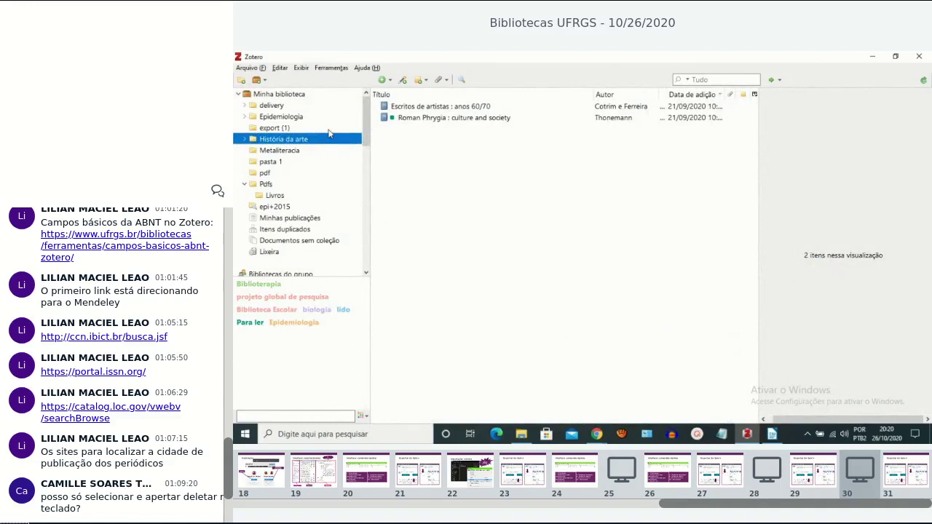
pyautogui.click(302, 96)
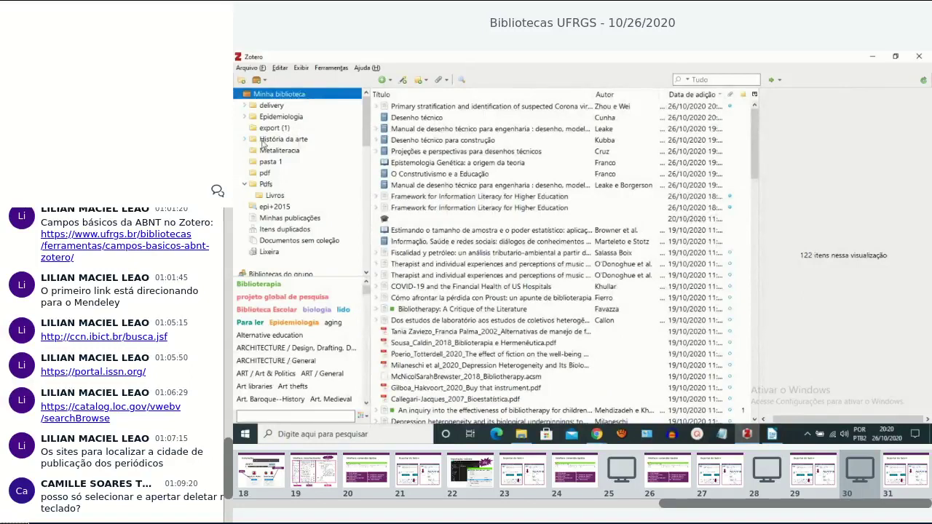
pyautogui.click(266, 143)
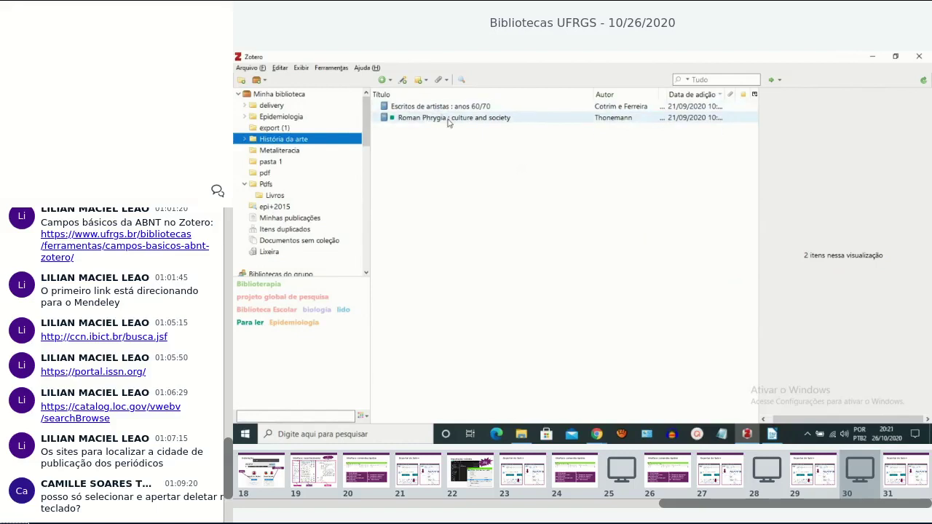
pyautogui.click(448, 118)
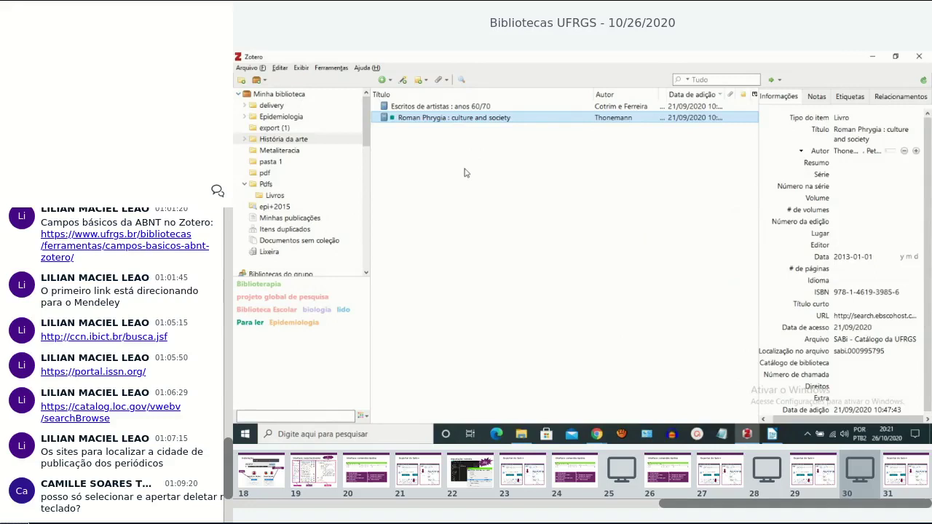
# Try removing an item from the História da arte collection, highlight 'dessa coleção', and cancel.
pyautogui.press('Delete')
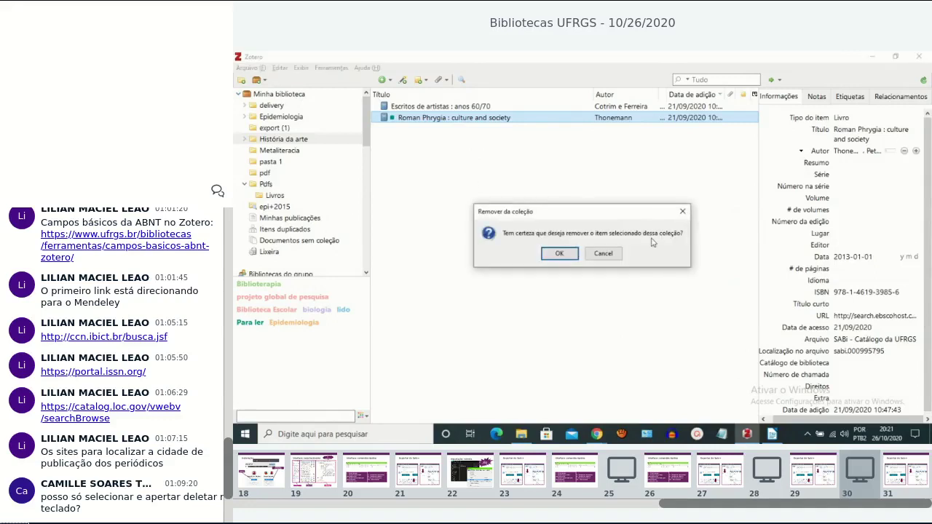
pyautogui.moveTo(642, 232); pyautogui.dragTo(677, 232)
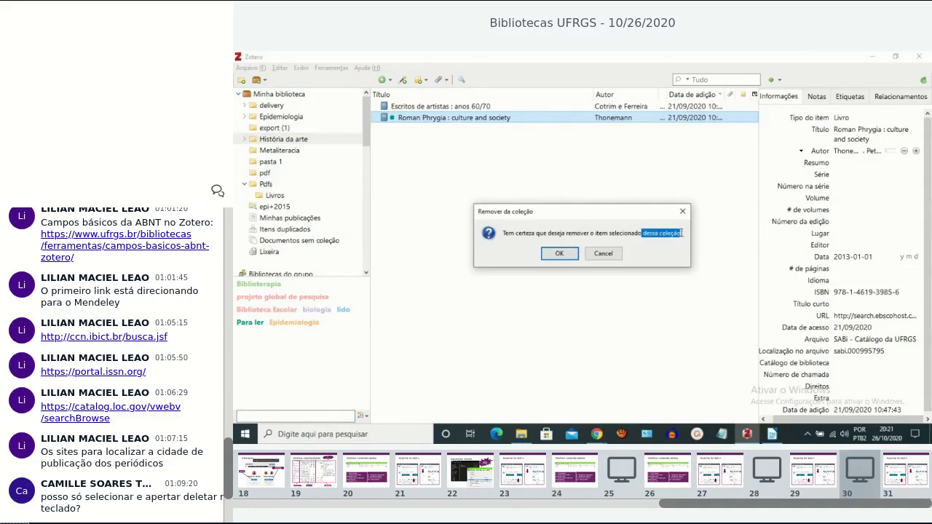
pyautogui.click(610, 254)
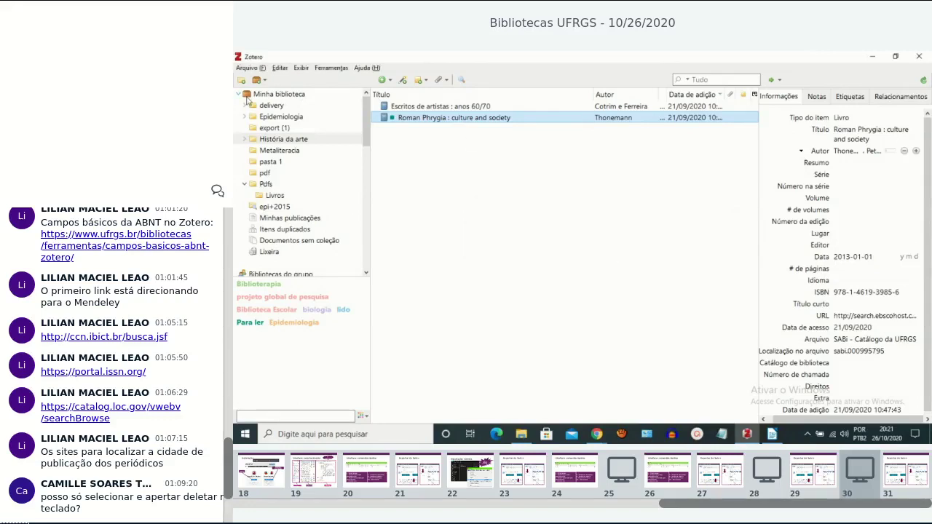
# In the whole library, try trashing Manual de desenho técnico para engenharia, then cancel to keep it.
pyautogui.click(288, 96)
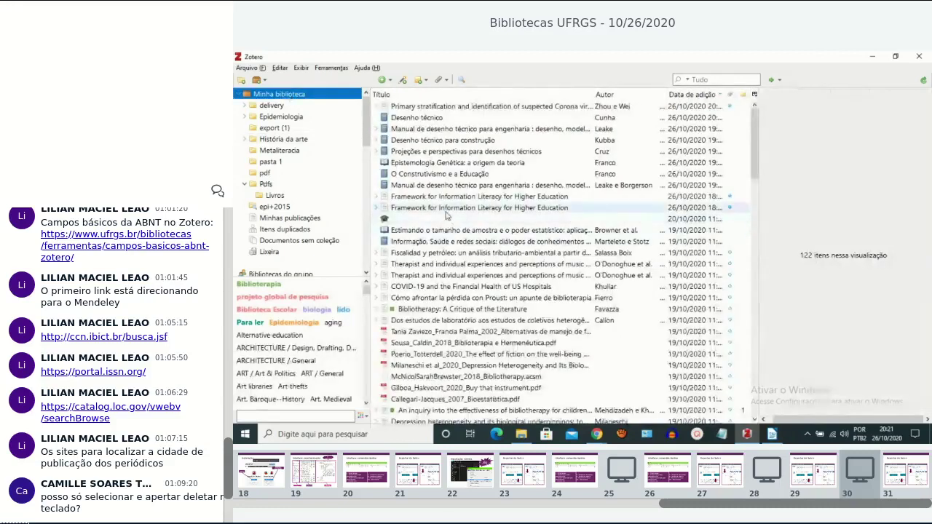
pyautogui.click(442, 186)
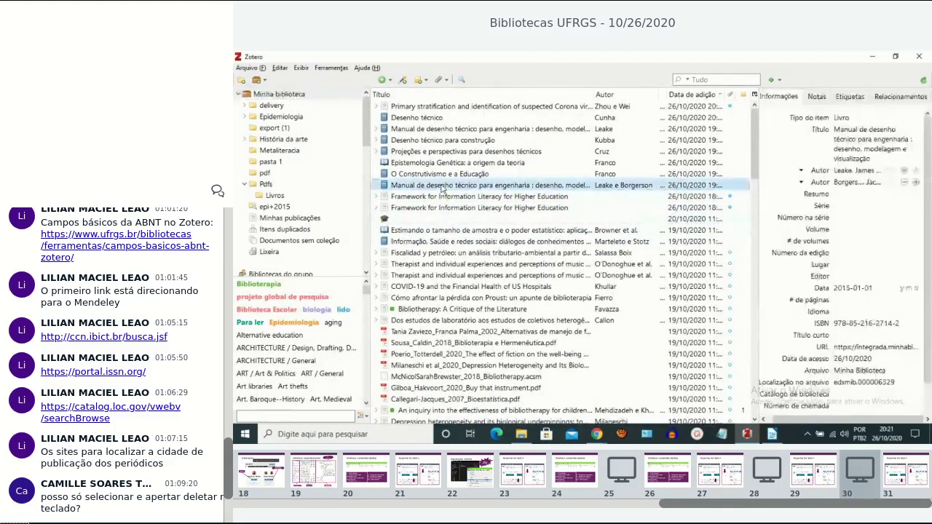
pyautogui.press('Delete')
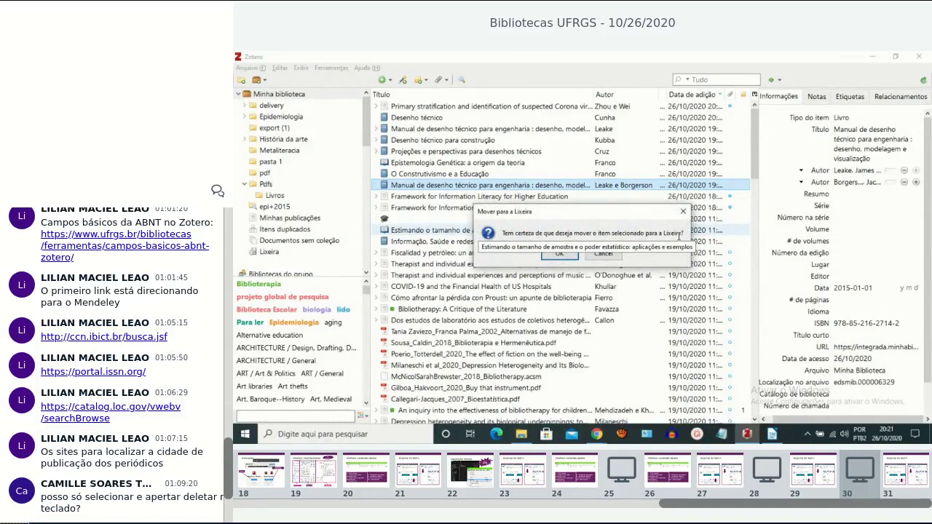
pyautogui.click(684, 212)
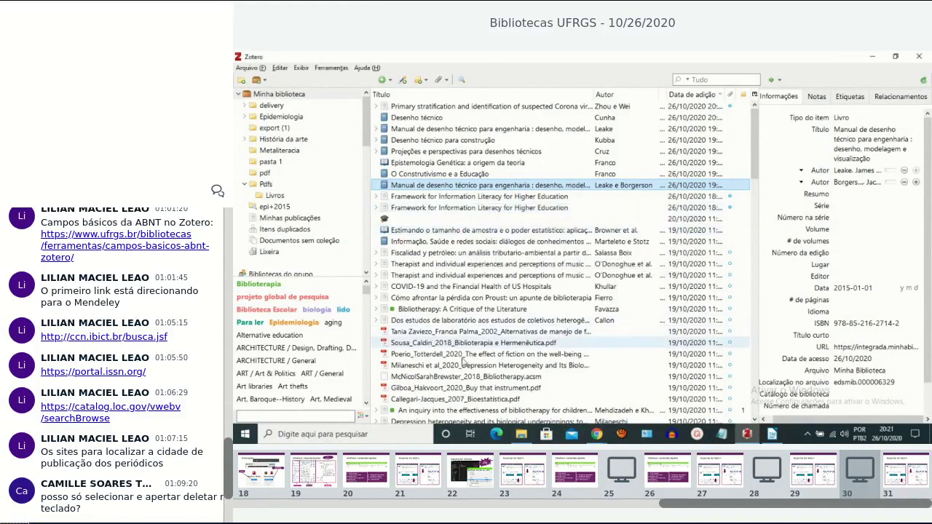
pyautogui.moveTo(597, 434)
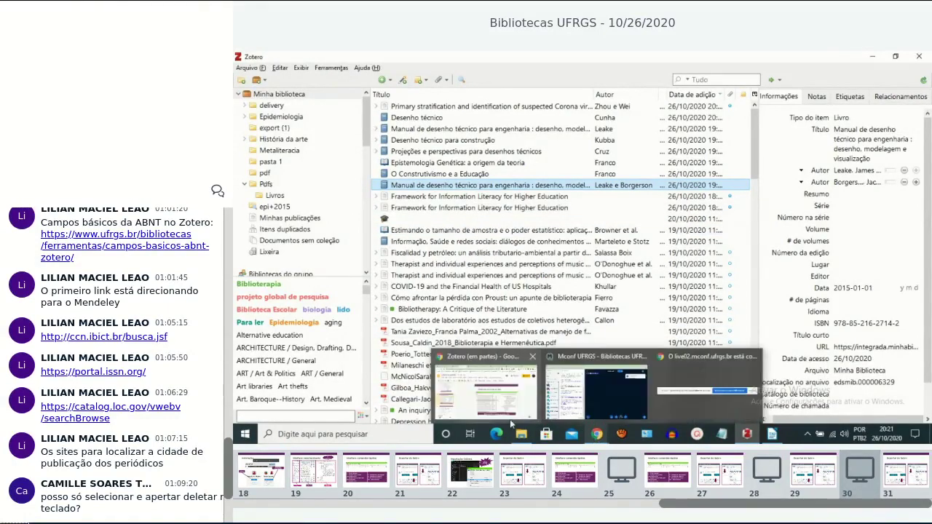
pyautogui.click(510, 419)
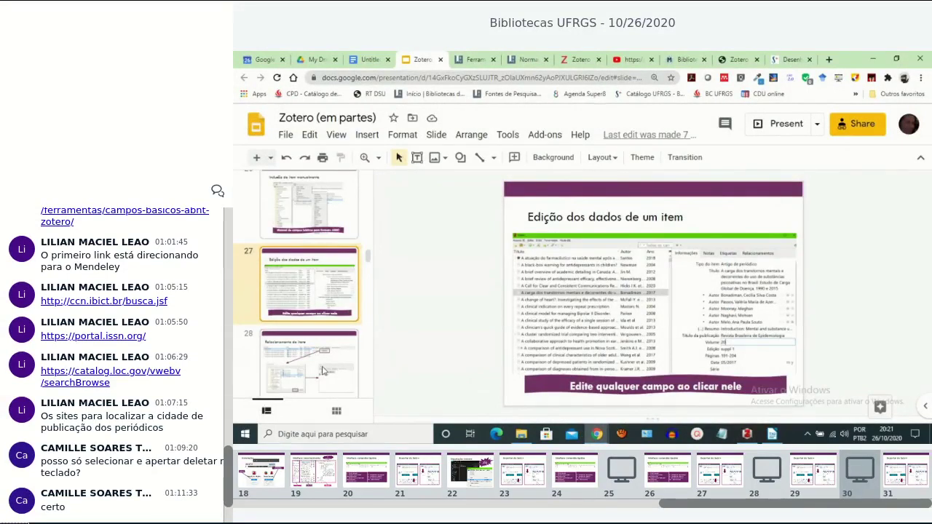
pyautogui.click(323, 371)
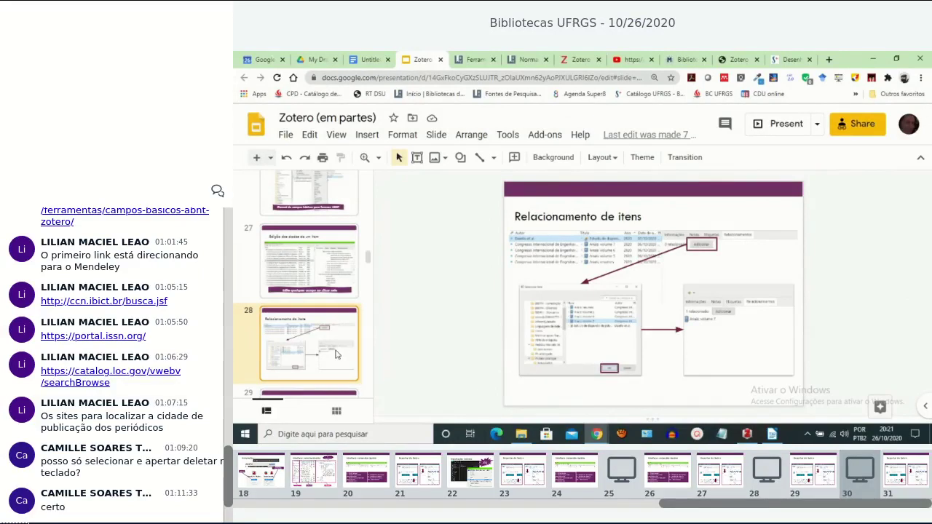
pyautogui.scroll(-2, 320, 339)
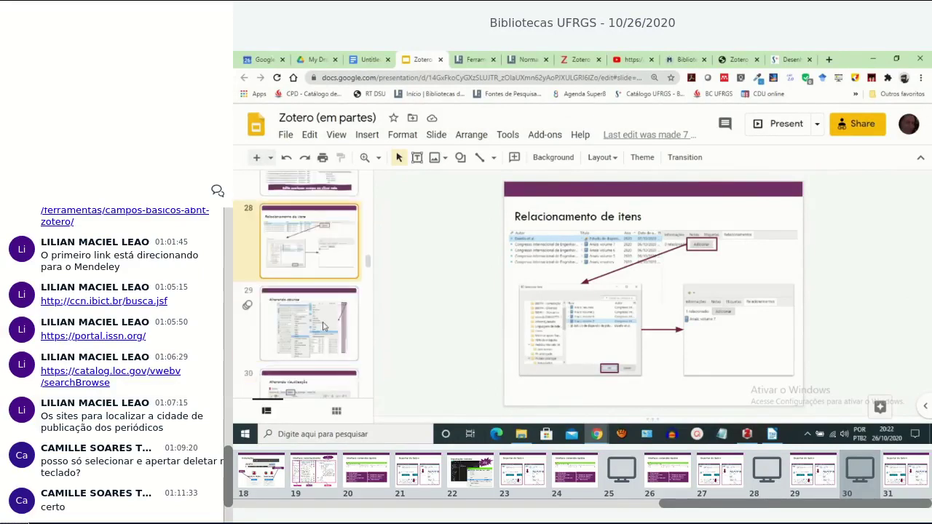
pyautogui.click(321, 333)
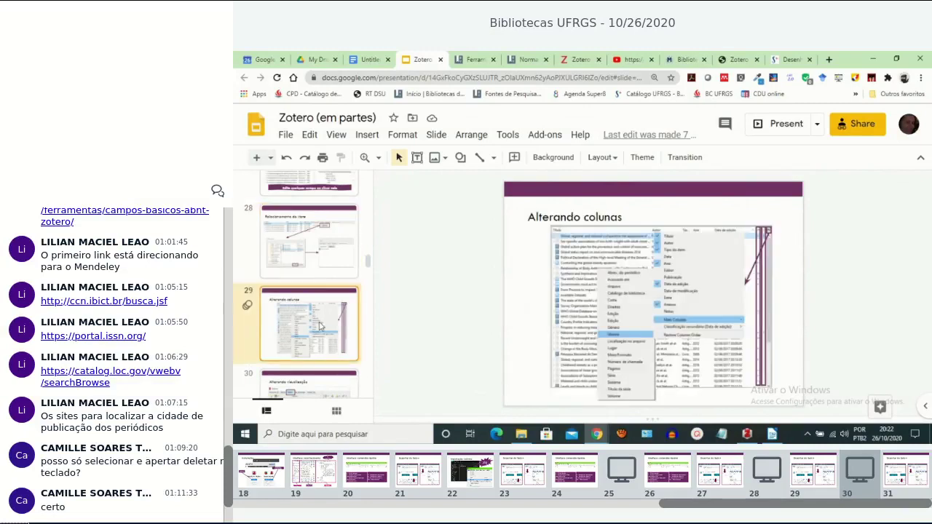
pyautogui.click(306, 256)
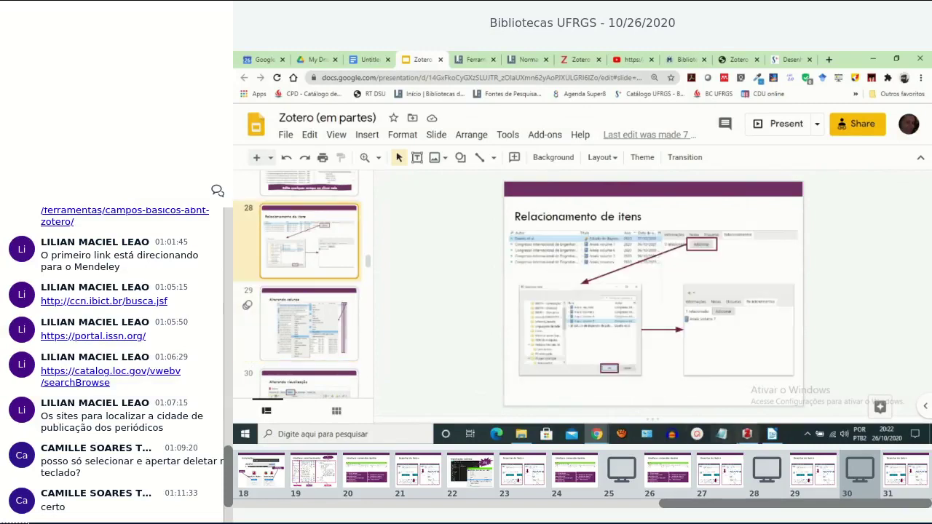
pyautogui.click(748, 435)
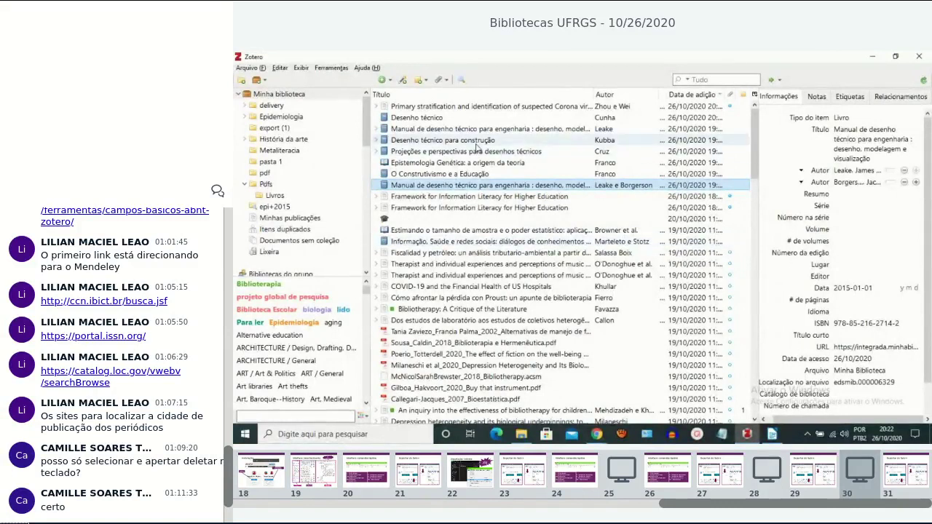
# Compare the section Epistemologia Genética: a origem da teoria with its book O Construtivismo e a Educação, ending on the section.
pyautogui.click(399, 165)
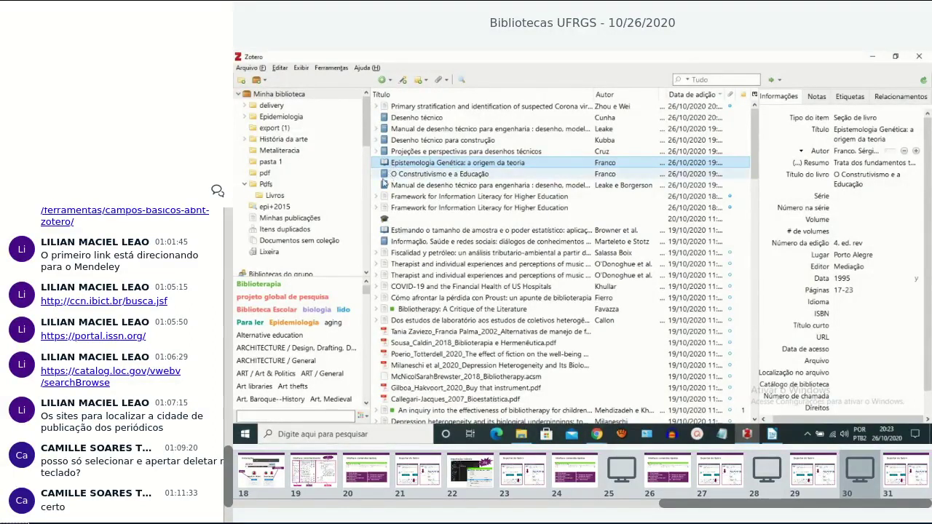
pyautogui.click(420, 175)
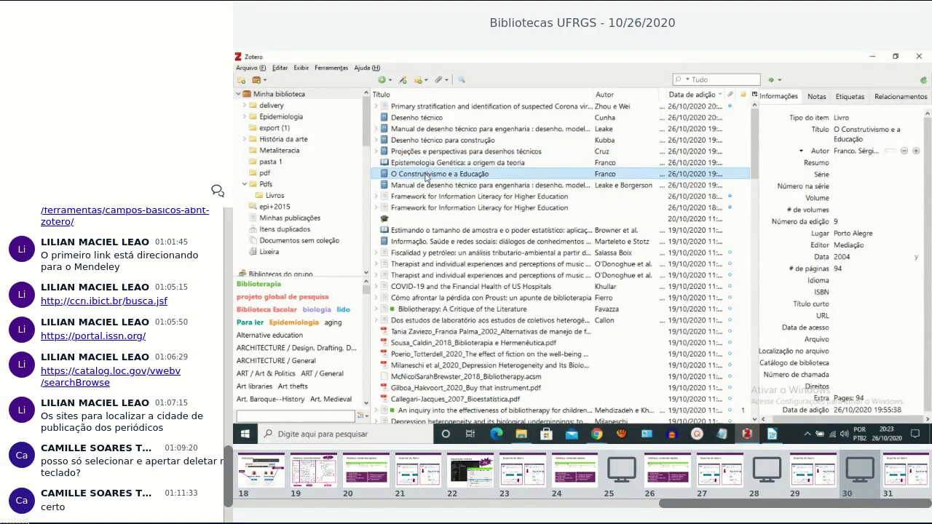
pyautogui.click(414, 163)
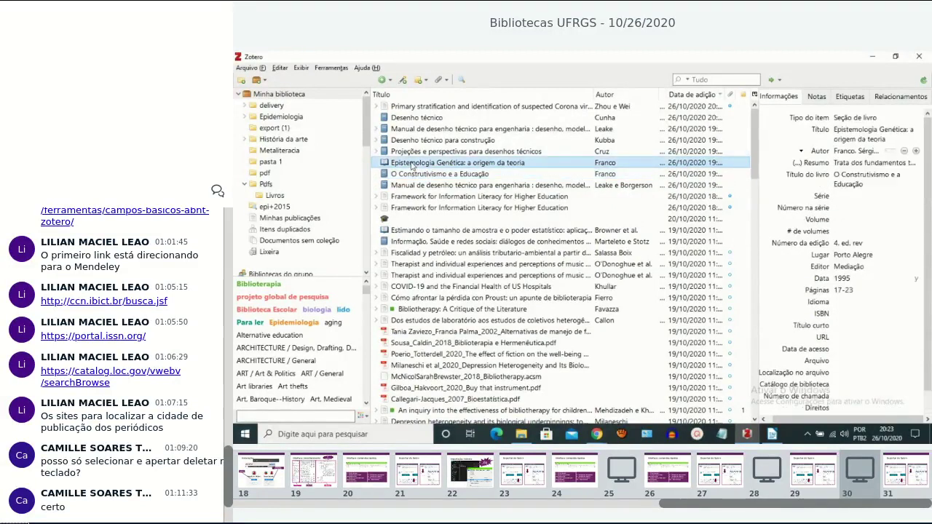
# Relate Epistemologia Genética to O Construtivismo e a Educação, searching 'frac' by title, author and year.
pyautogui.click(910, 99)
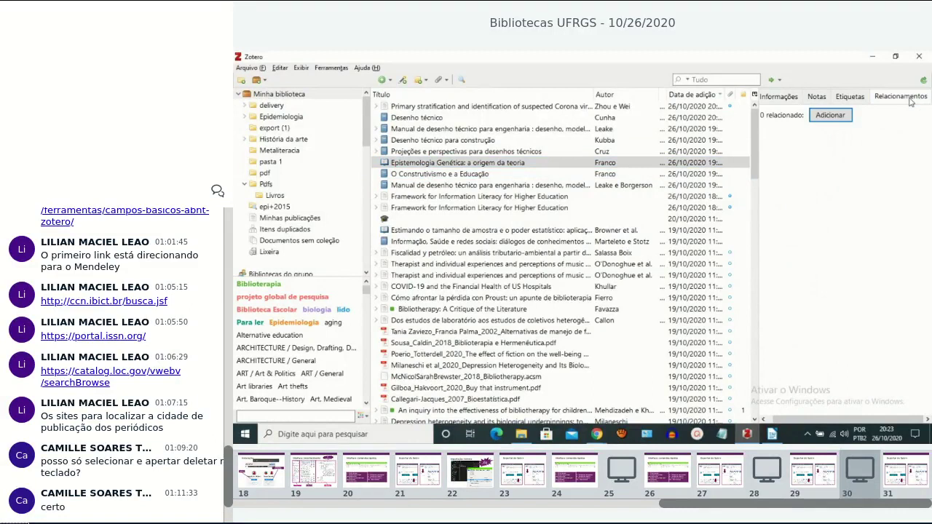
pyautogui.click(826, 119)
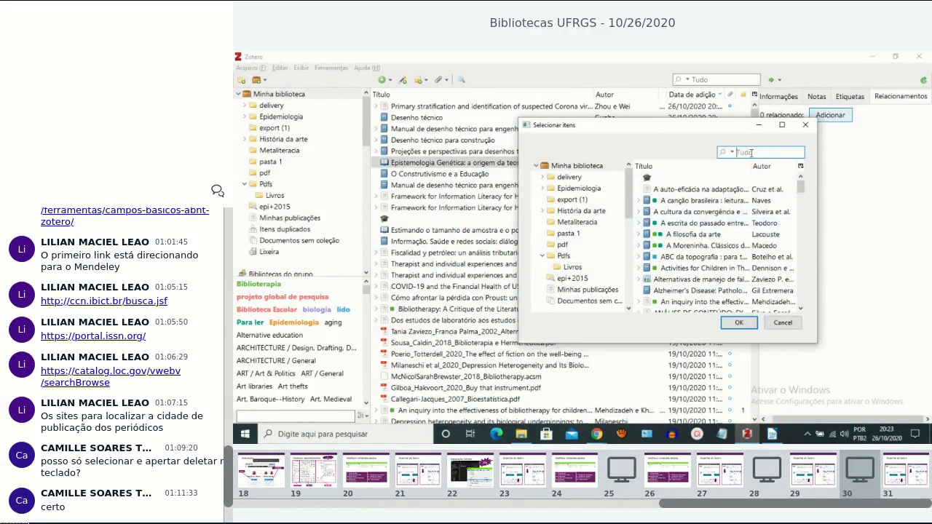
pyautogui.click(732, 153)
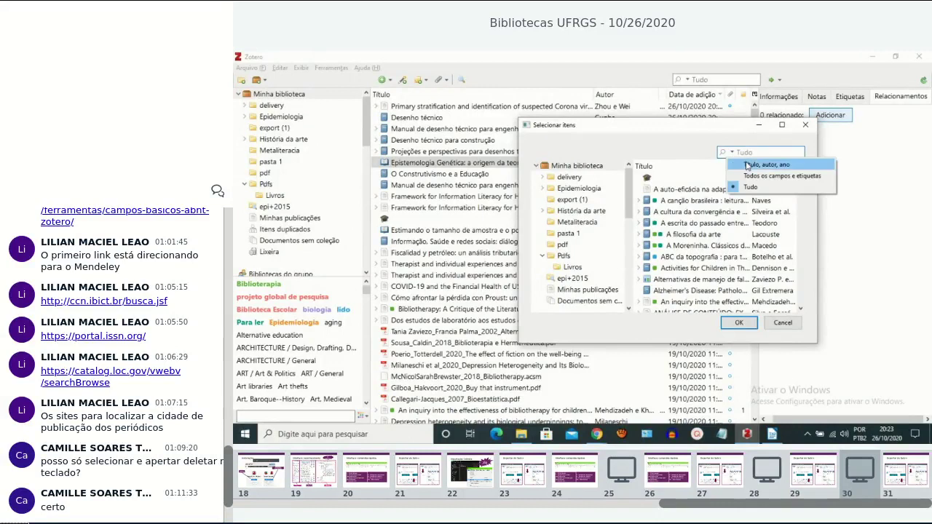
pyautogui.click(764, 165)
pyautogui.write('frac')
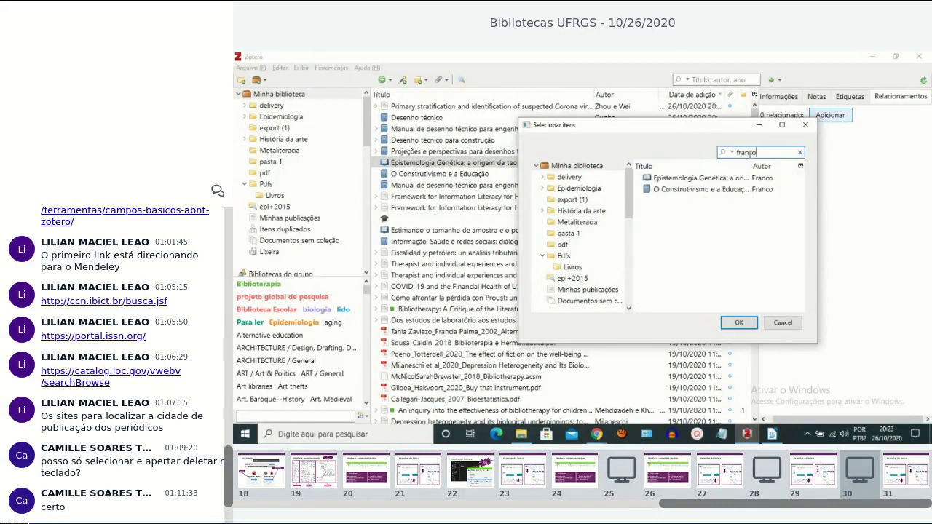
pyautogui.click(668, 191)
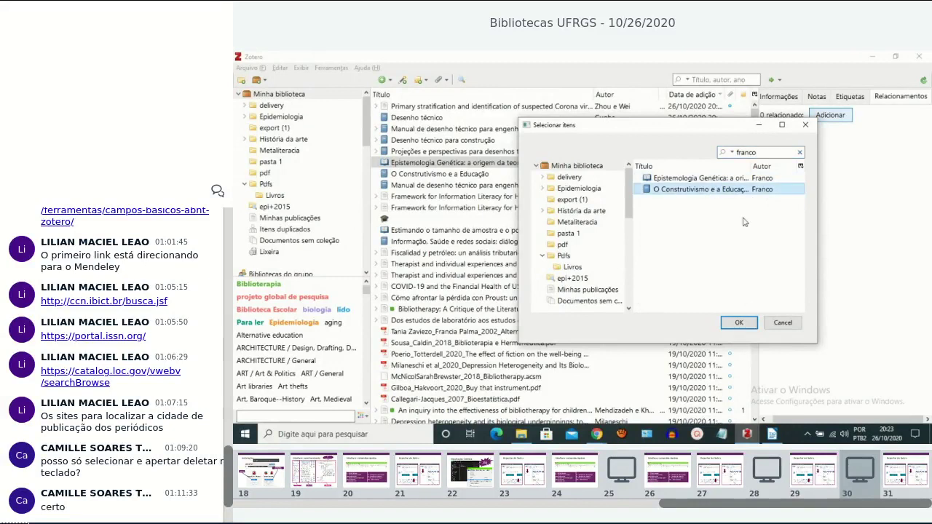
pyautogui.click(740, 323)
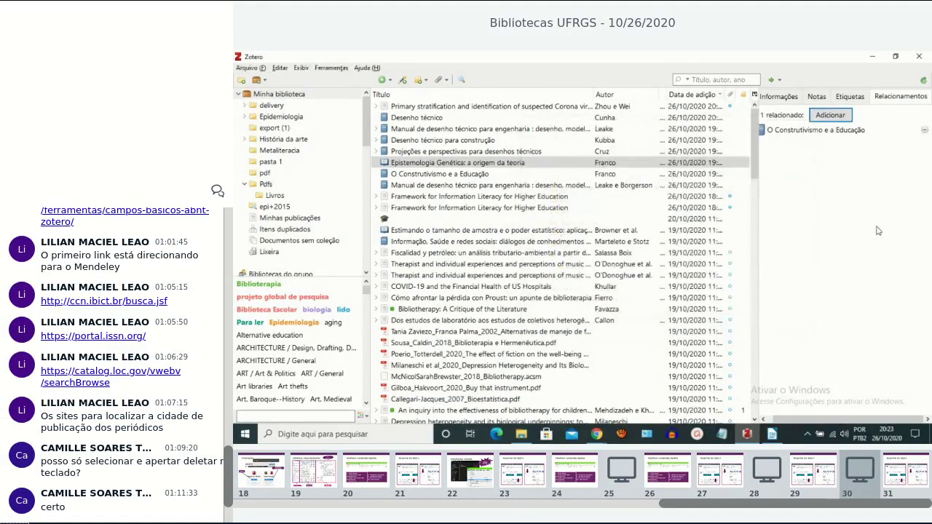
# Confirm that each of the two items lists the other as its related item.
pyautogui.click(794, 131)
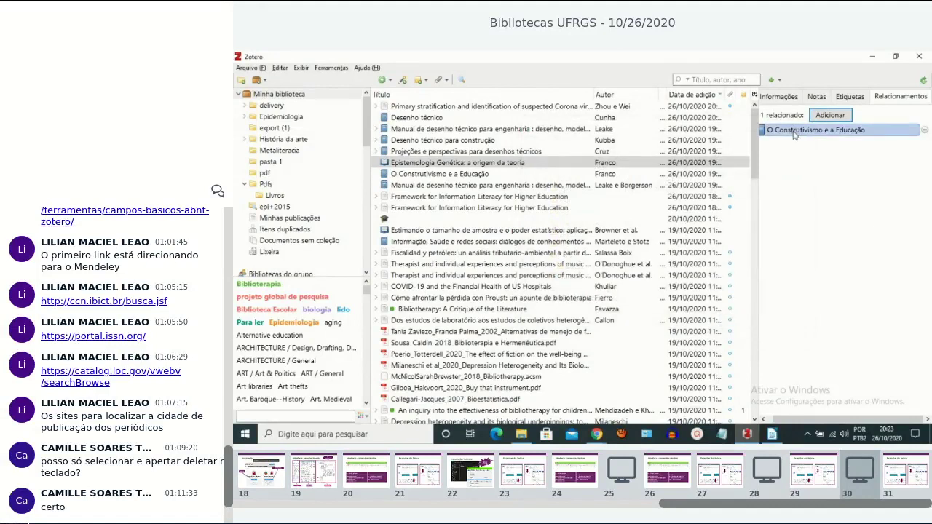
pyautogui.click(472, 163)
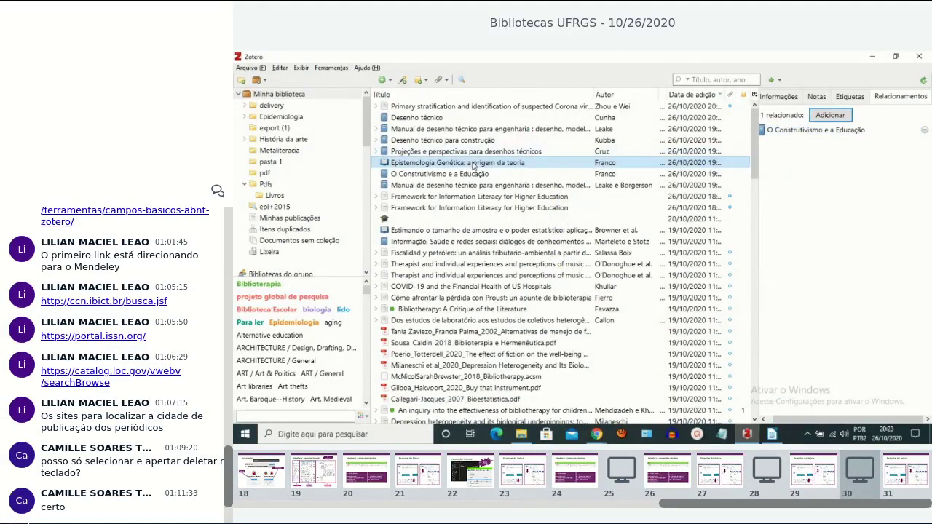
pyautogui.click(801, 130)
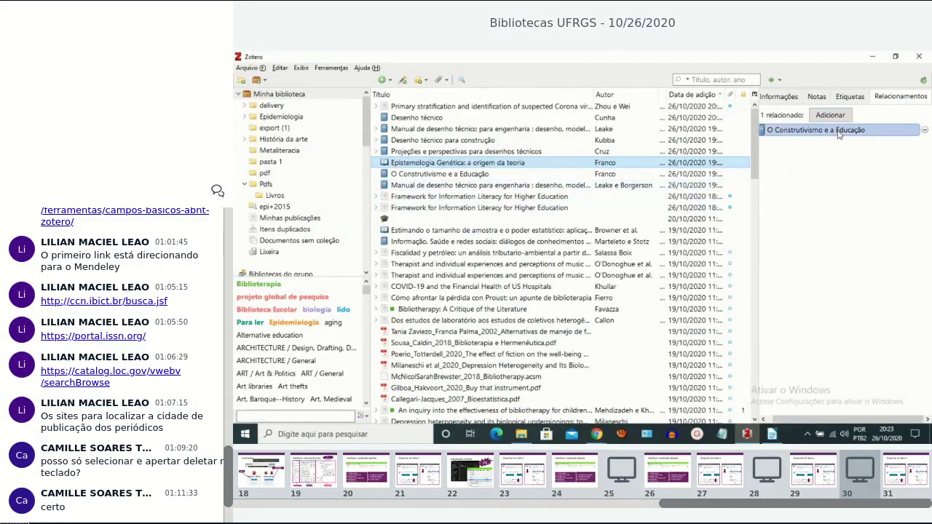
pyautogui.click(837, 131)
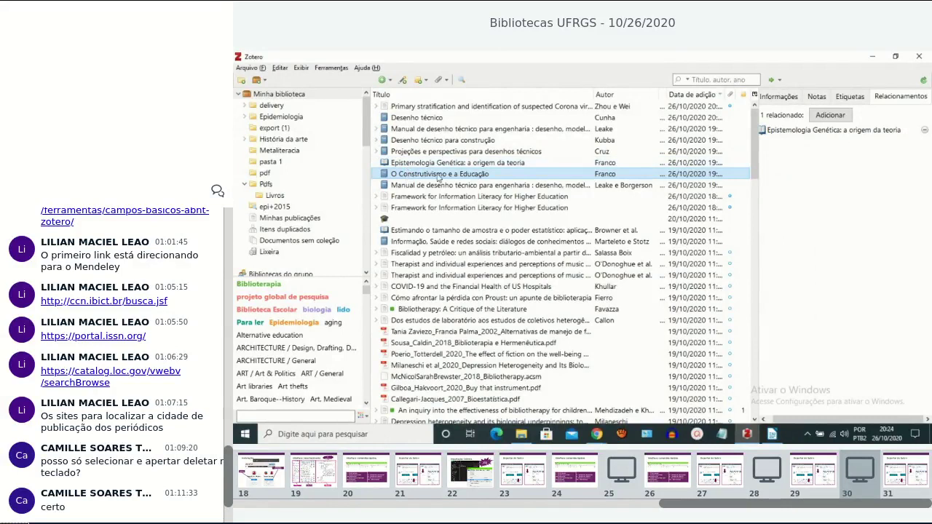
pyautogui.click(805, 131)
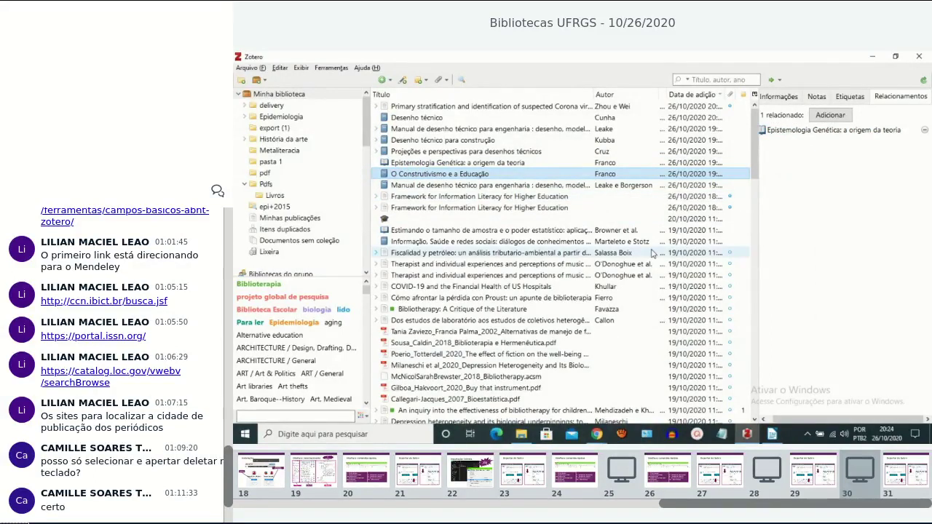
# Collapse the item pane and add the Extra column, showing values like Pages: 94.
pyautogui.moveTo(758, 273); pyautogui.dragTo(837, 263)
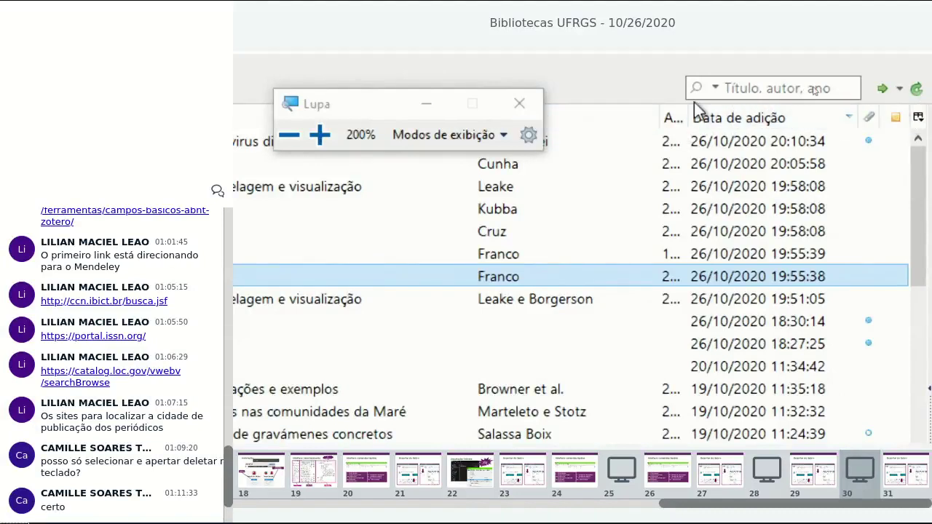
pyautogui.click(917, 119)
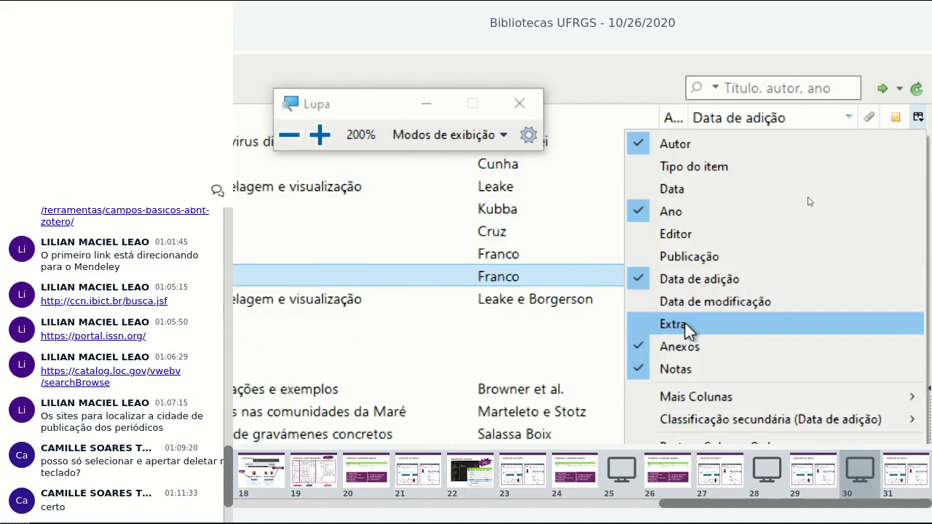
pyautogui.click(684, 323)
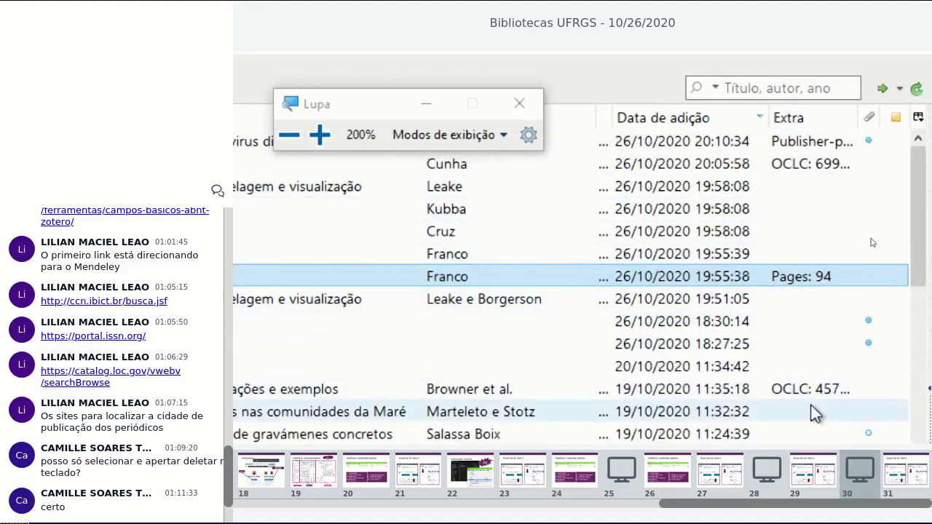
pyautogui.scroll(-2, 814, 412)
pyautogui.scroll(-1, 833, 430)
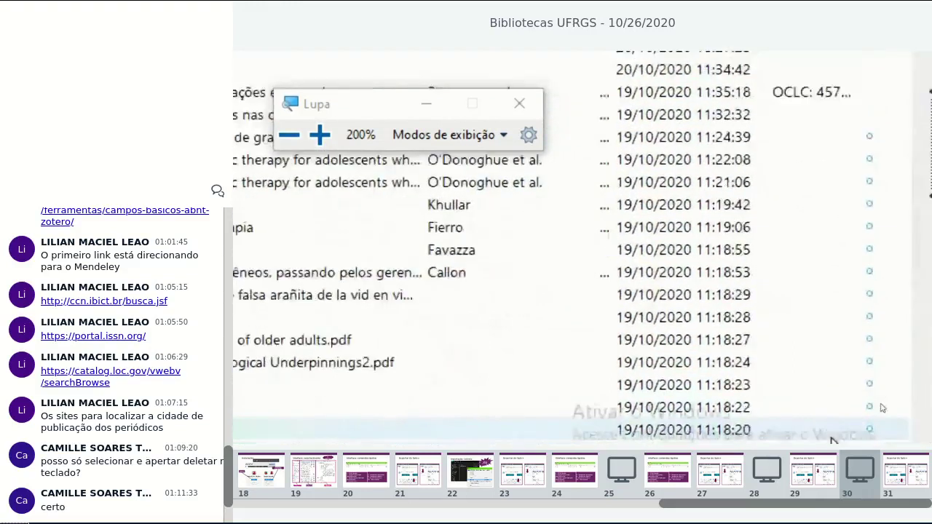